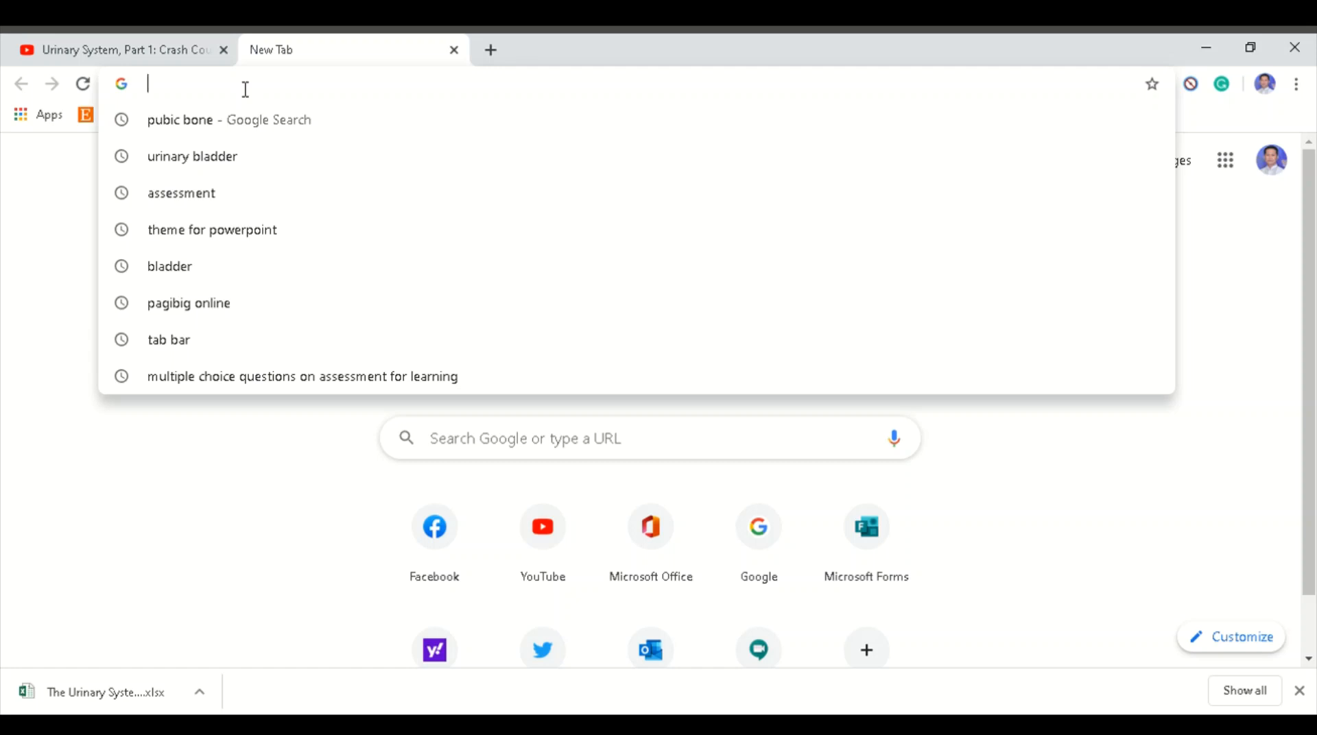
Go to forms.office.com and create a new quiz.
type("fo")
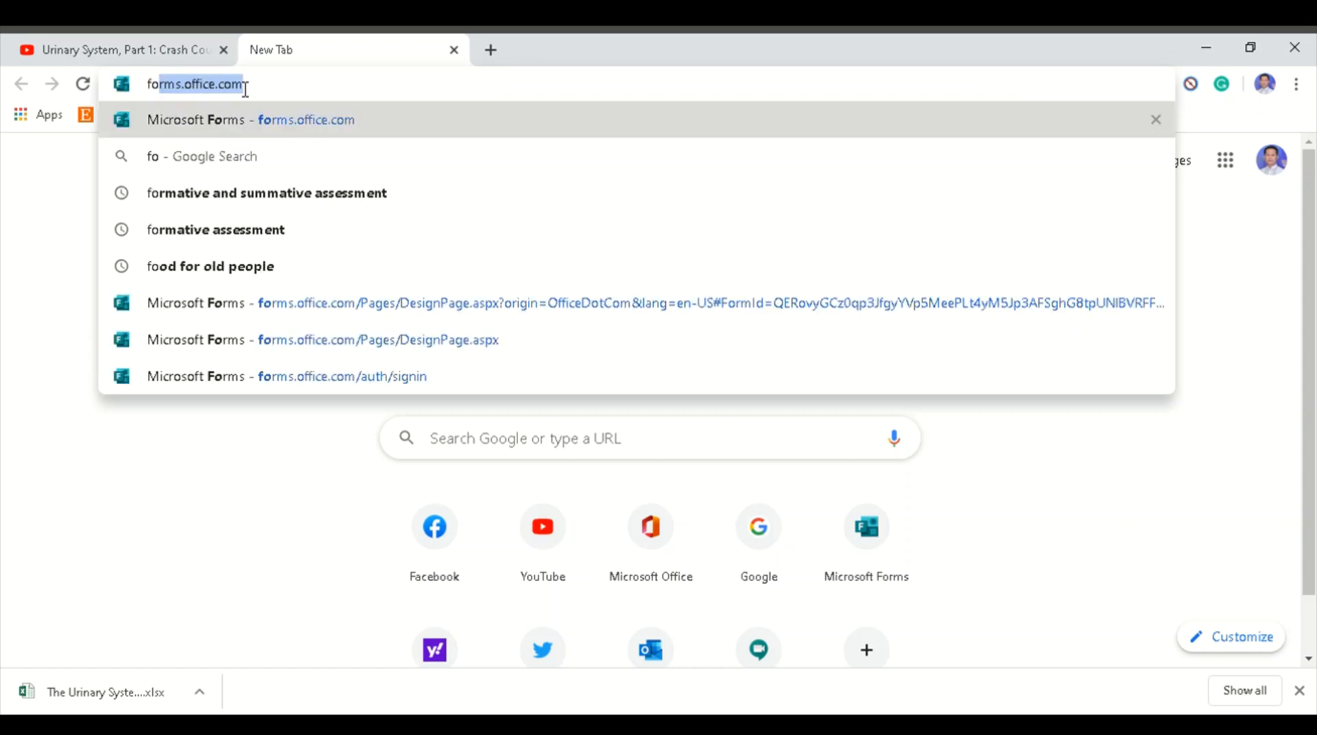
key("Return")
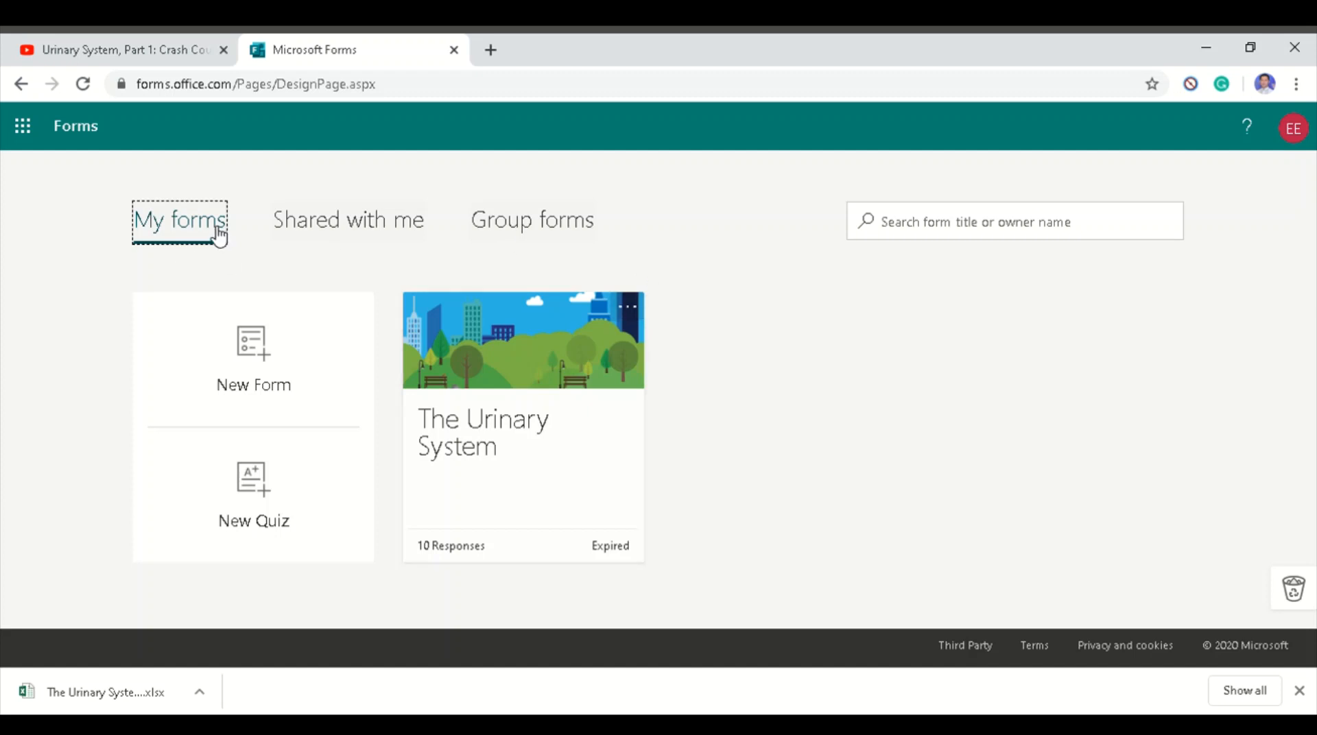
left_click(220, 491)
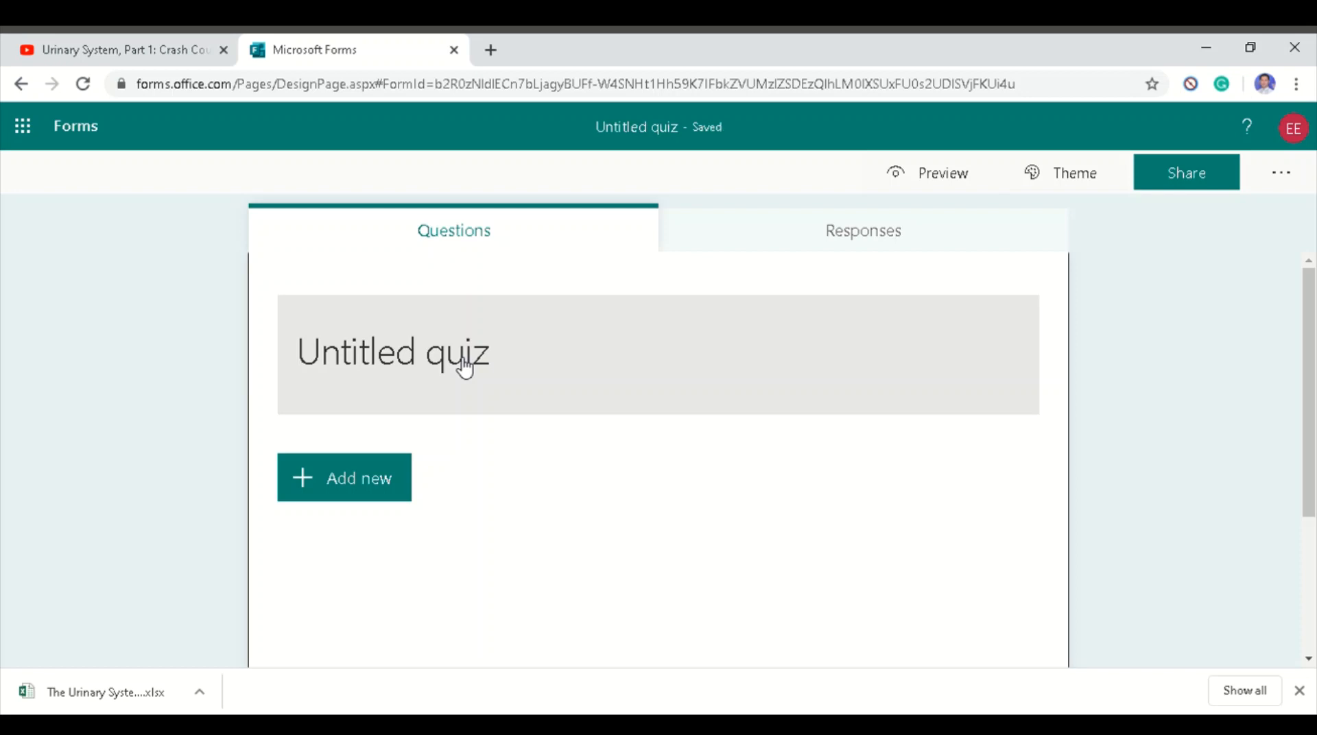
Title the quiz "The Urinary System" and give it the description "1st Quarter".
left_click(465, 368)
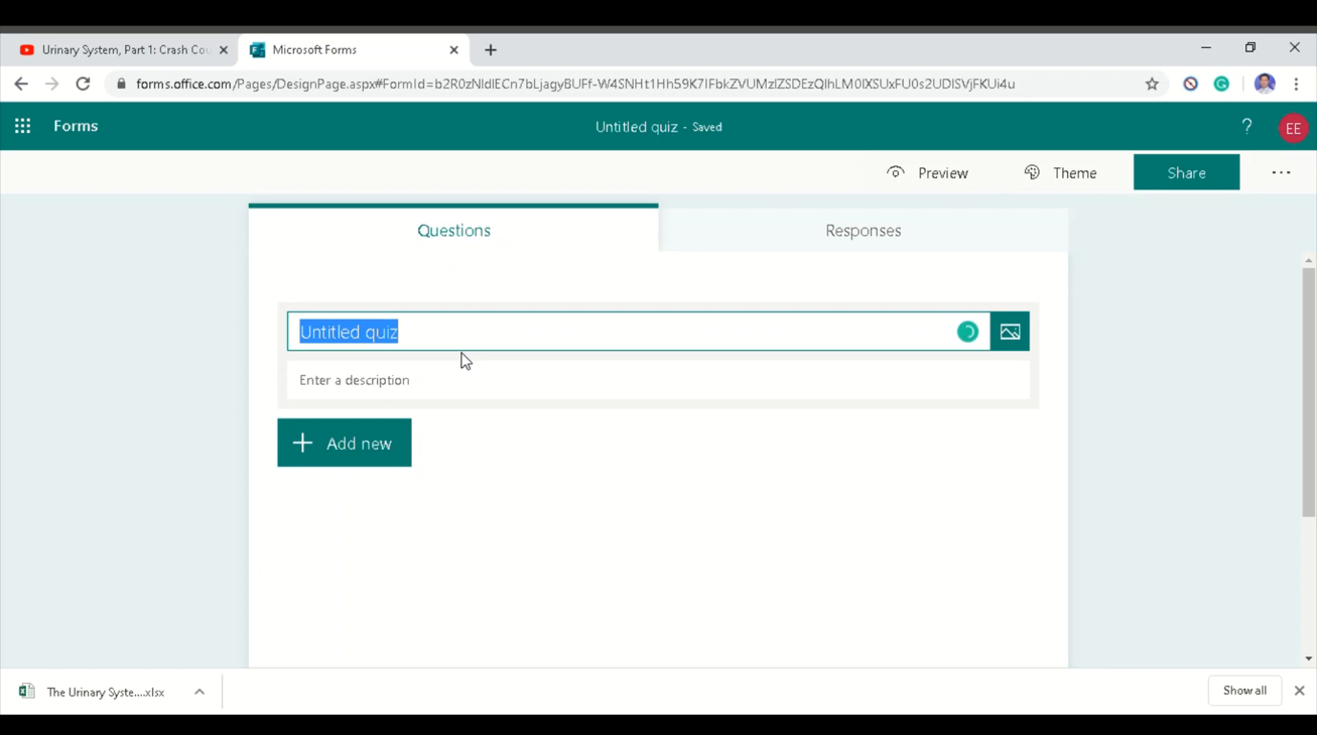
type("The")
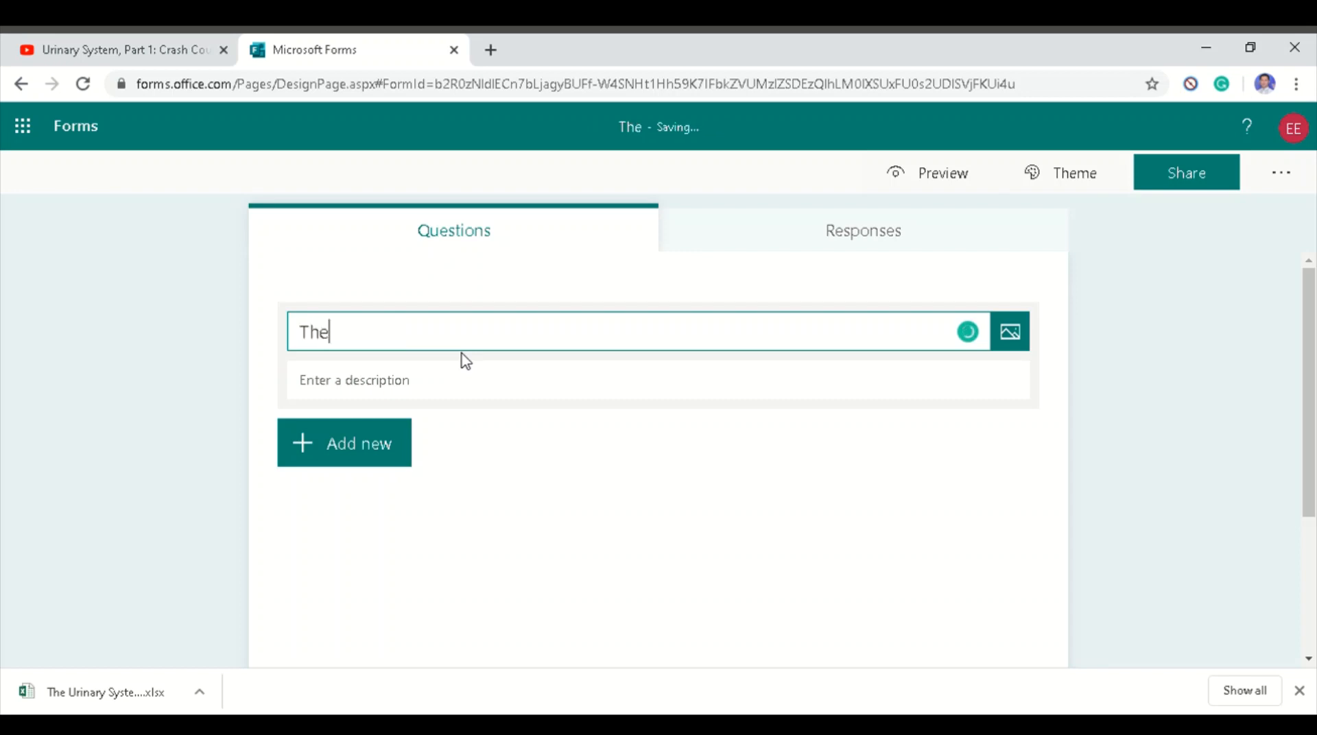
type(" Urinary")
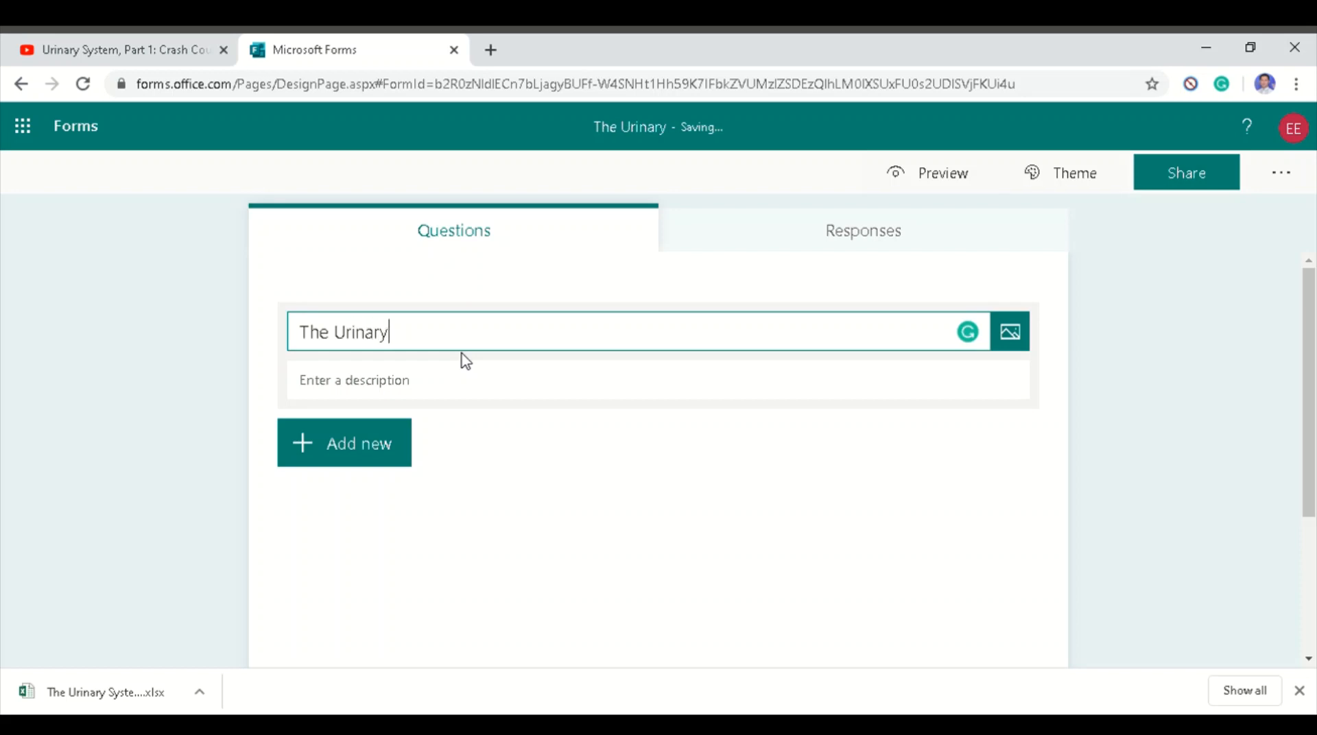
type(" System")
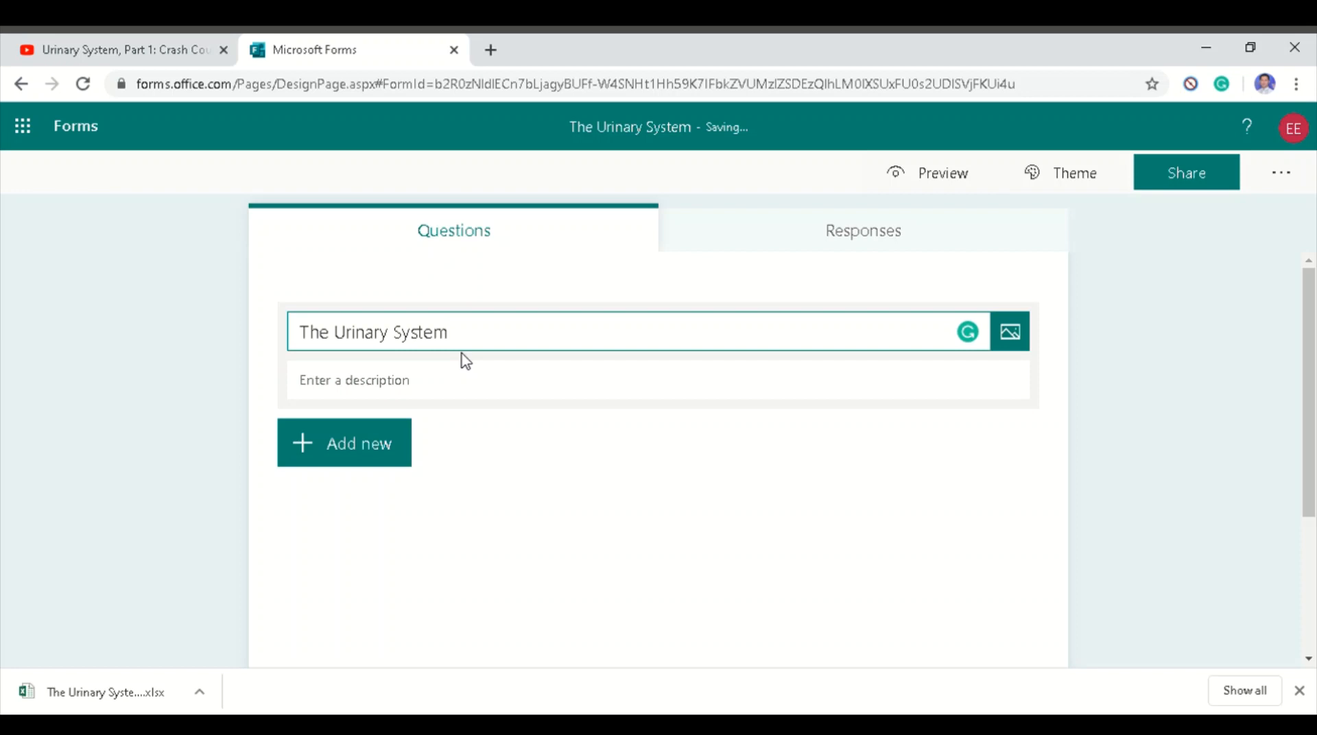
left_click(414, 395)
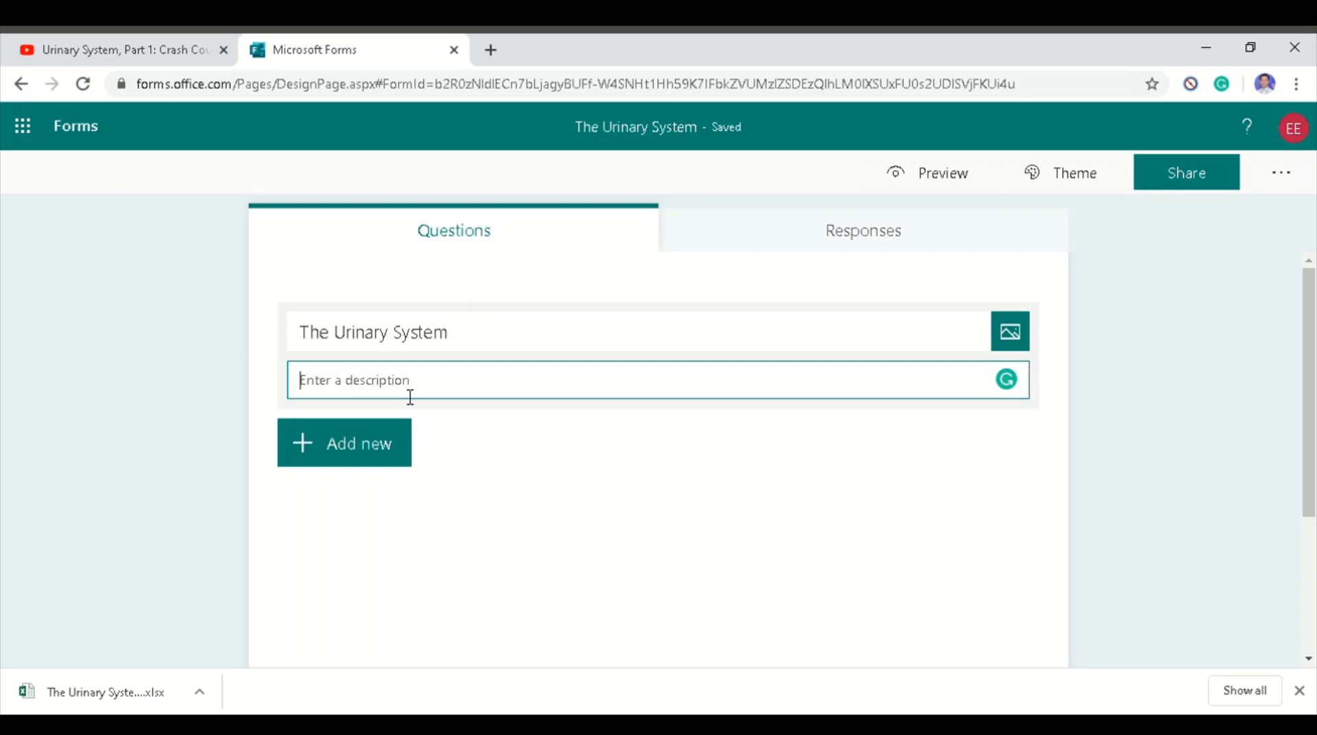
type("1st Quarter")
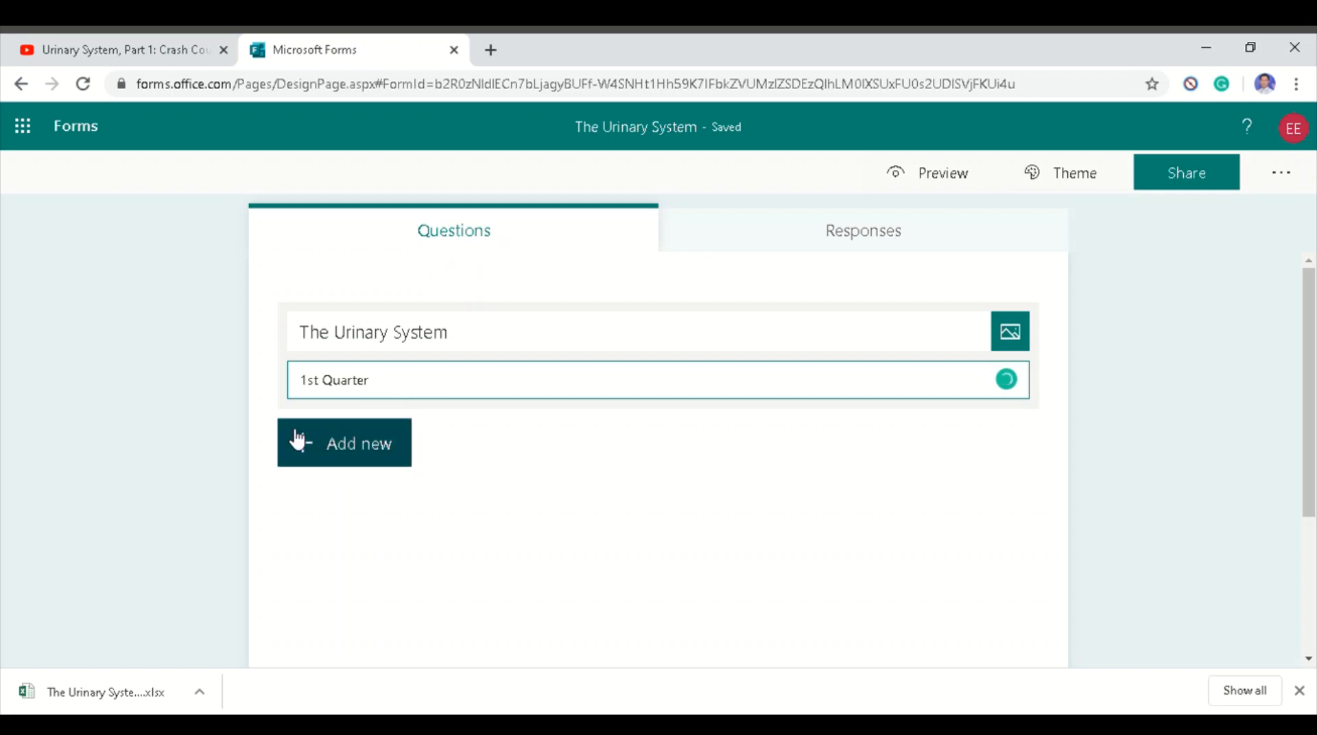
Add a choice question reading "Which of the following parts is not found in the urinary system?", correcting the spelling of its first word.
left_click(345, 452)
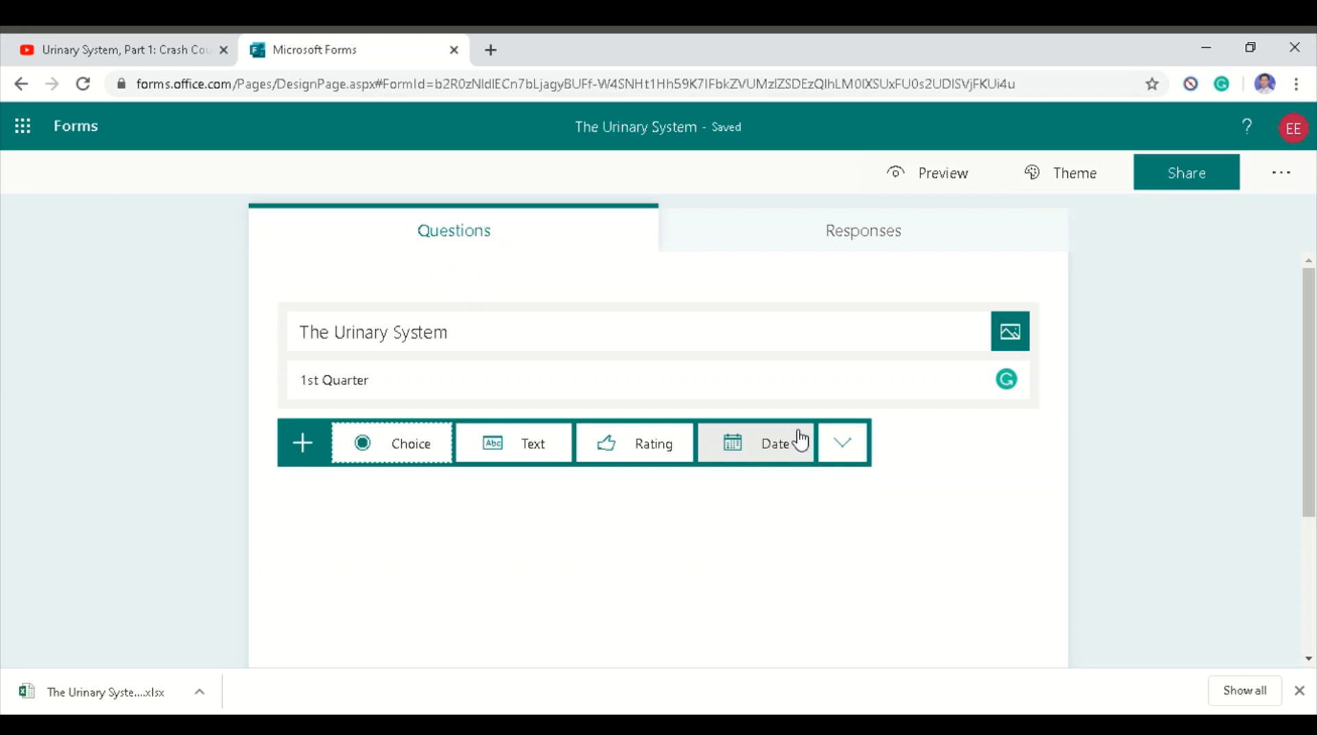
left_click(408, 448)
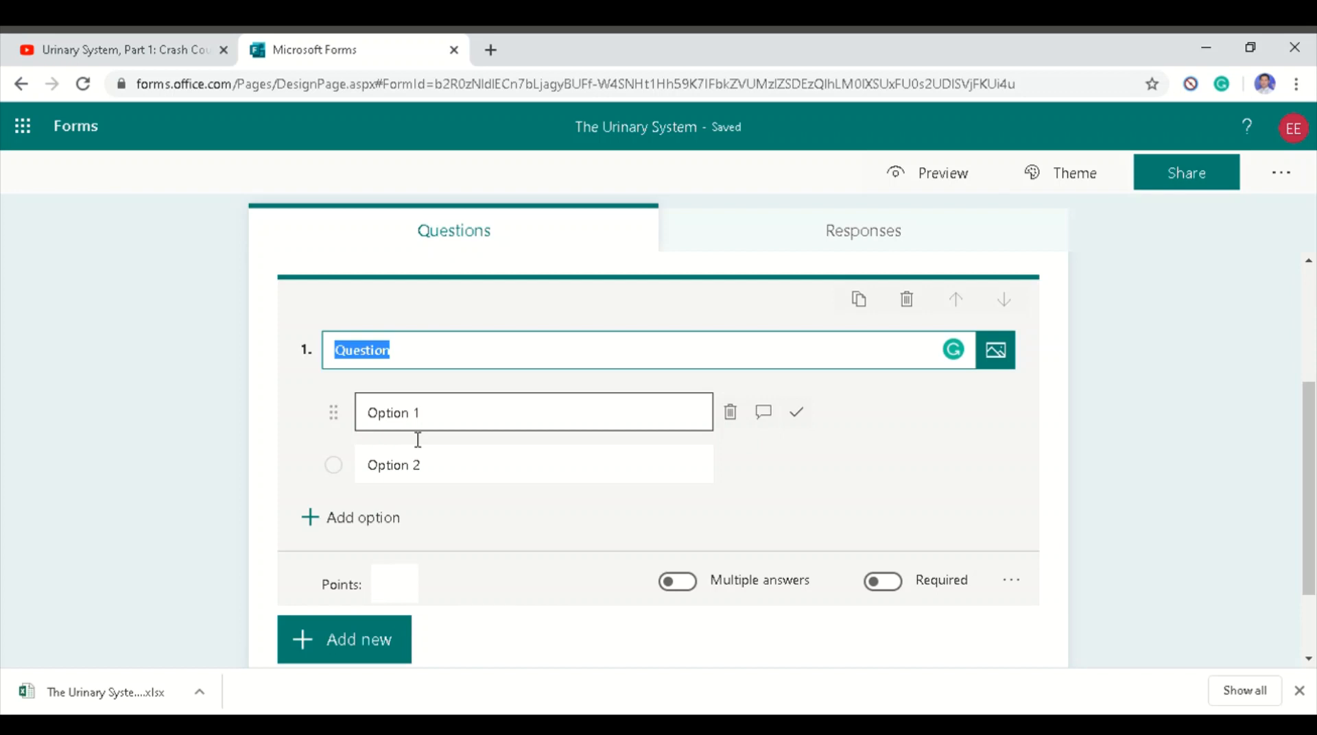
type("Wh")
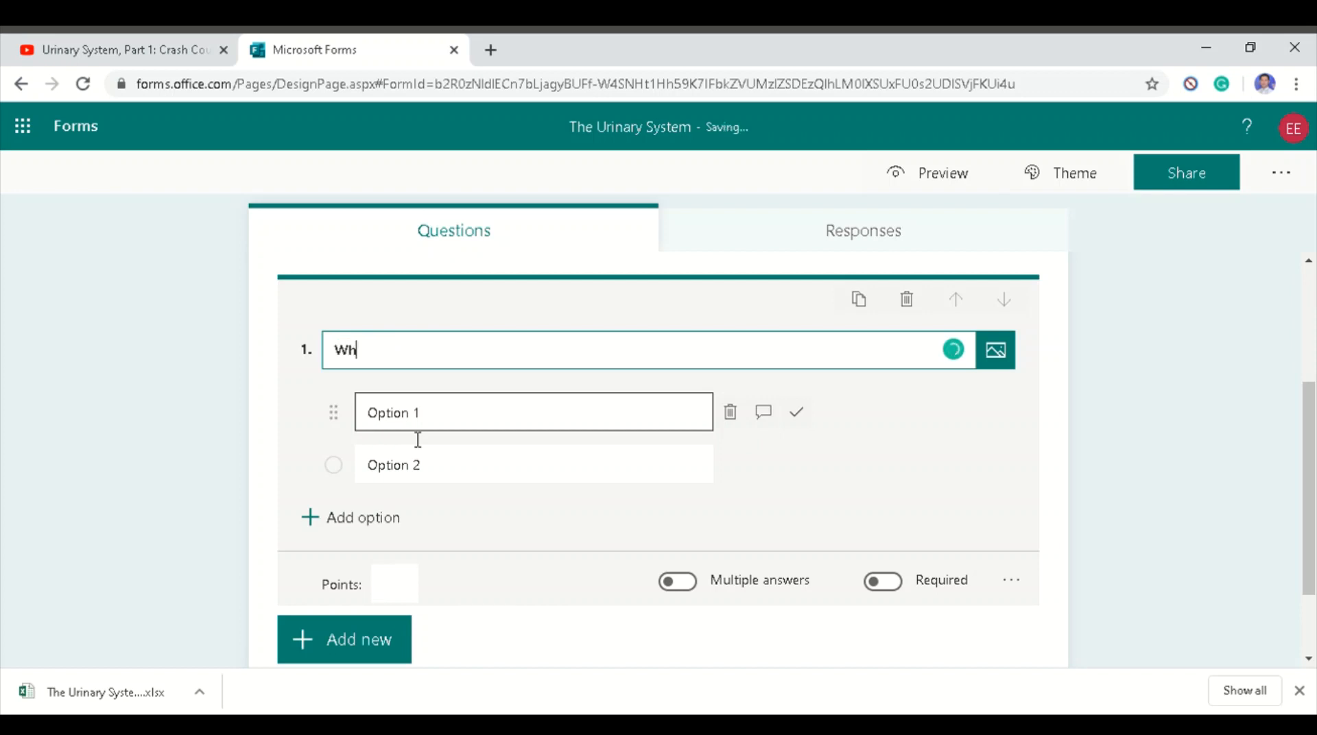
type("ish of the following ")
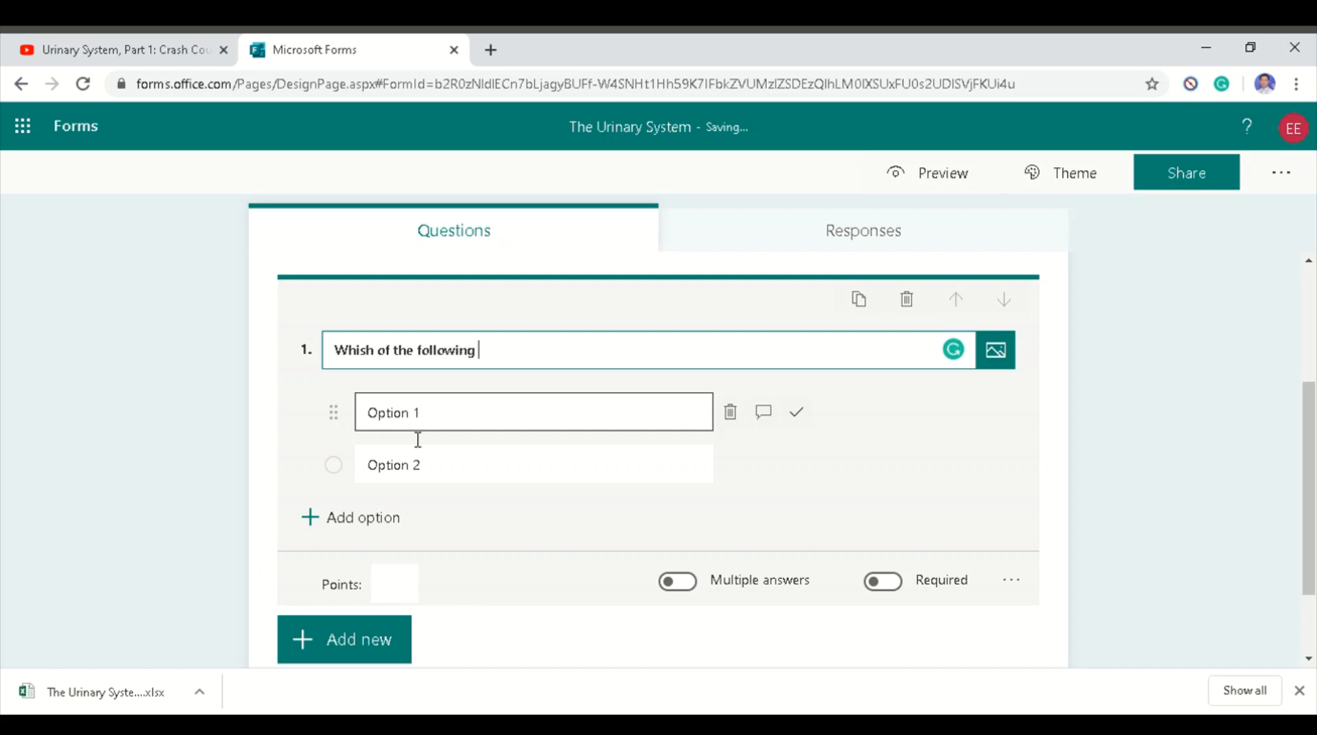
type("parts is not found ")
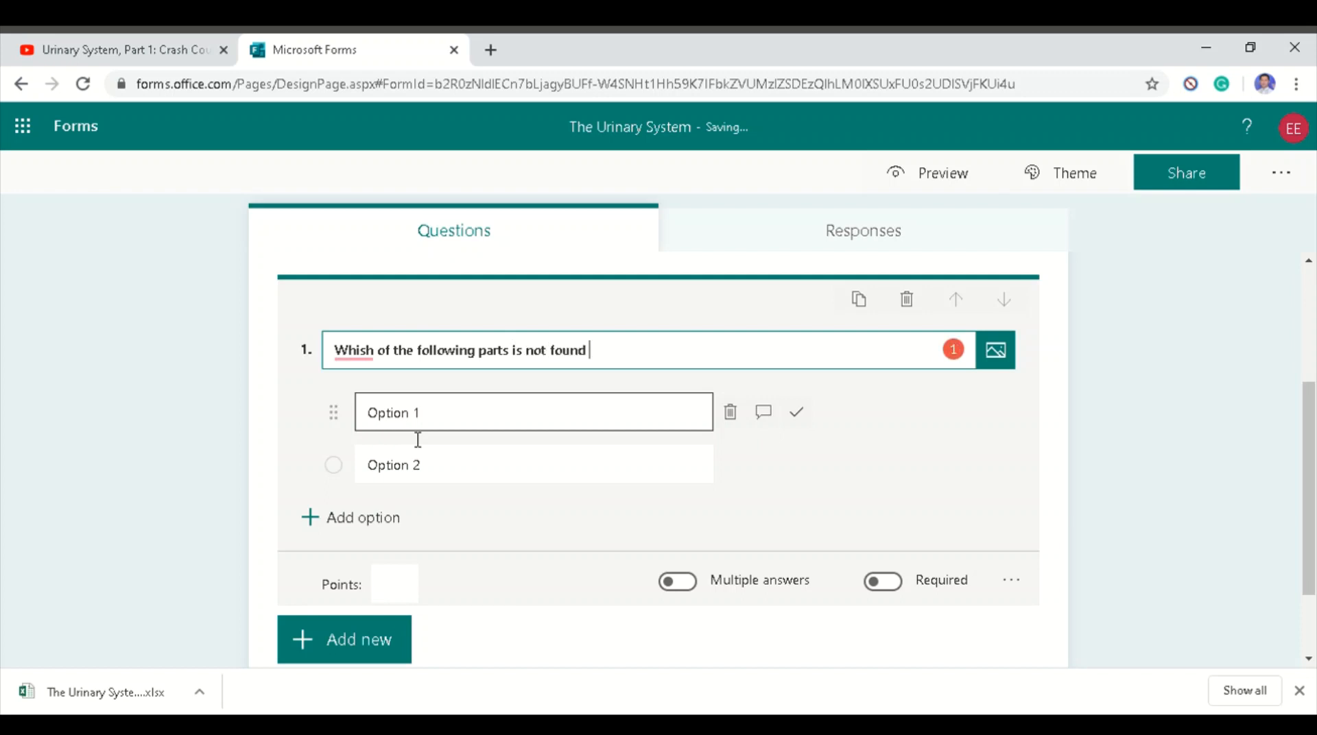
type("in the urinary system?")
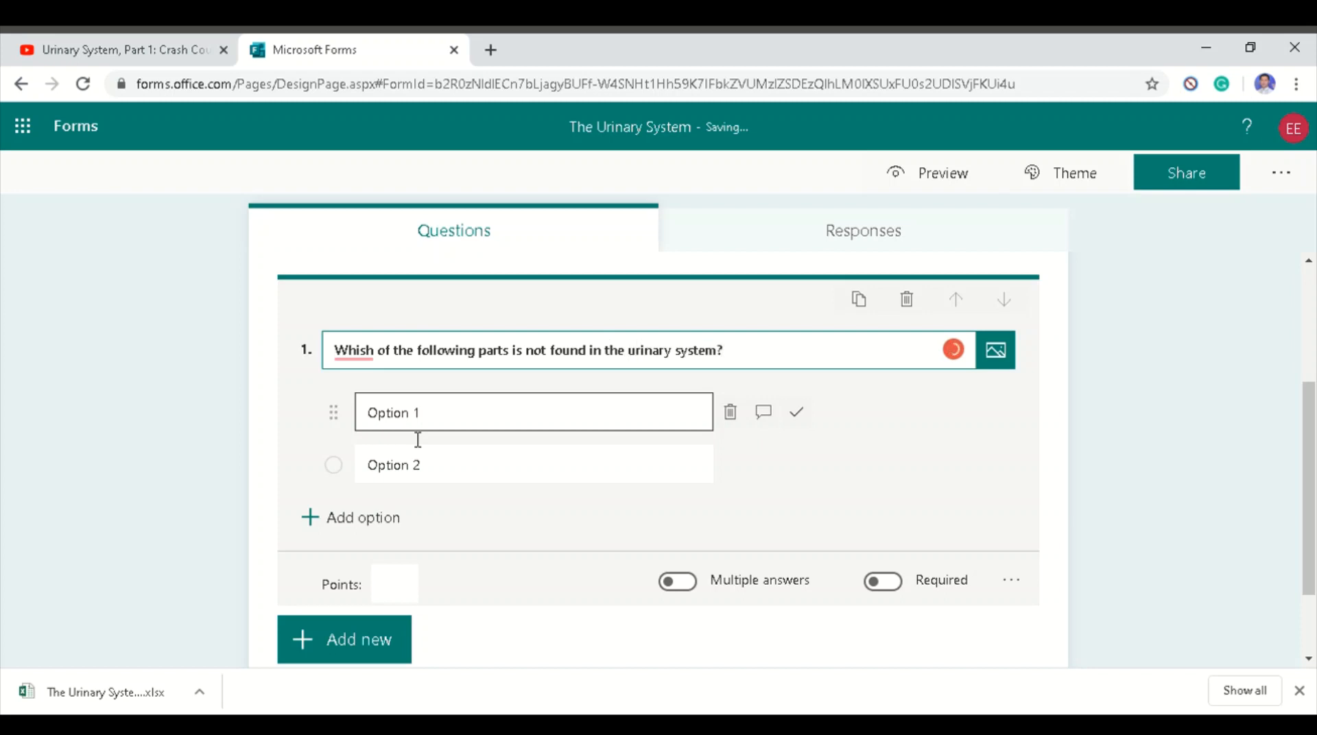
left_click(358, 360)
left_click(382, 418)
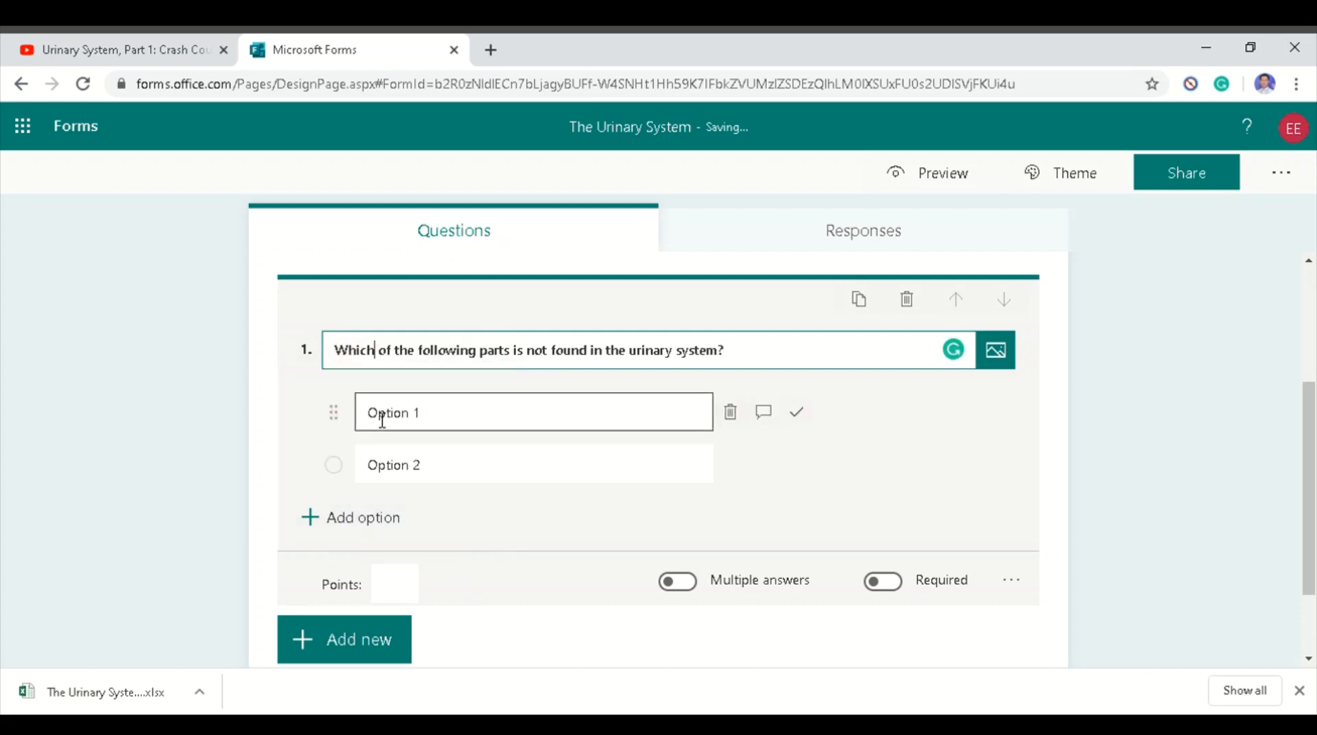
Fill in the first two answer options of question 1 as "uereters" and "urethra".
left_click(488, 431)
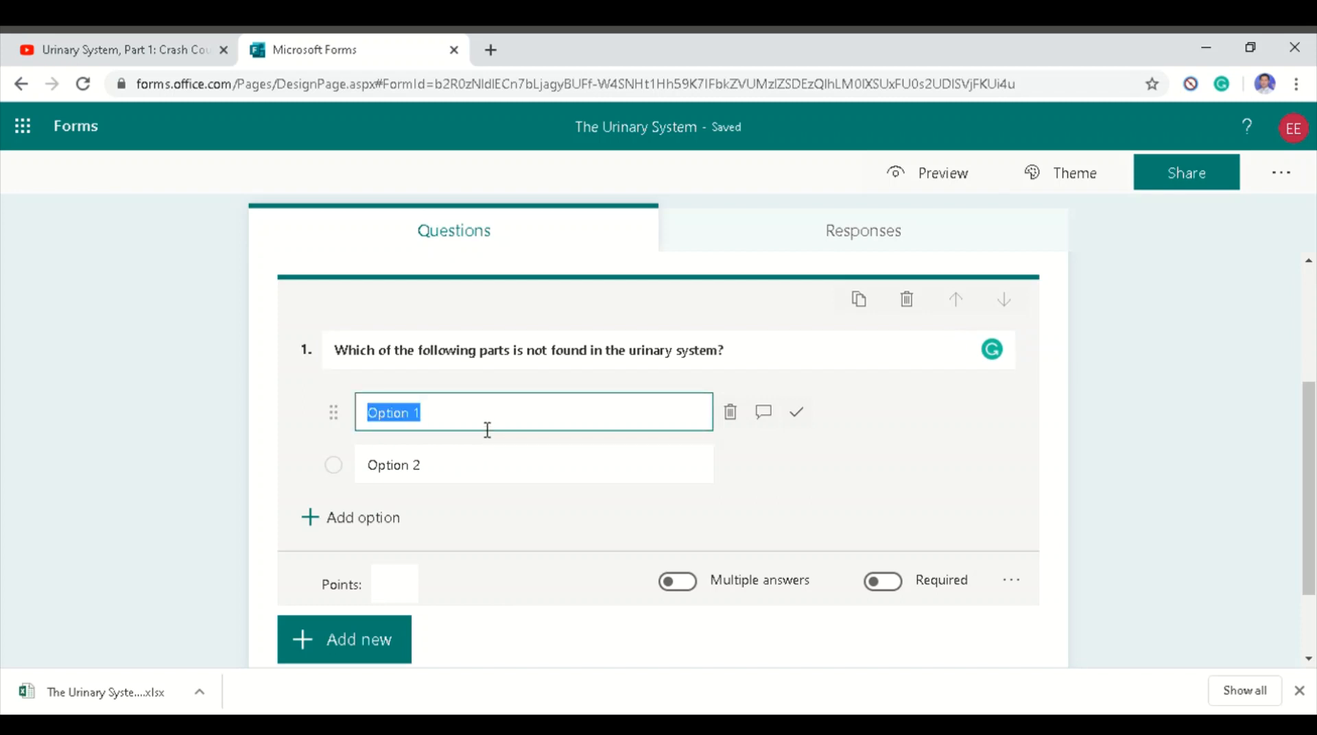
type("ueretr")
key("BackSpace")
type("ers")
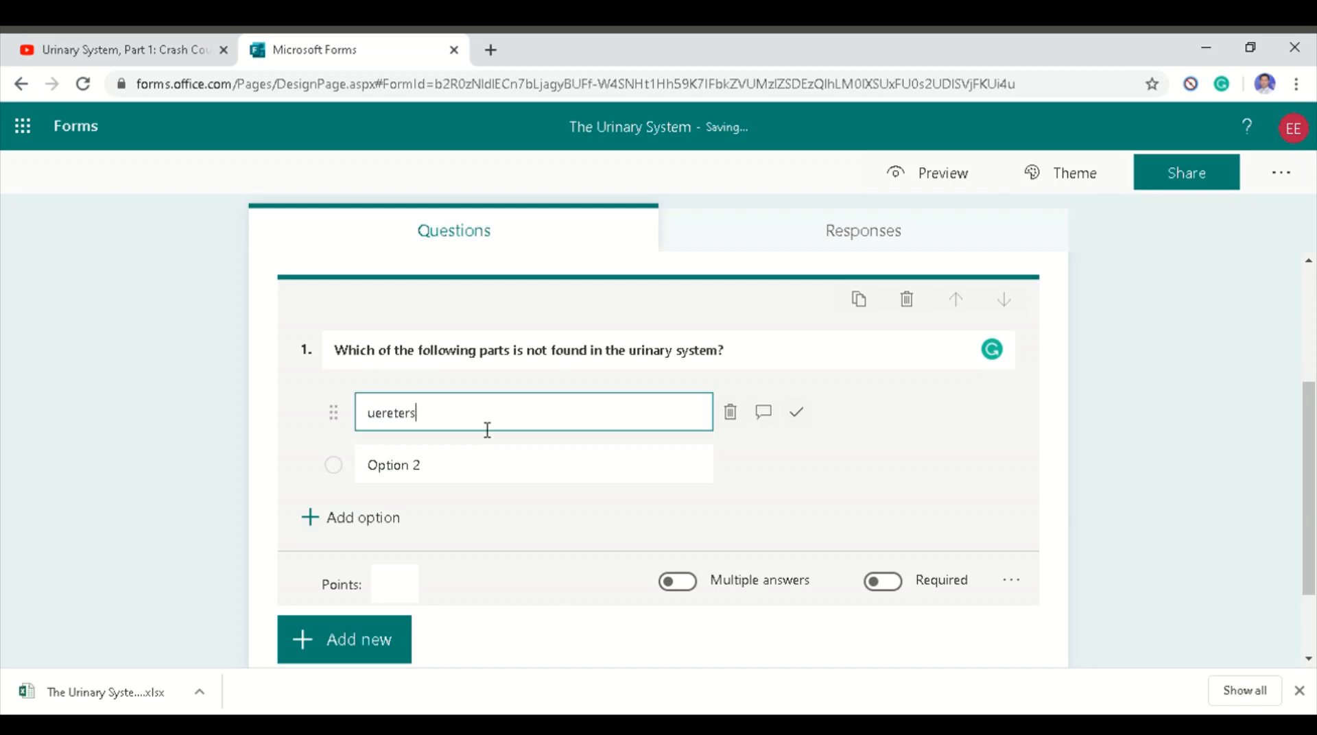
key("Tab")
type("uerthra")
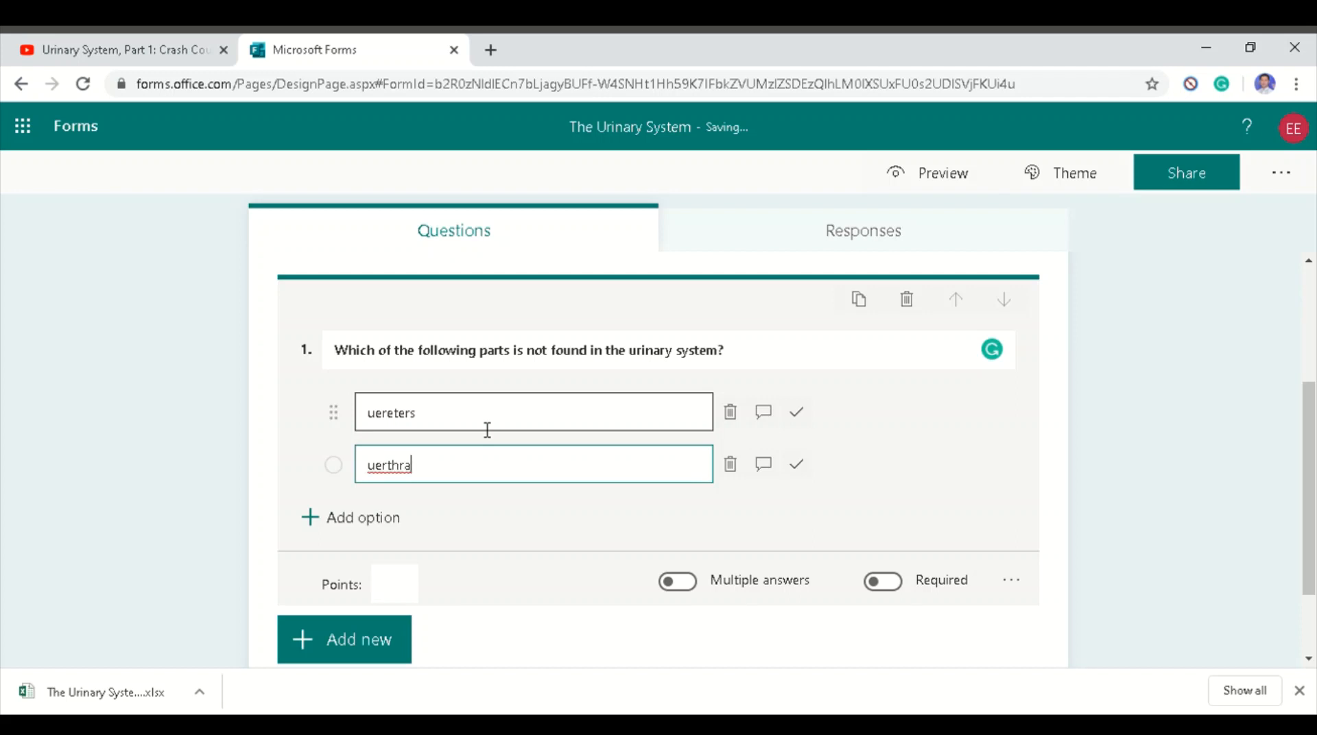
key("BackSpace")
key("BackSpace")
key("BackSpace")
key("BackSpace")
key("BackSpace")
key("BackSpace")
type("rethra")
Add "bladder" and "rectum" as the third and fourth answer options and mark "rectum" as the correct answer.
left_click(398, 523)
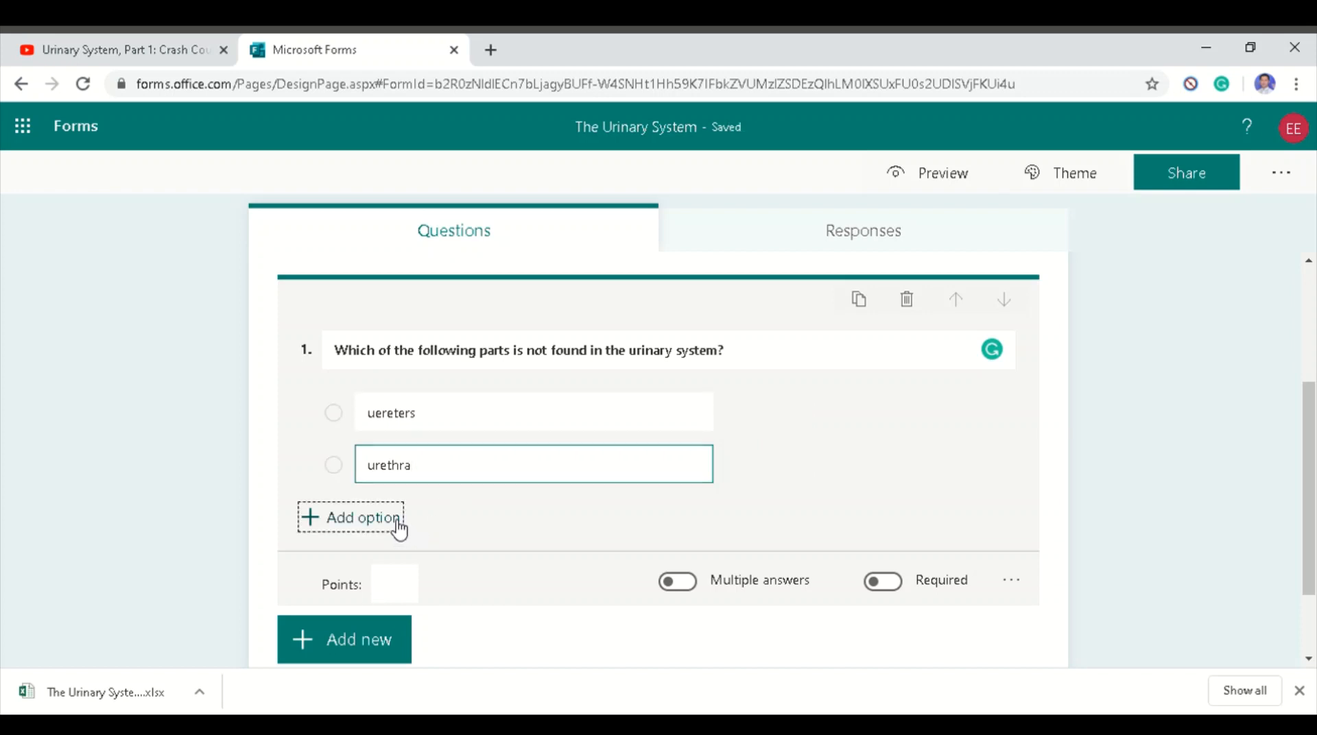
type("bladder")
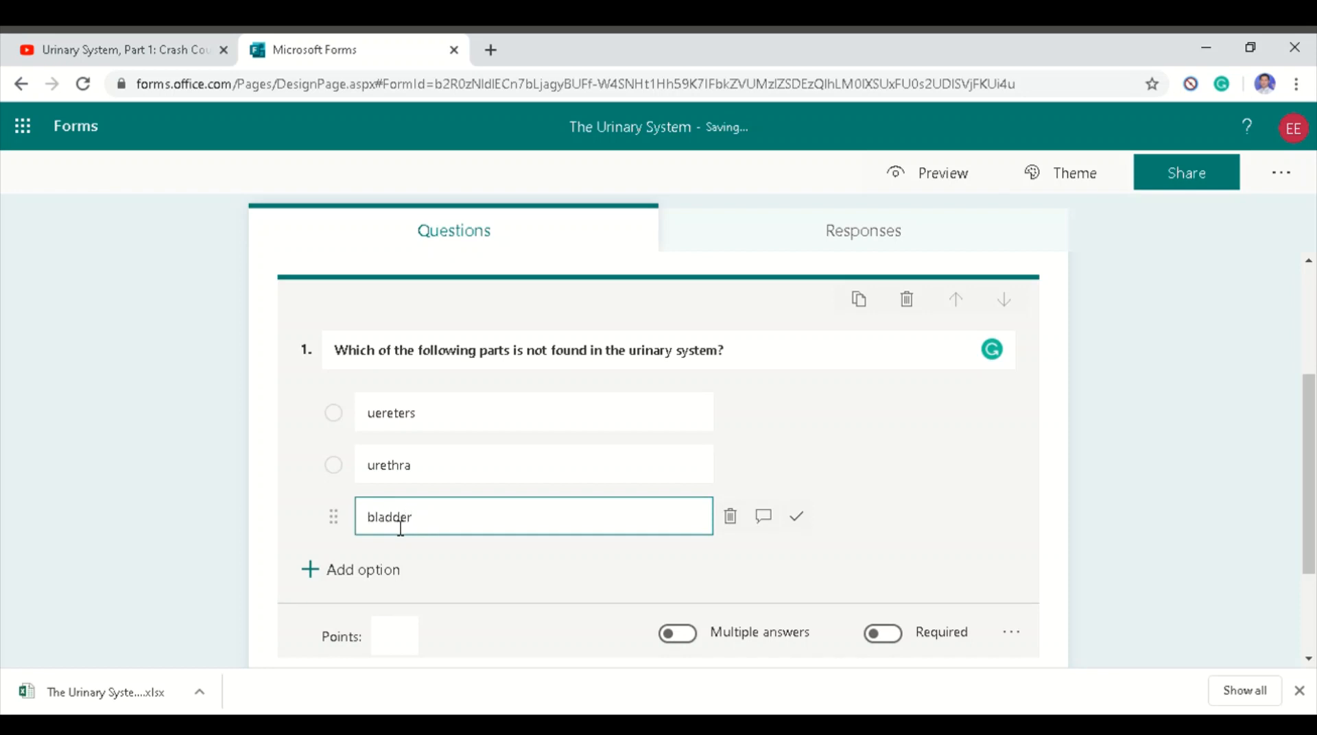
key("Return")
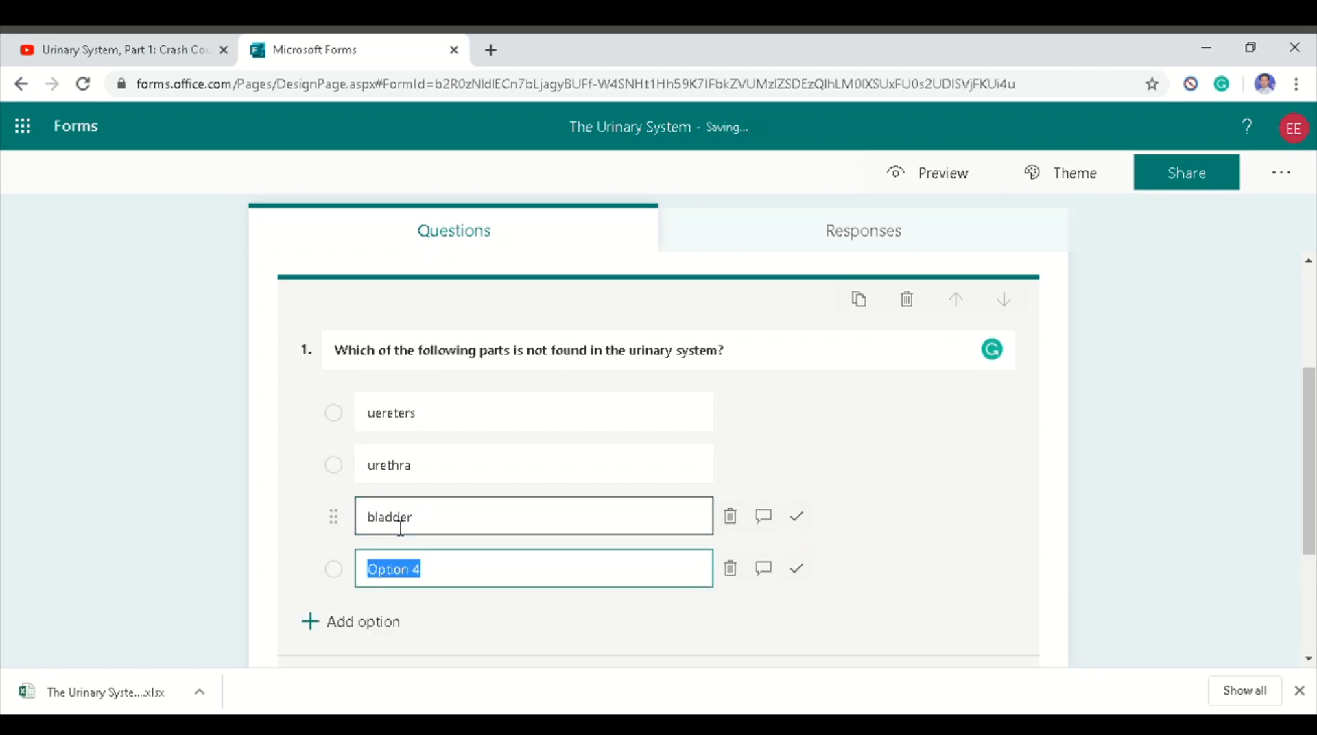
type("rectum")
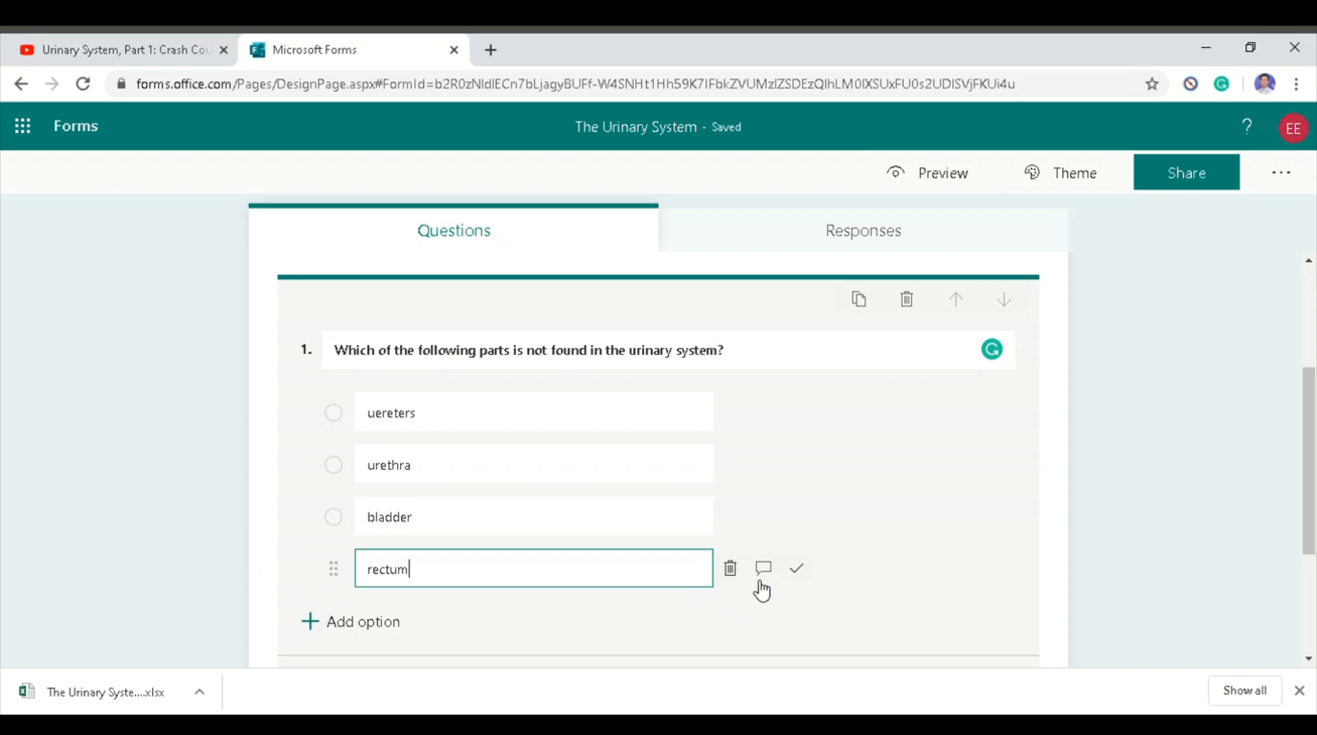
left_click(809, 577)
Reopen question 1 for editing and set its points to 1.
left_click(1309, 439)
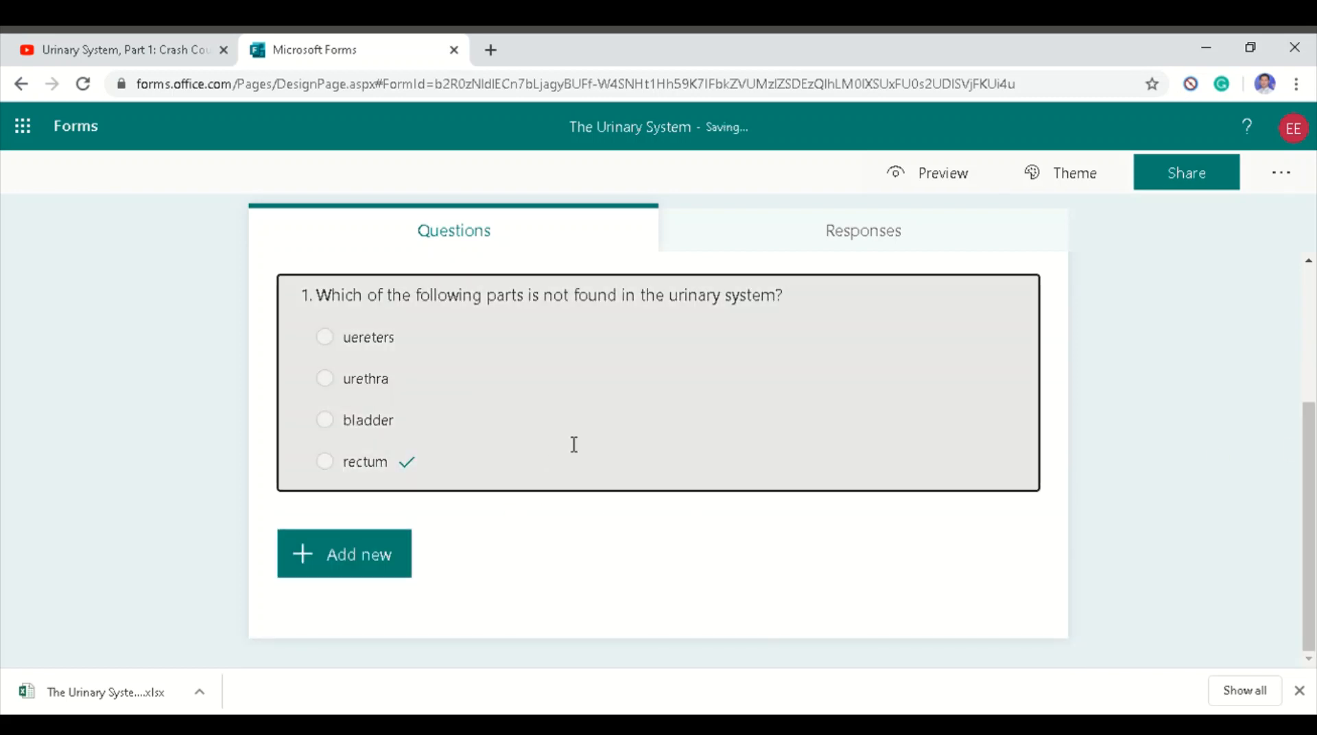
left_click(573, 444)
scroll(813, 485, "down", 2)
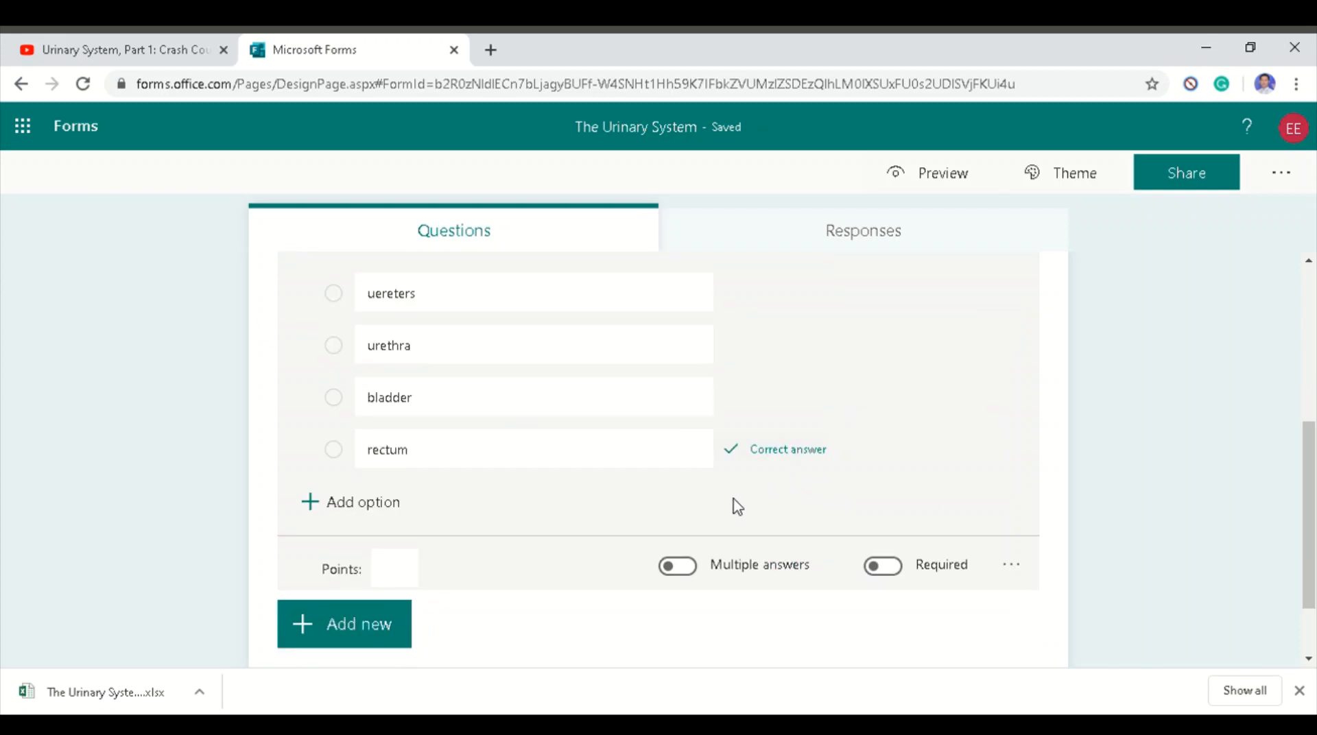
left_click(388, 576)
type("2")
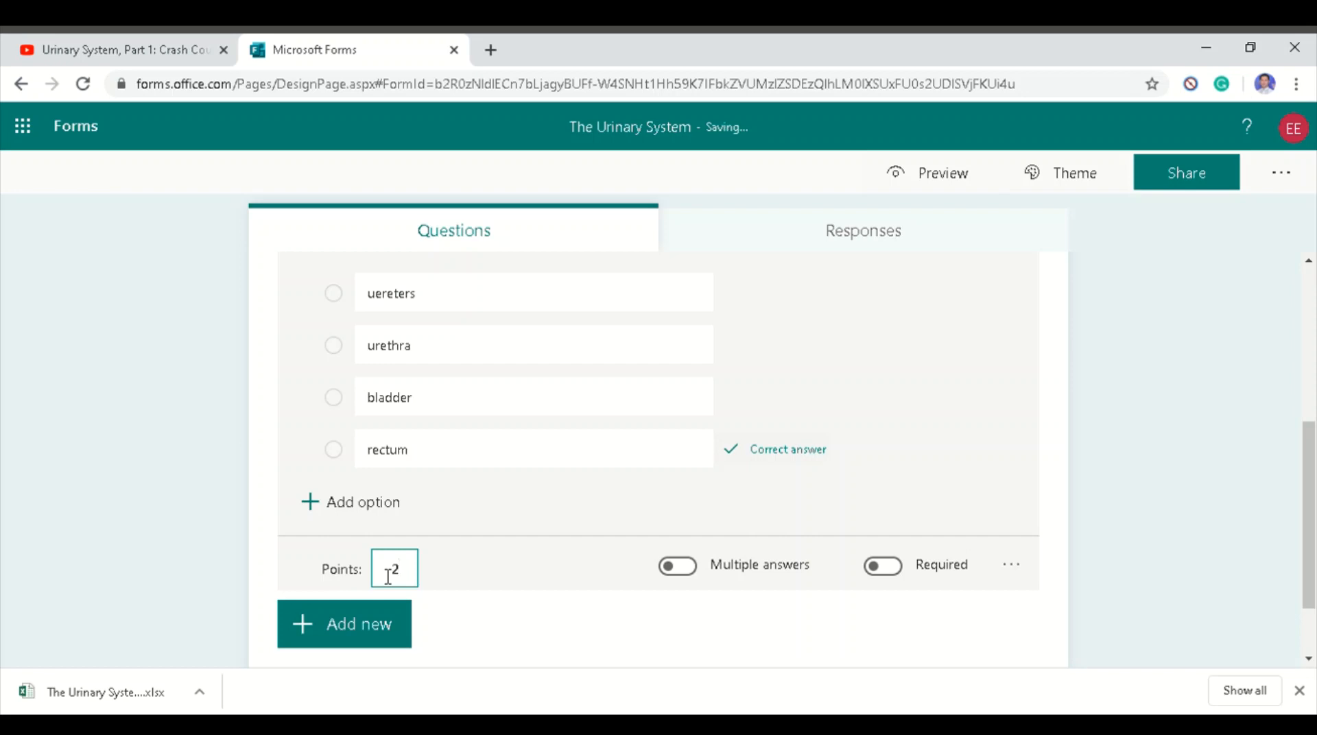
key("BackSpace")
type("1")
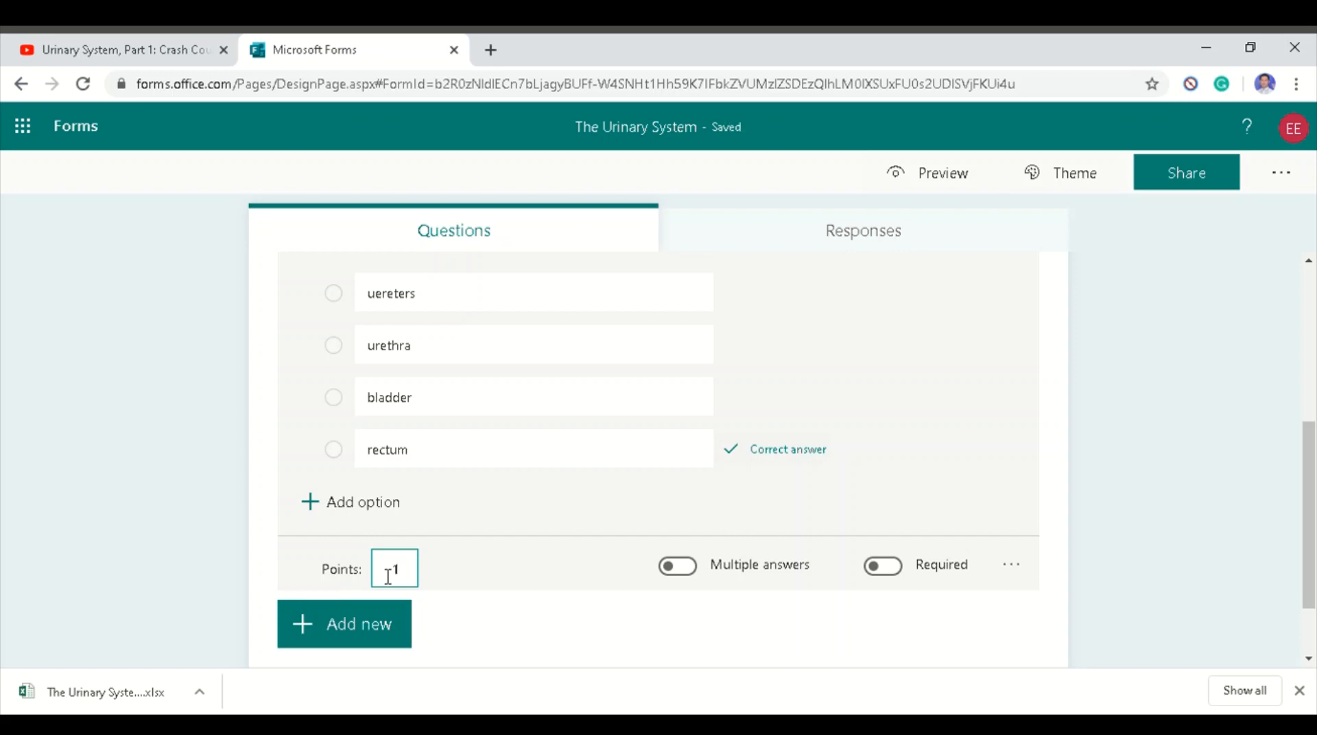
Make question 1 required and turn on shuffling of its answer options.
left_click(885, 567)
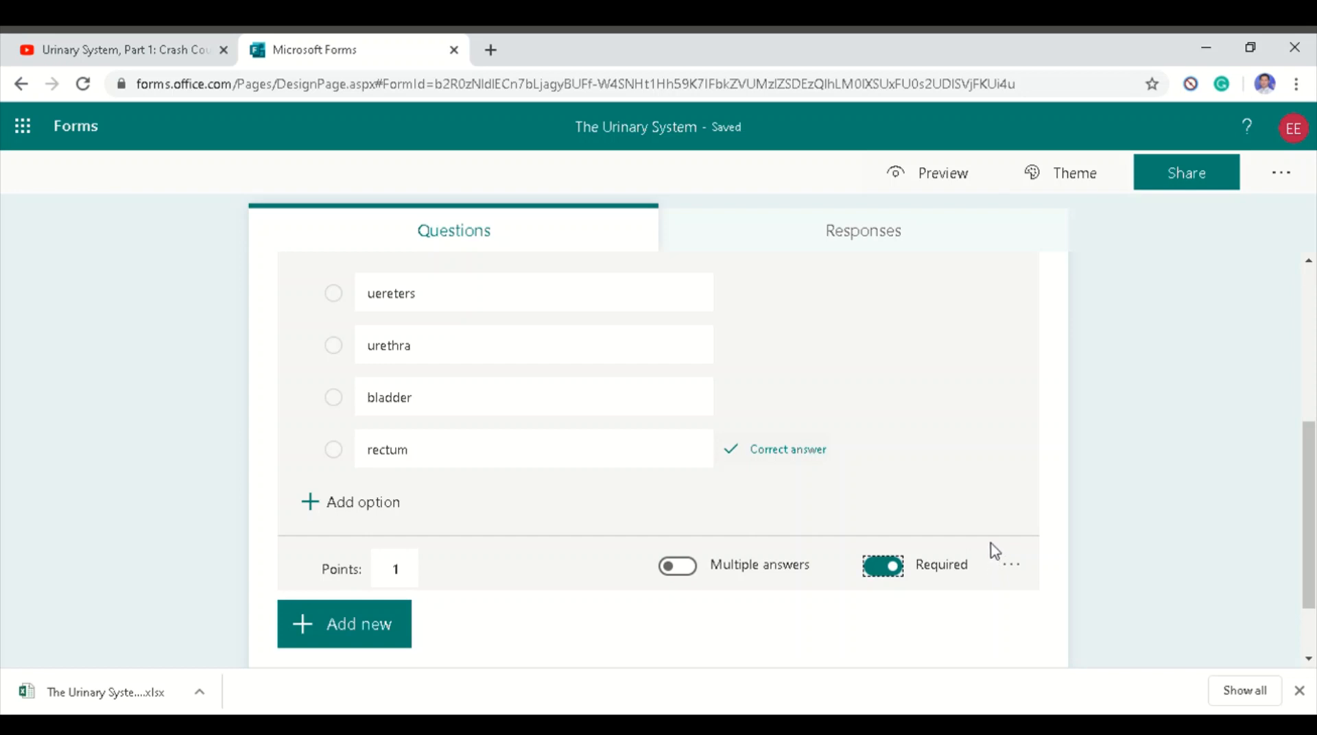
left_click(1013, 566)
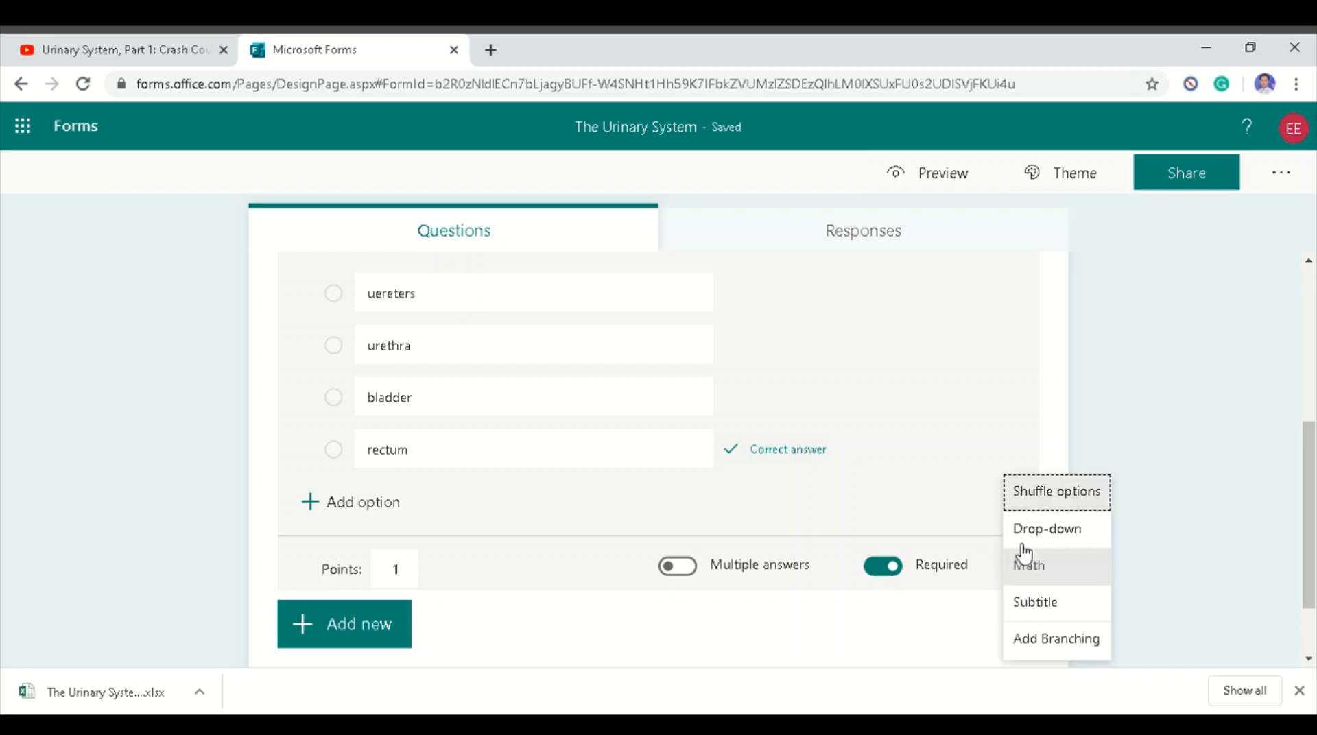
left_click(1046, 499)
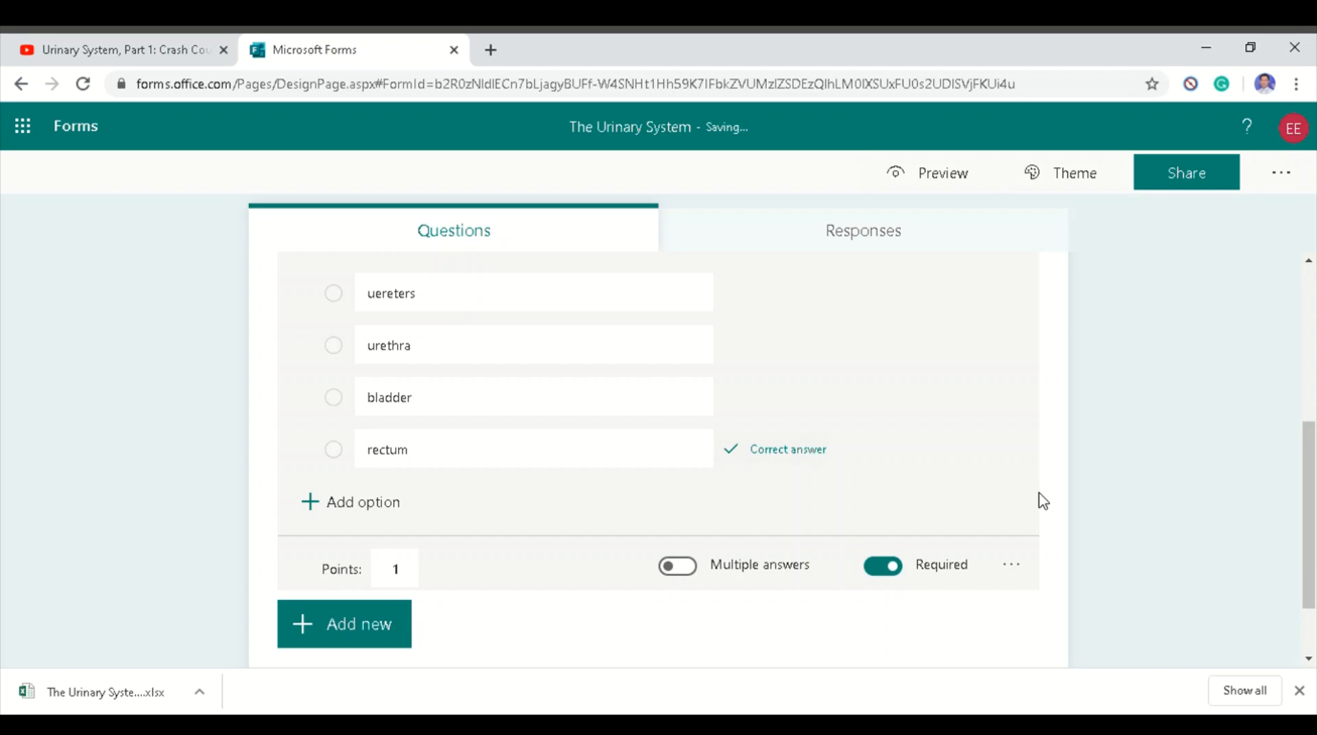
Preview the quiz, try each answer choice of question 1 in turn, and return to the question editor.
left_click(951, 179)
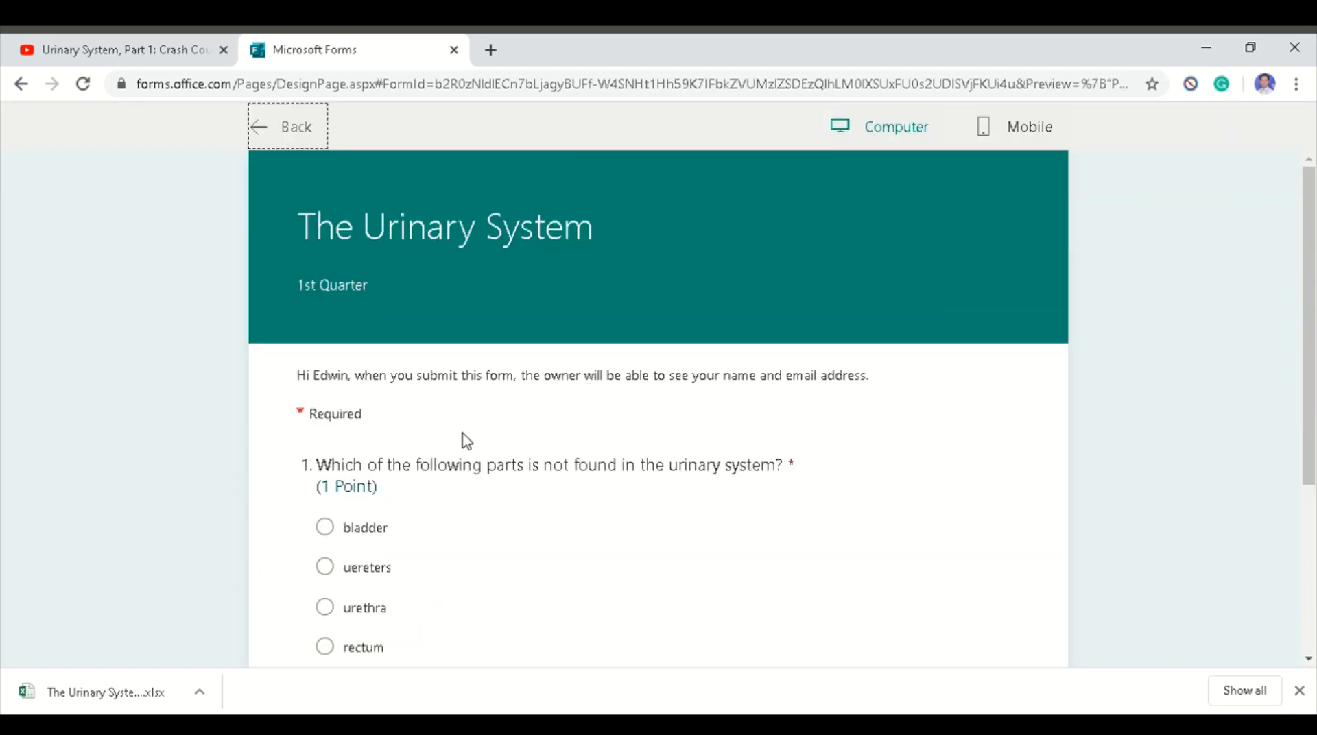
scroll(334, 519, "down", 1)
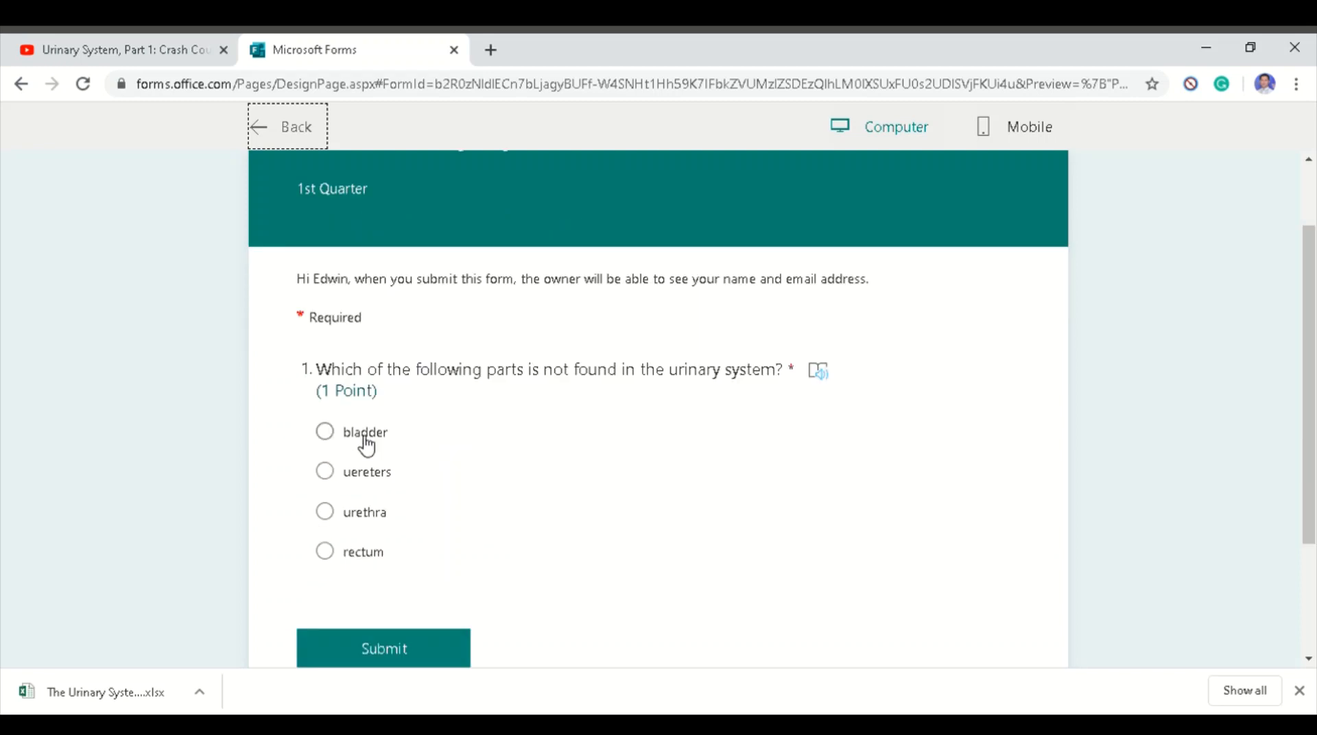
left_click(326, 439)
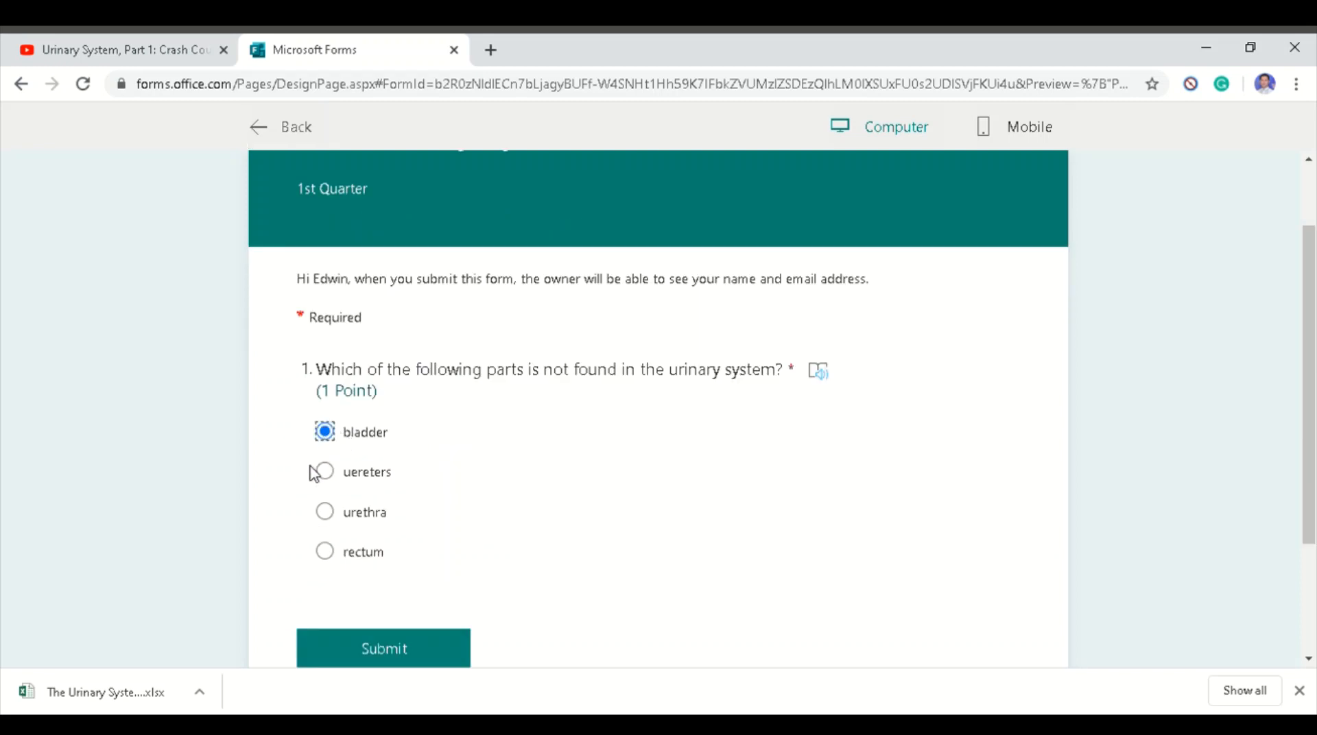
left_click(324, 472)
left_click(326, 515)
left_click(325, 553)
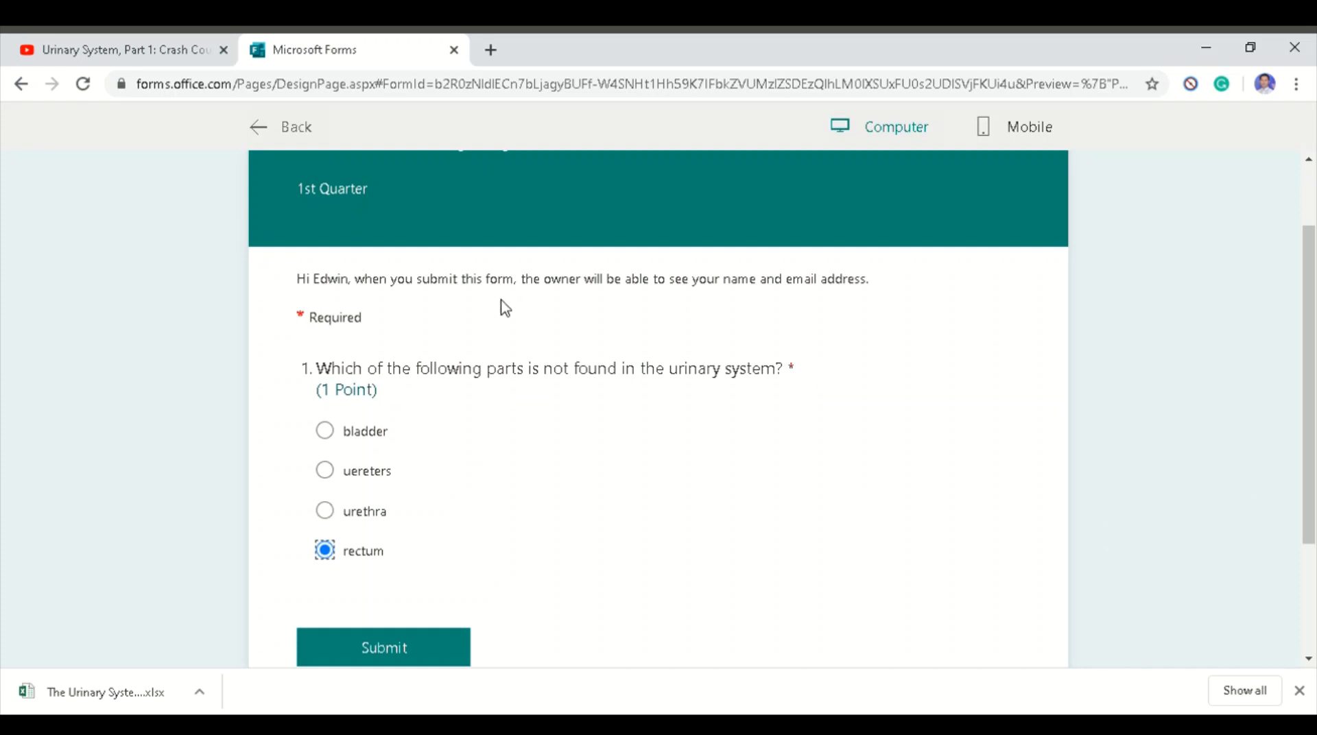
left_click(258, 128)
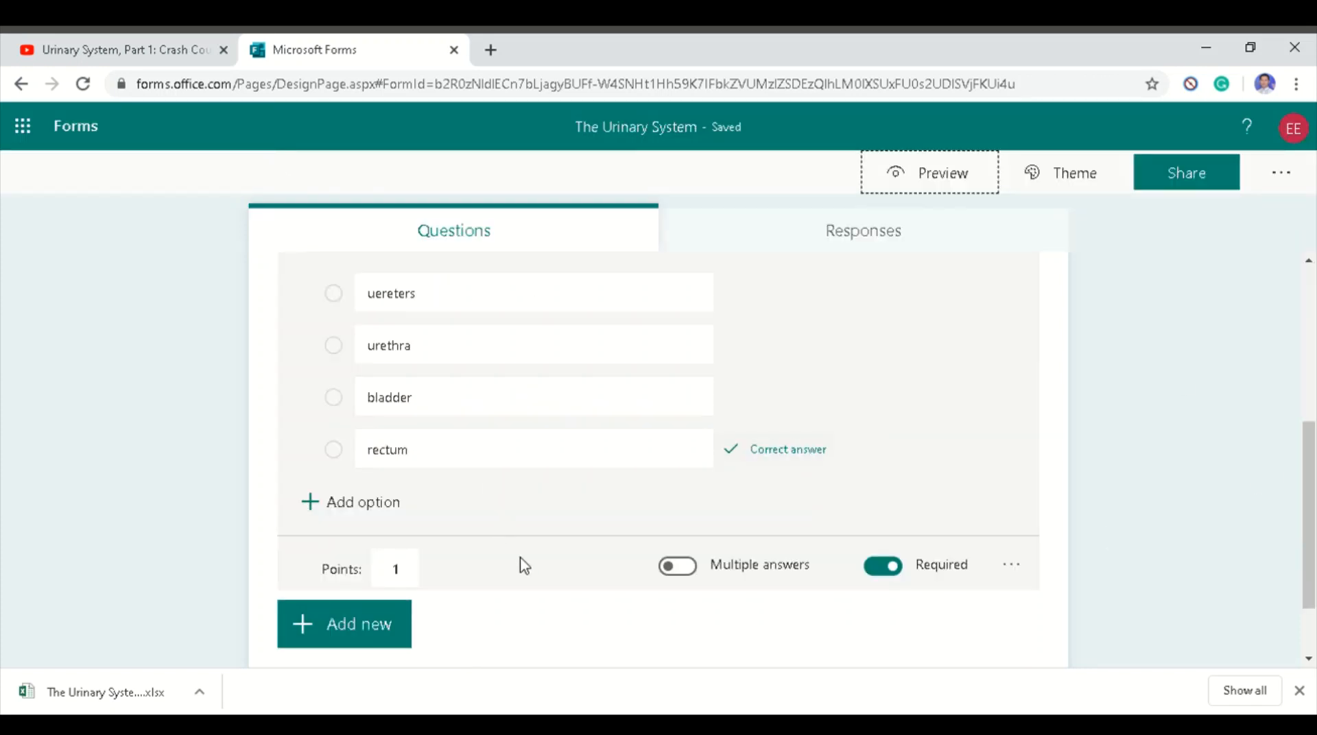
Add a second Choice question reading "Which of the following is/are the function/s of the urinary system?".
scroll(524, 566, "down", 1)
left_click(351, 542)
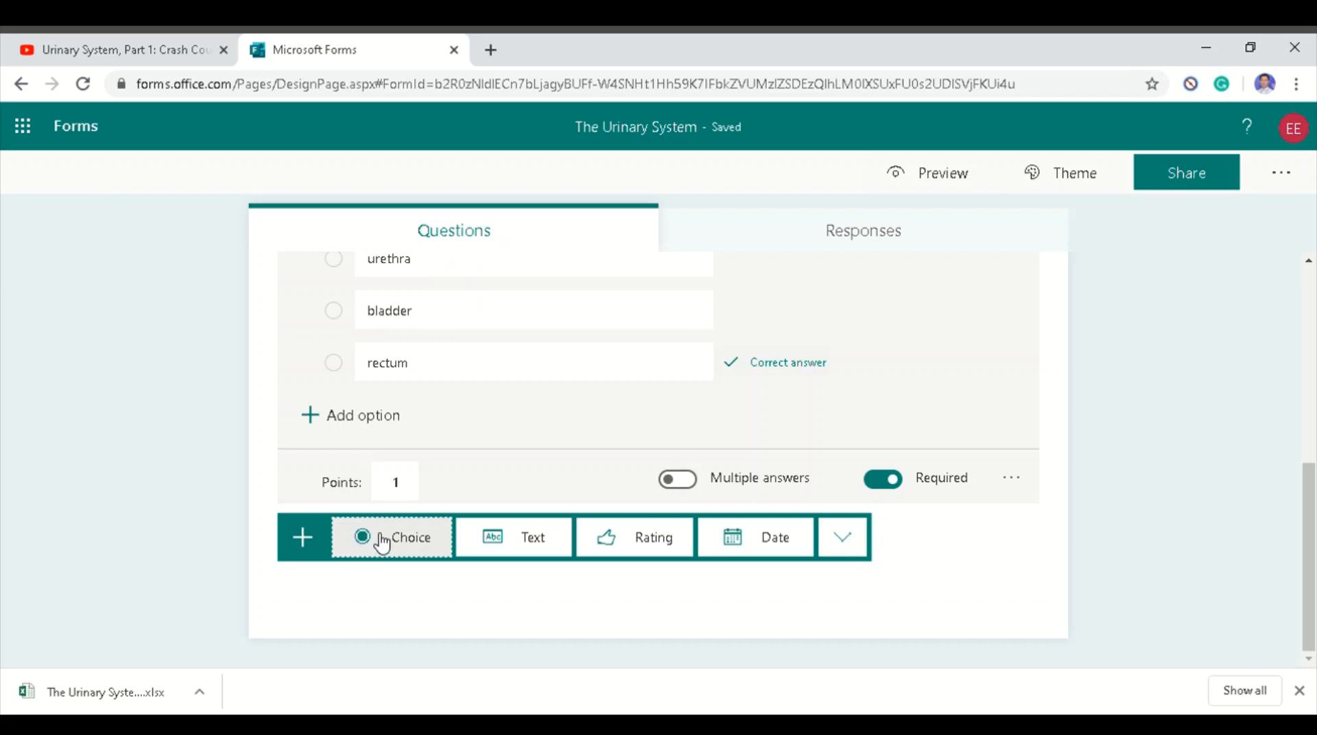
left_click(419, 542)
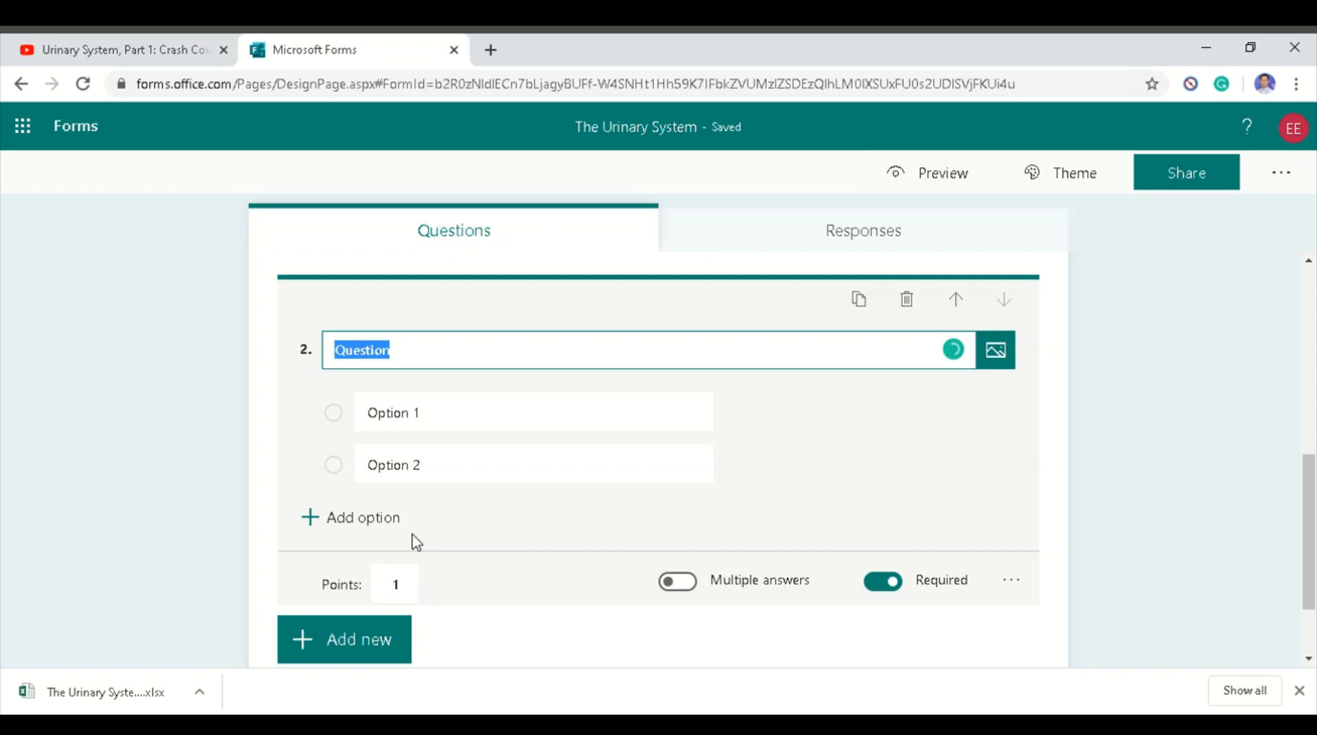
type("W")
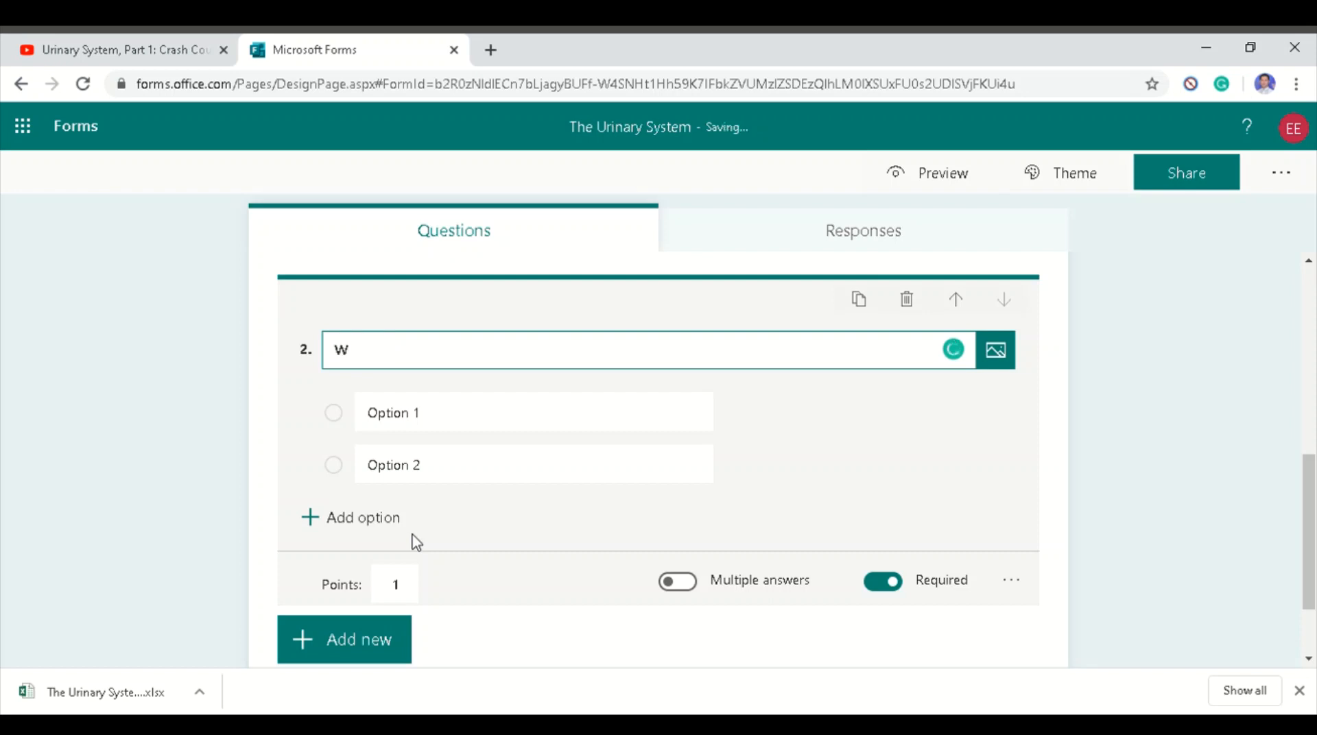
type("hich of the following i")
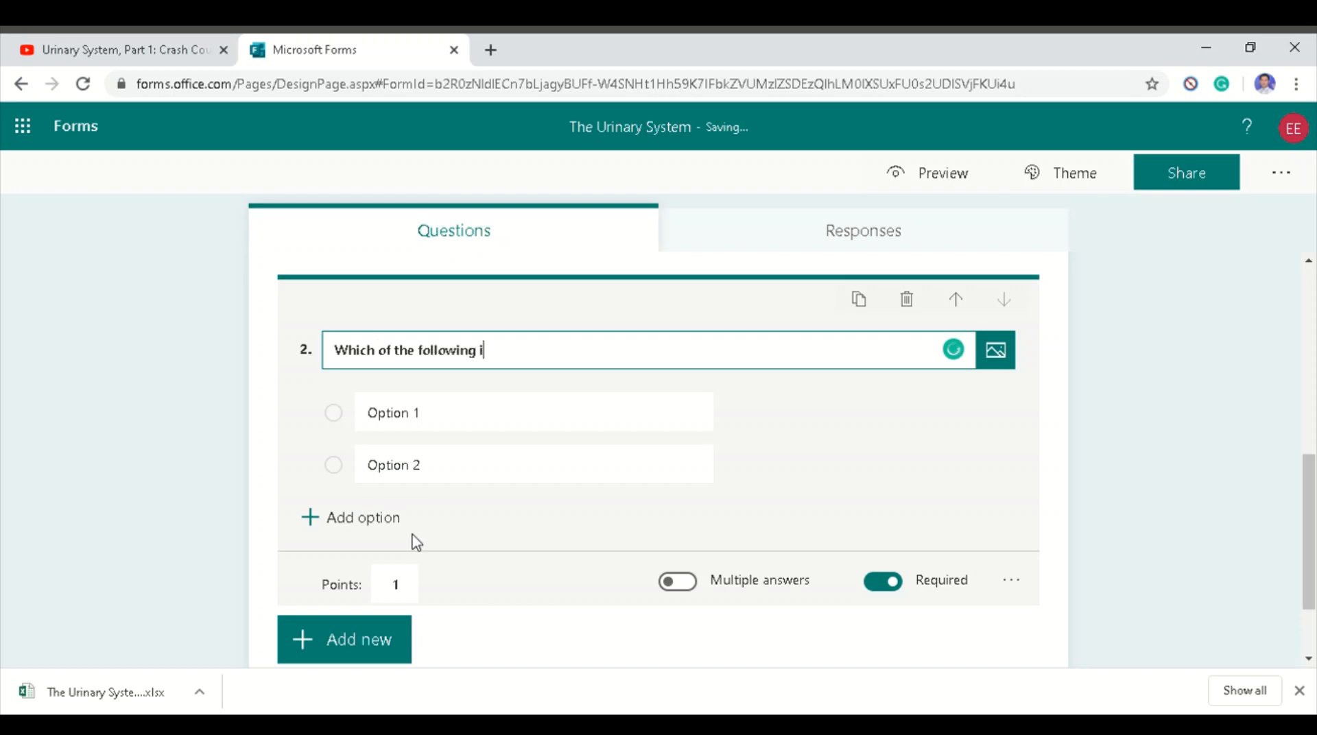
type("s/are the funct")
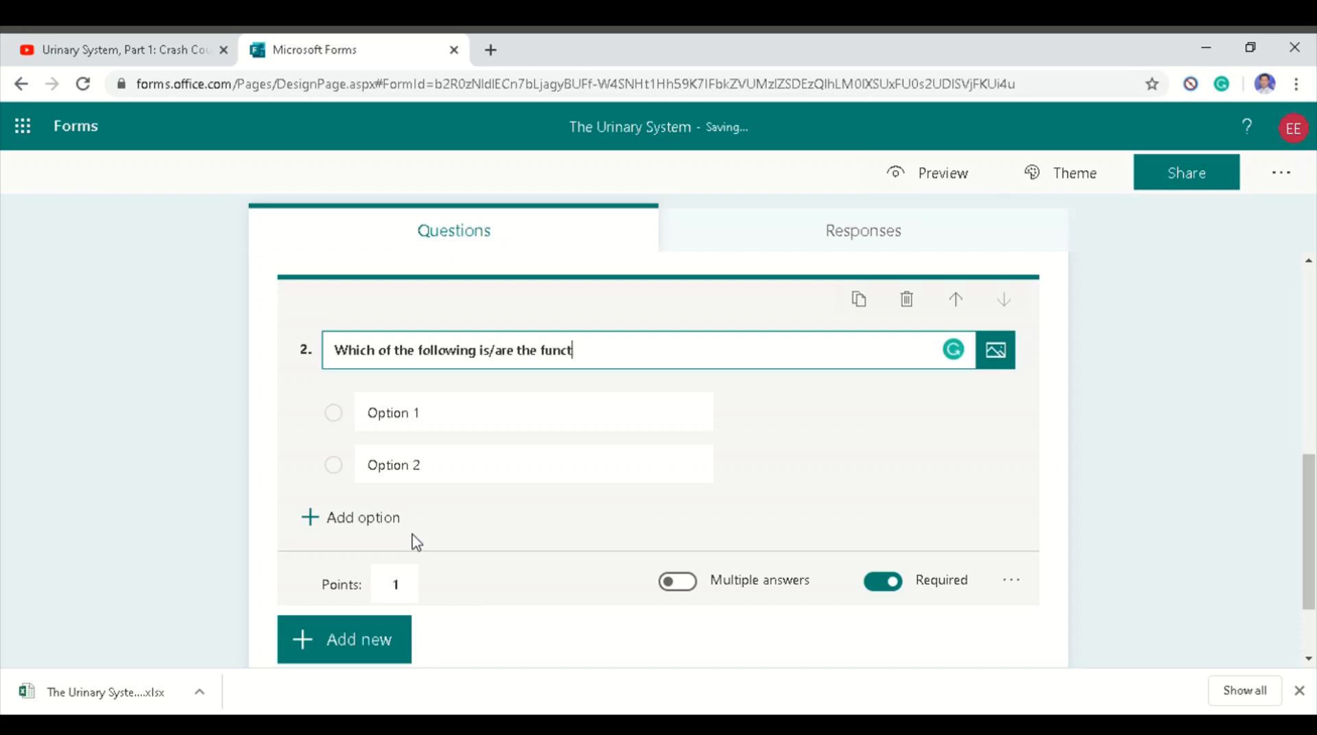
type("ion/s of the urinary syste")
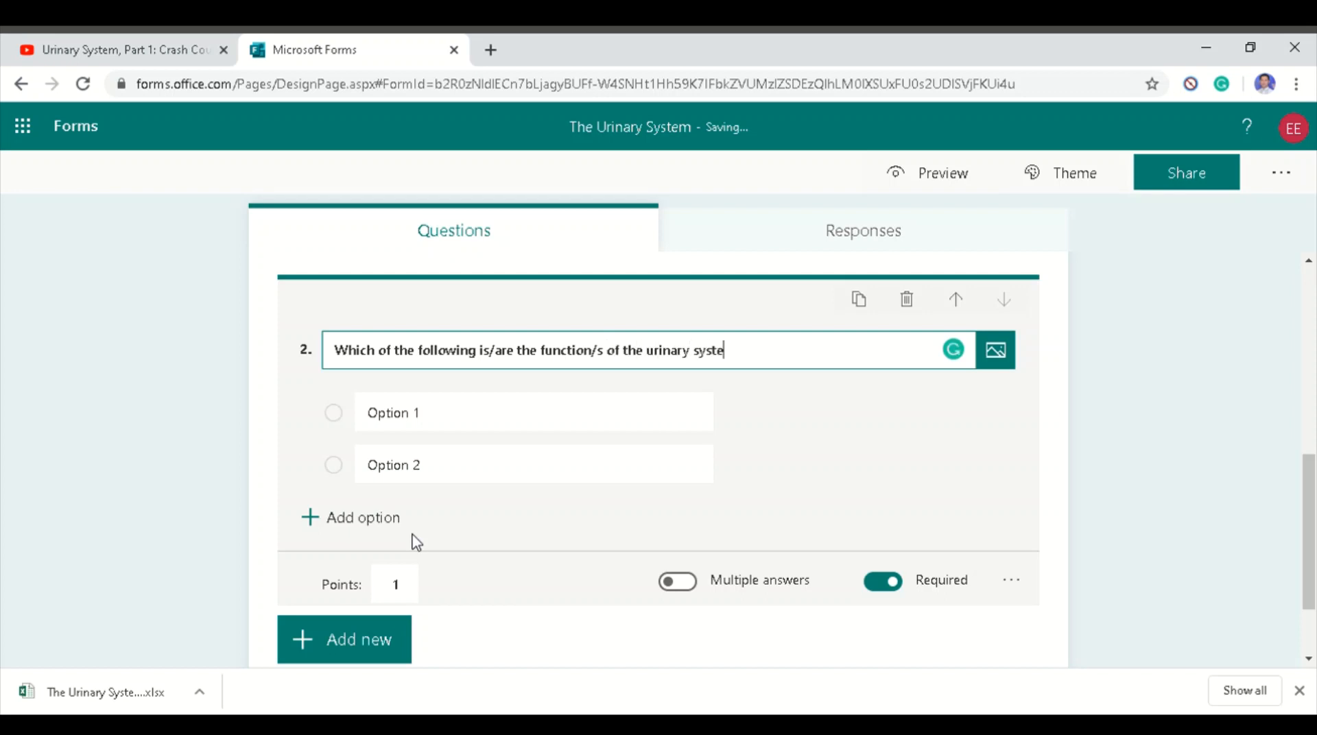
type("m?")
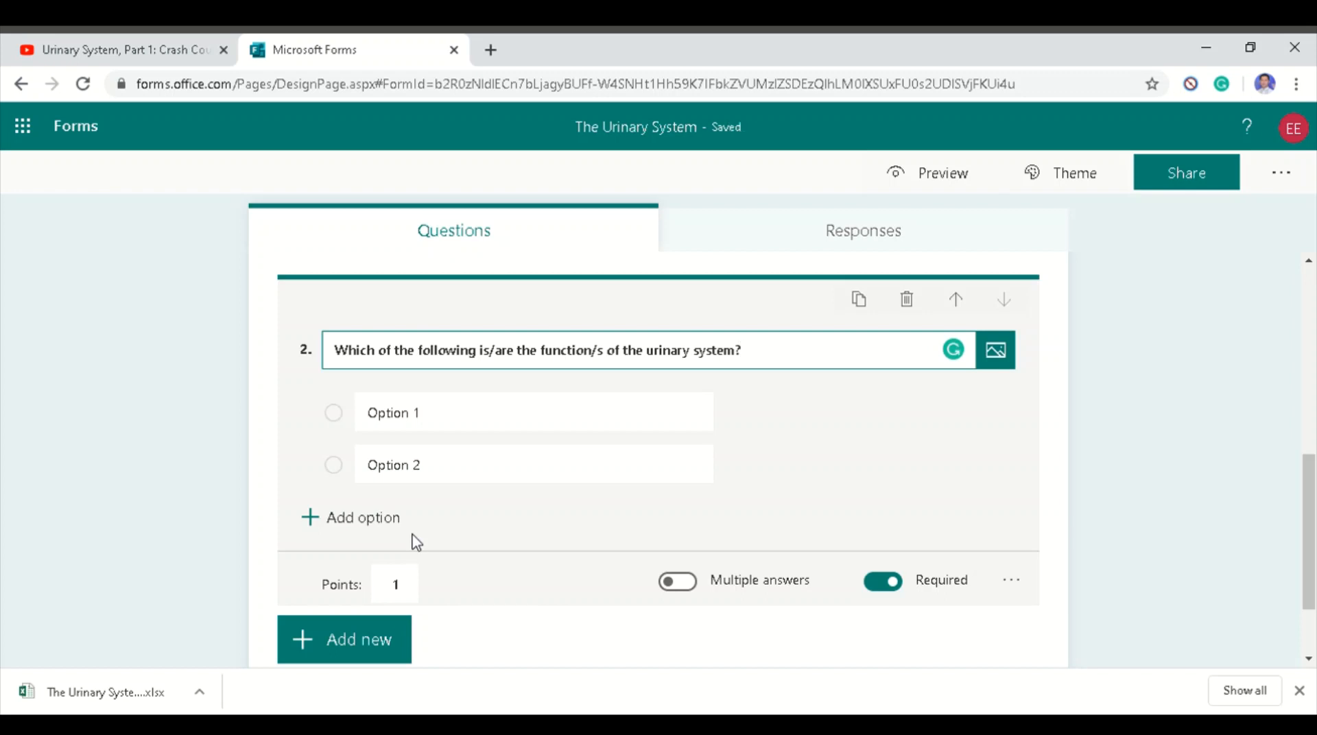
Enter "Regulates blood pressure" and "Filters wastes from the blood" as the first two answer options of question 2.
left_click(470, 427)
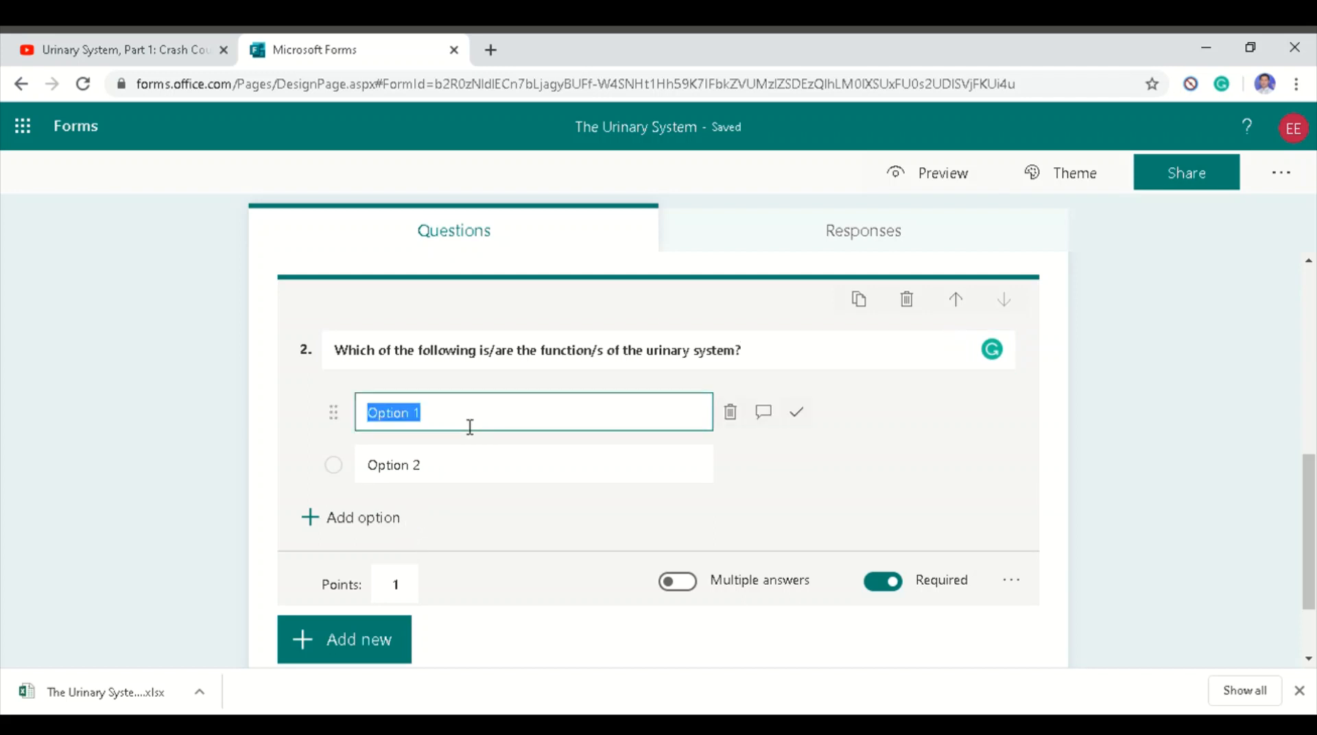
type("Reg")
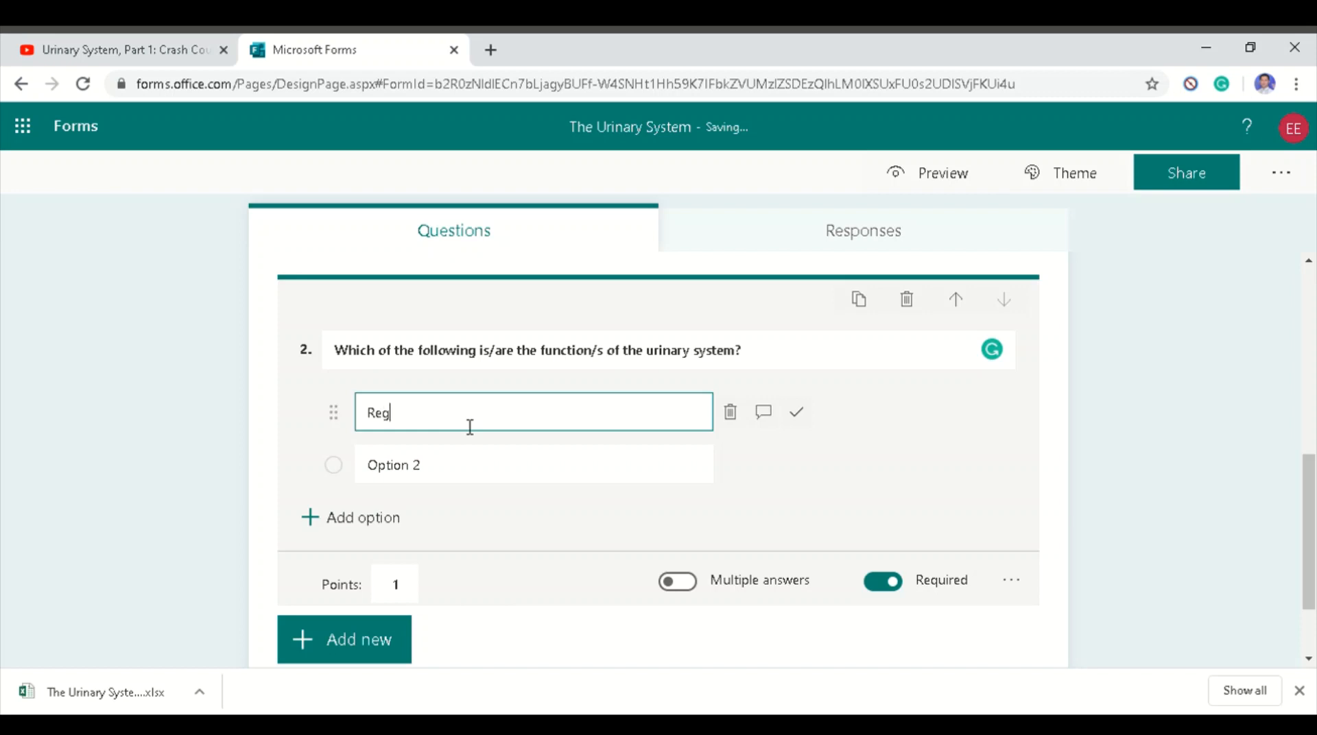
type("ulates blood pressure")
key("Tab")
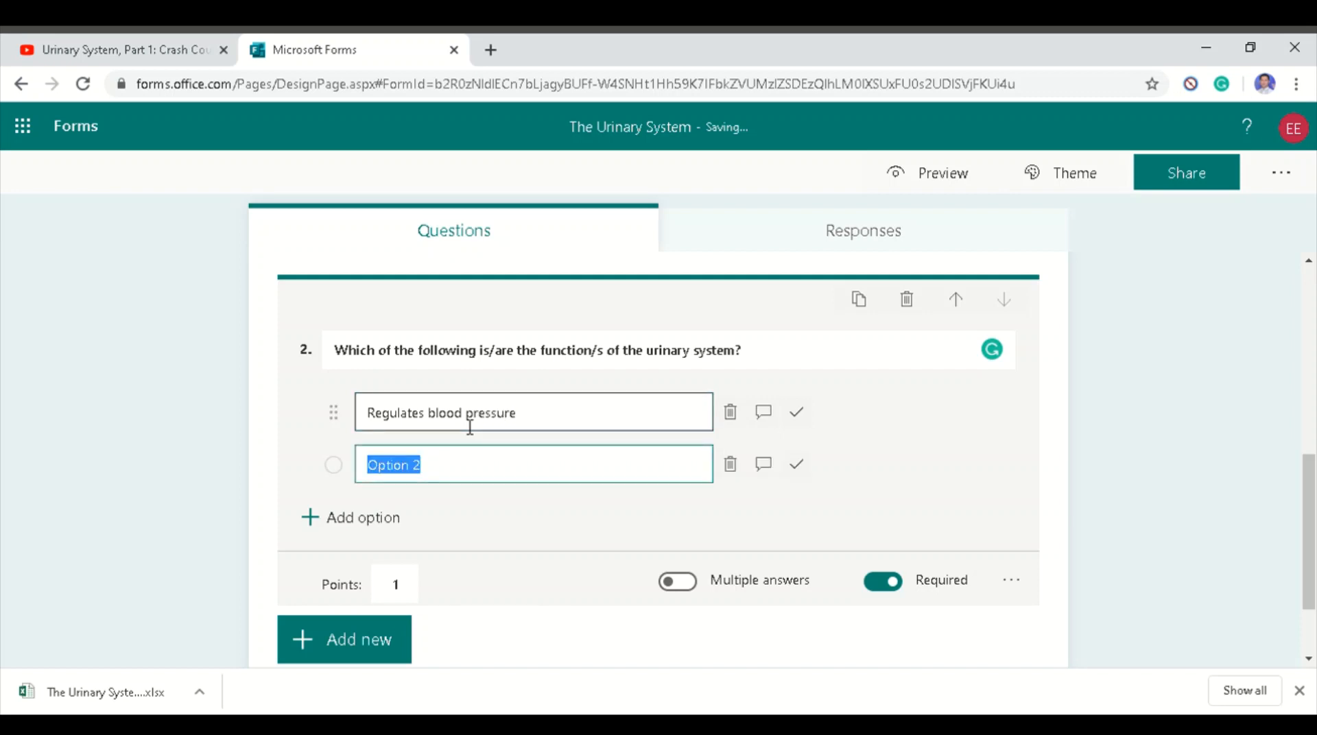
type("Filters")
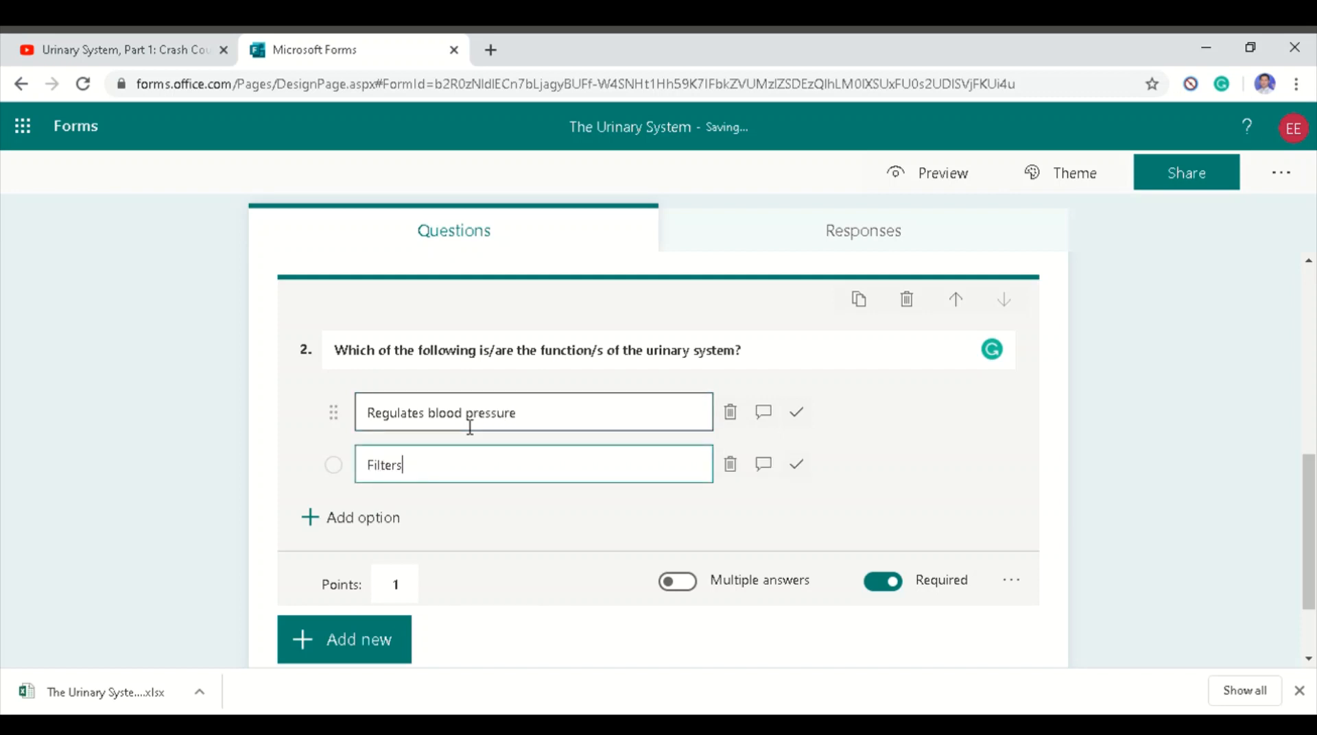
type(" wastes from the blood")
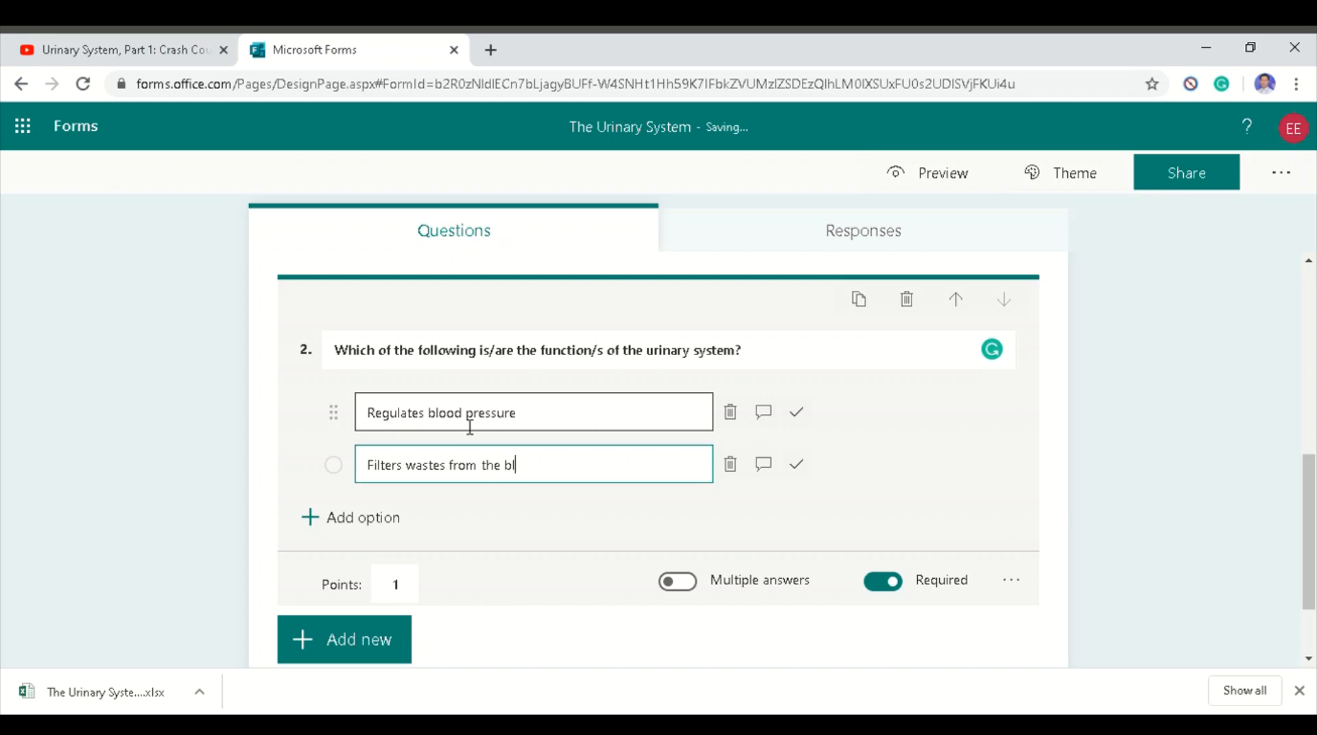
Add "Regulates the pH of the body" and "Collects sensory input from the body and external environment" as the third and fourth answer options.
key("Return")
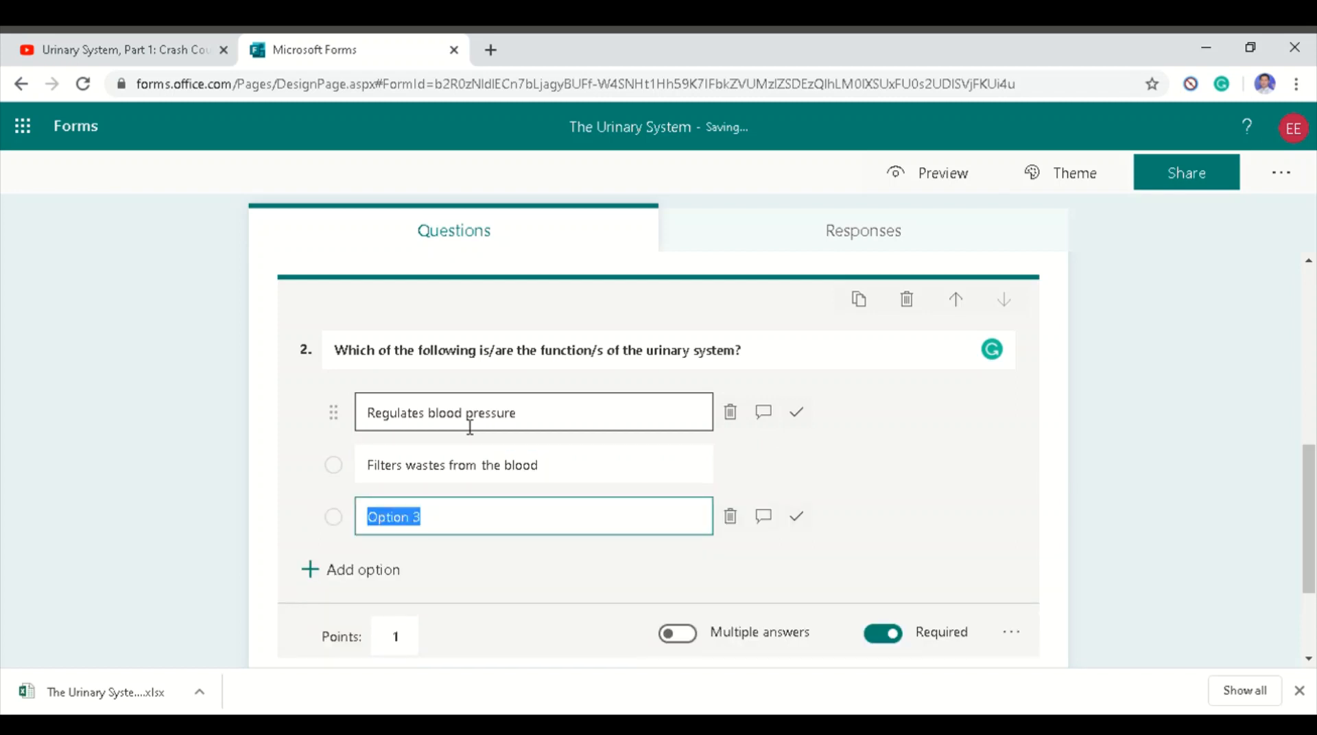
type("Regulk")
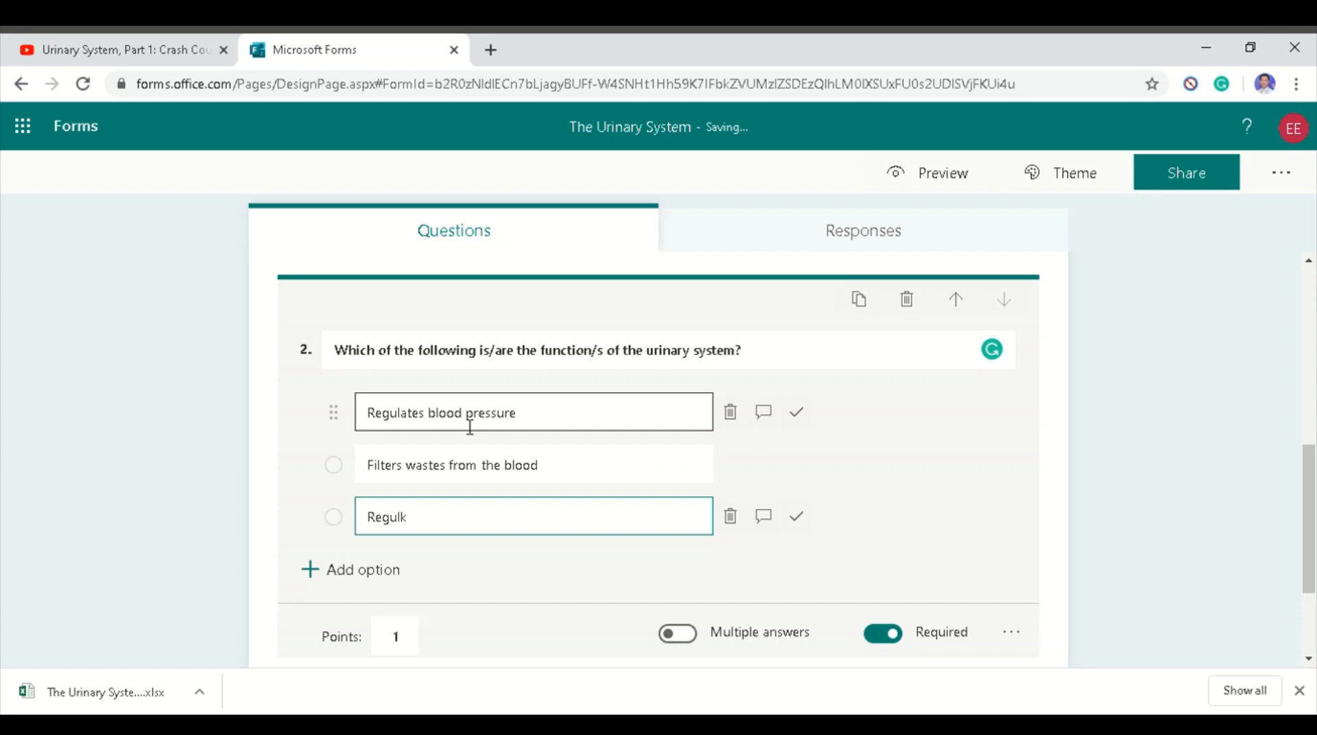
key("BackSpace")
type("ates the pH of the body")
key("Return")
type("Collects")
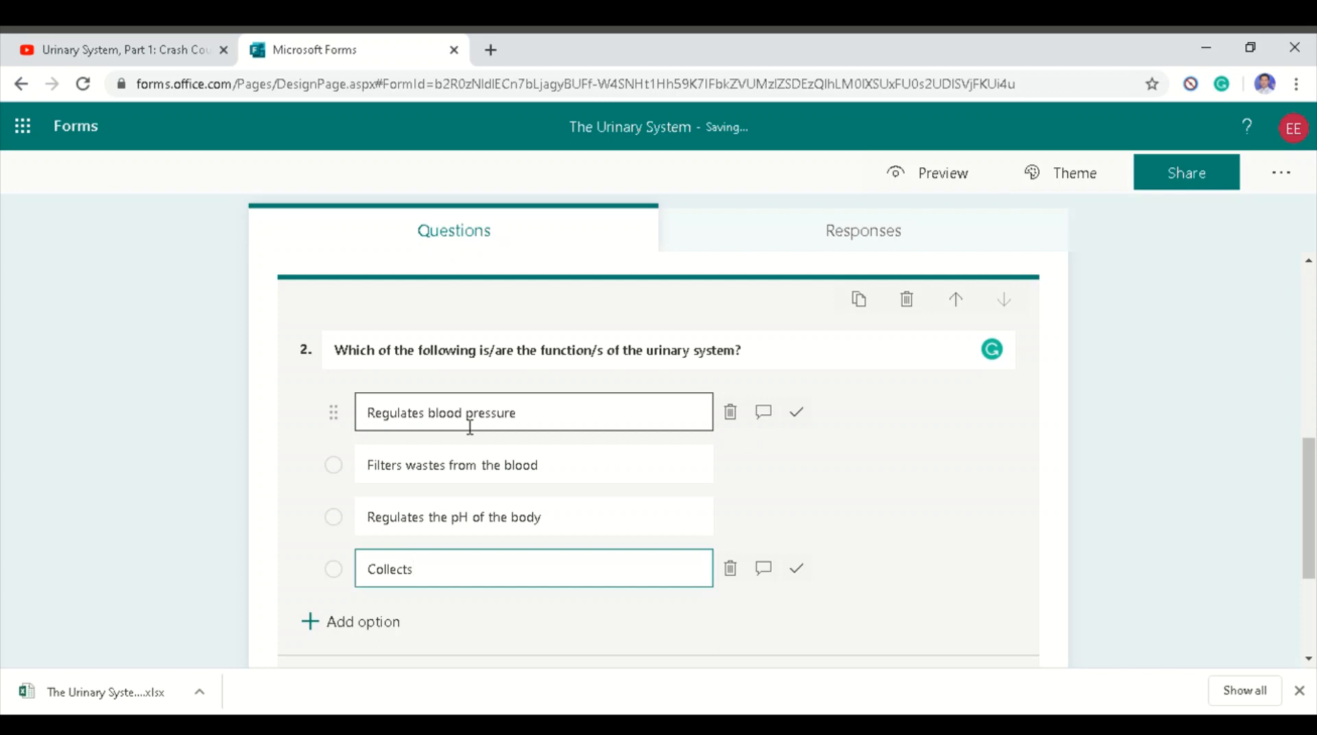
type(" sensory input from the body and external environment")
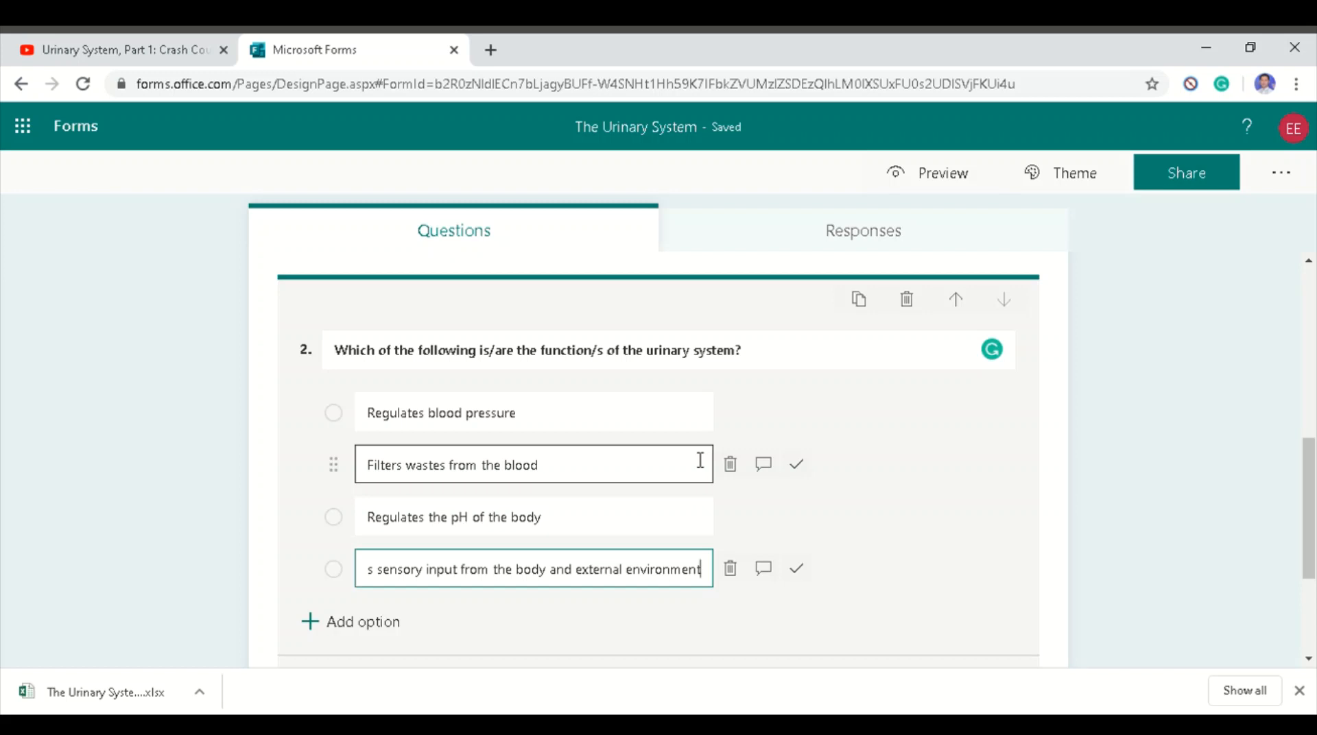
Allow multiple answers for question 2 and mark the blood pressure, waste filtering and pH options as correct.
scroll(995, 439, "down", 2)
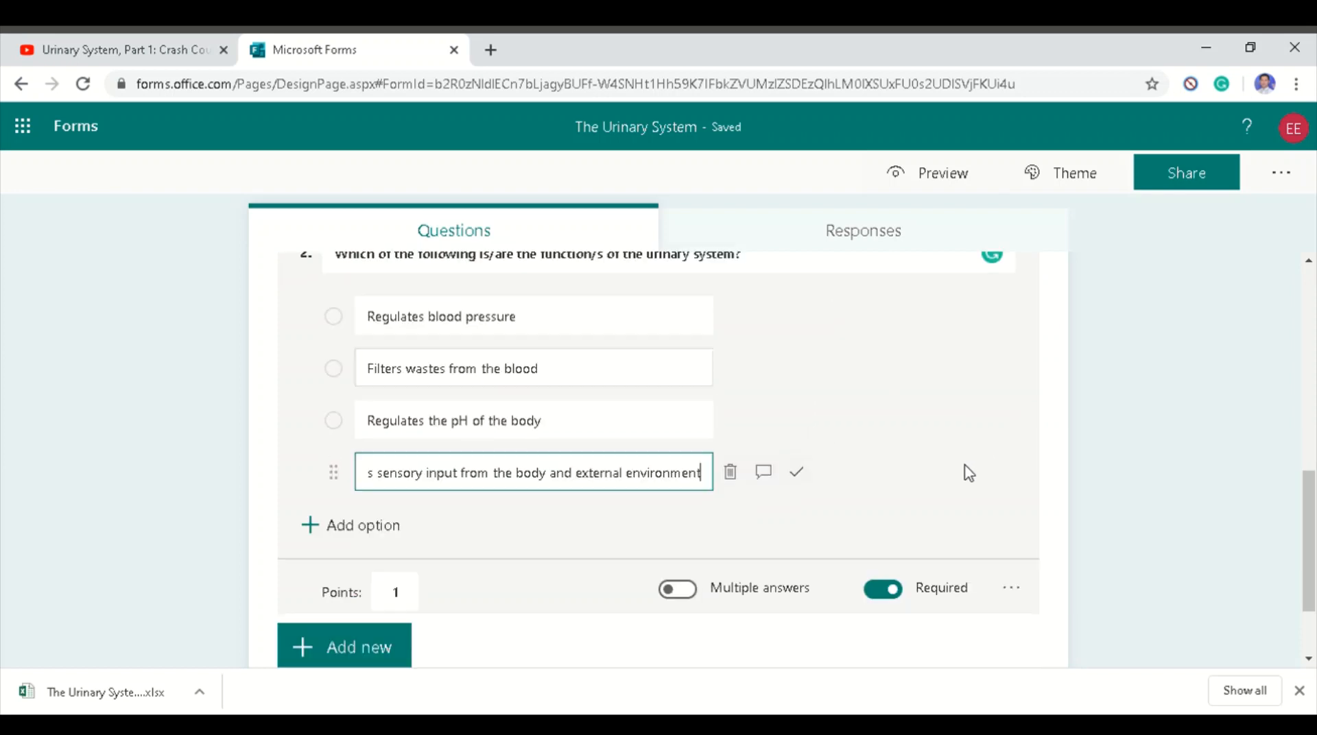
left_click(690, 600)
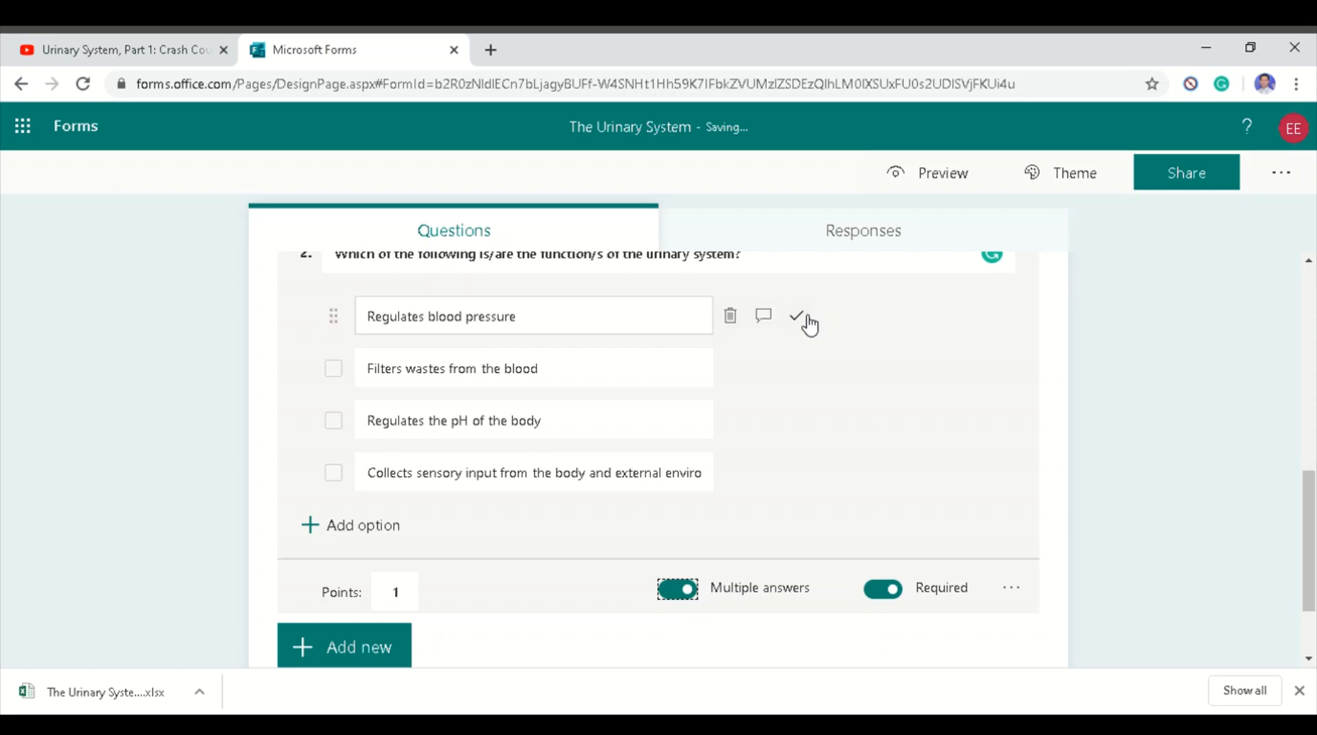
left_click(804, 323)
left_click(796, 370)
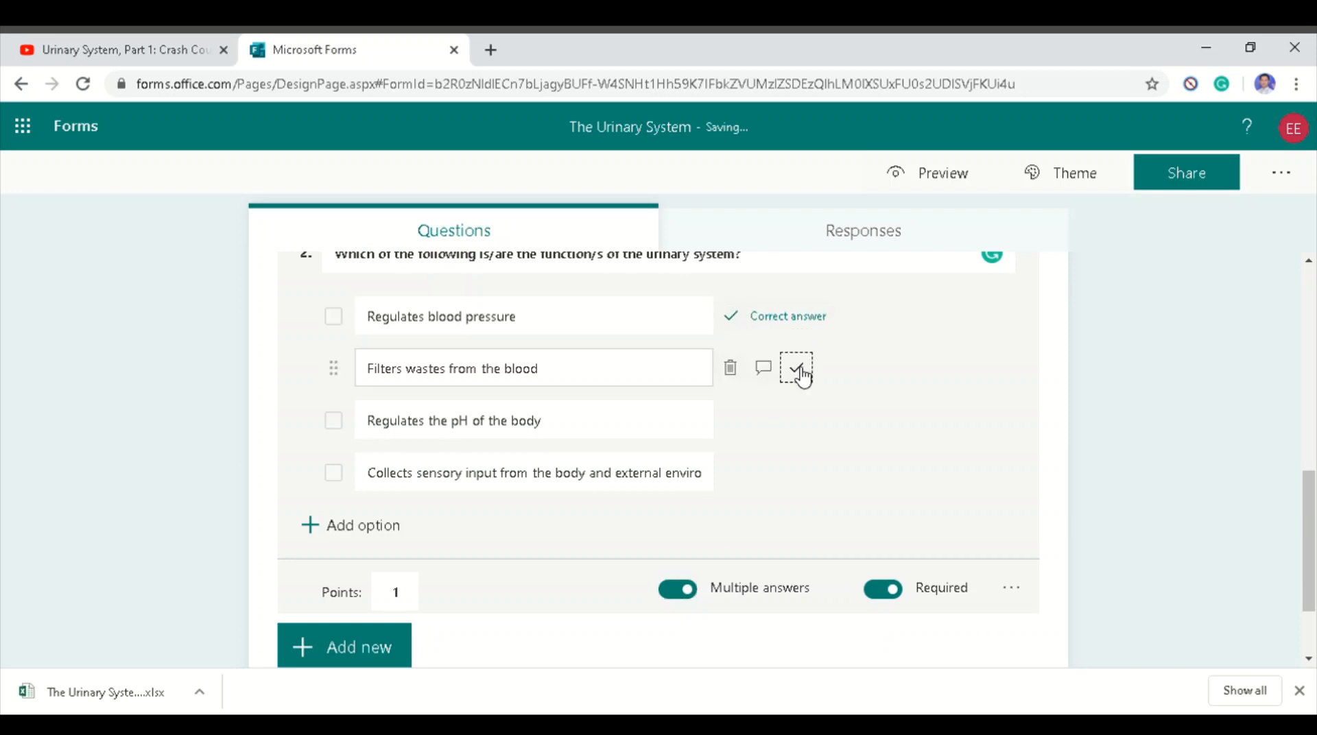
left_click(800, 423)
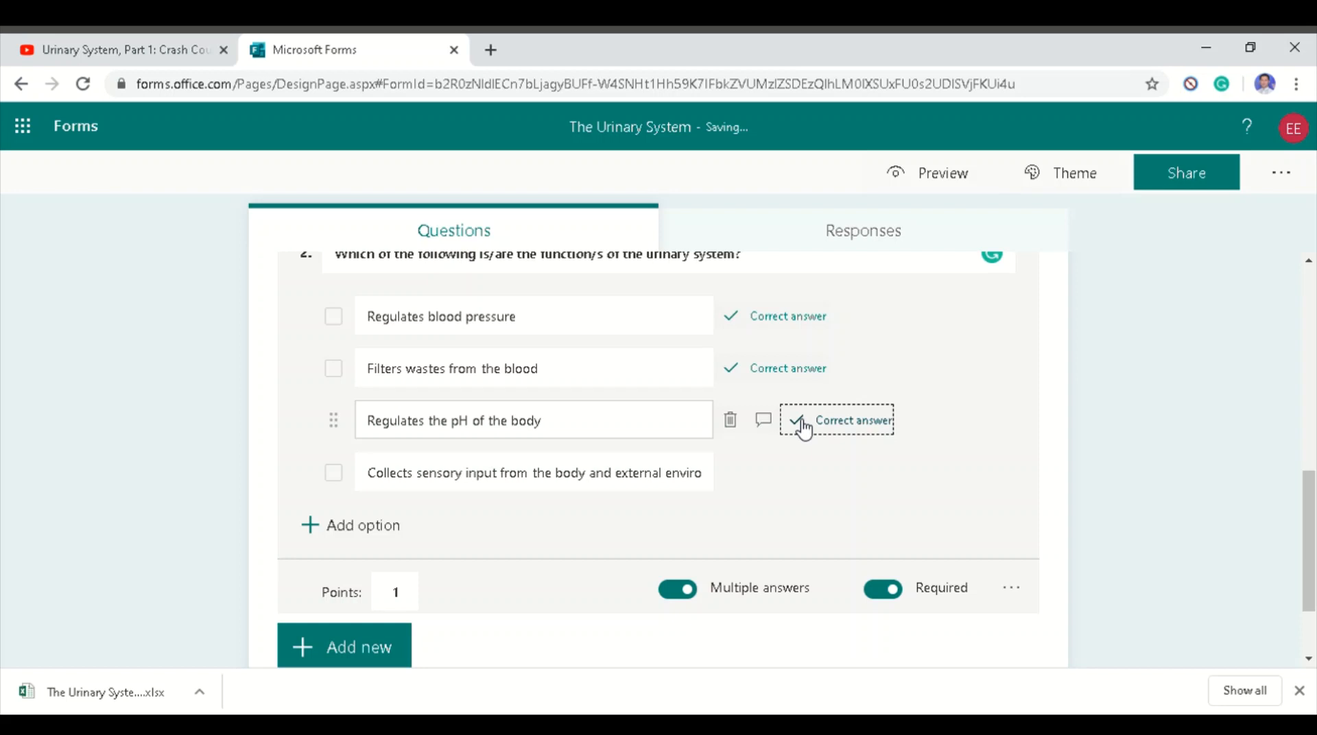
Preview the quiz, tick and untick the three correct options of question 2, and return to the question editor.
left_click(939, 180)
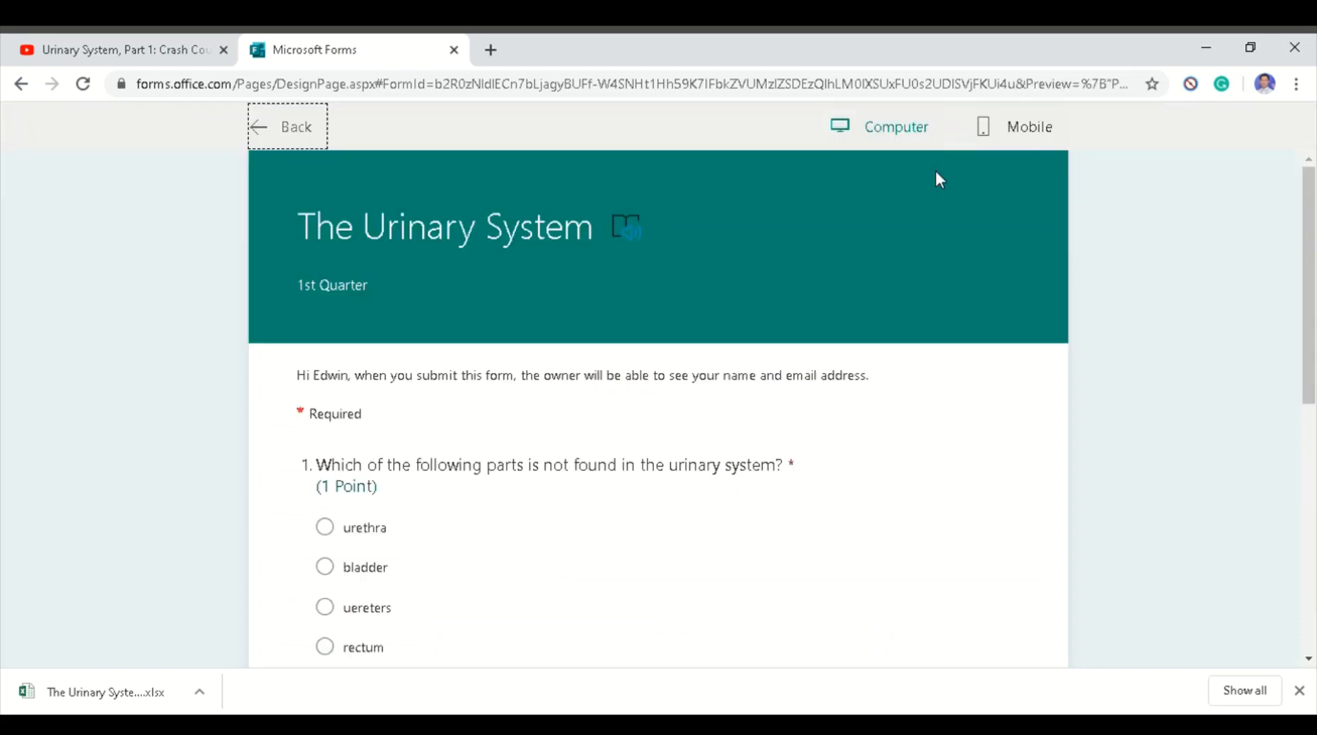
scroll(650, 355, "down", 3)
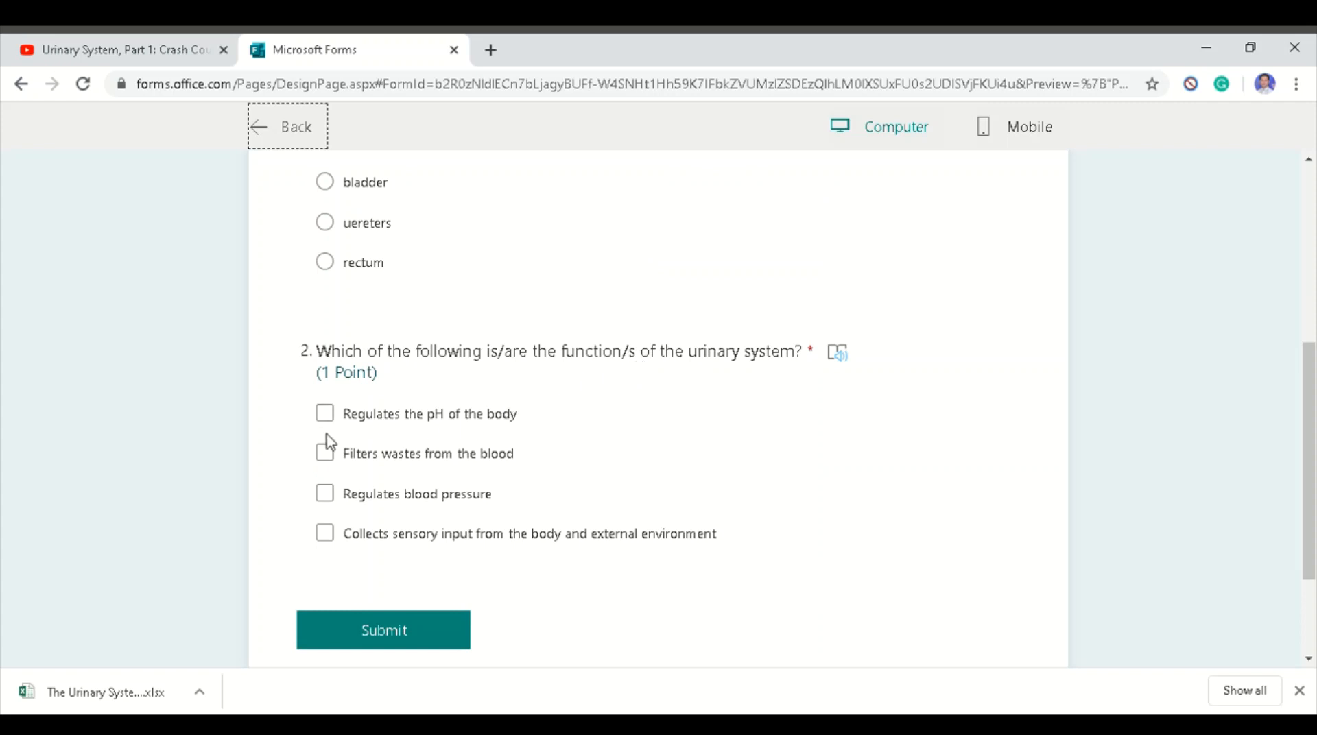
left_click(324, 414)
left_click(322, 455)
left_click(323, 493)
left_click(324, 493)
left_click(326, 453)
left_click(324, 412)
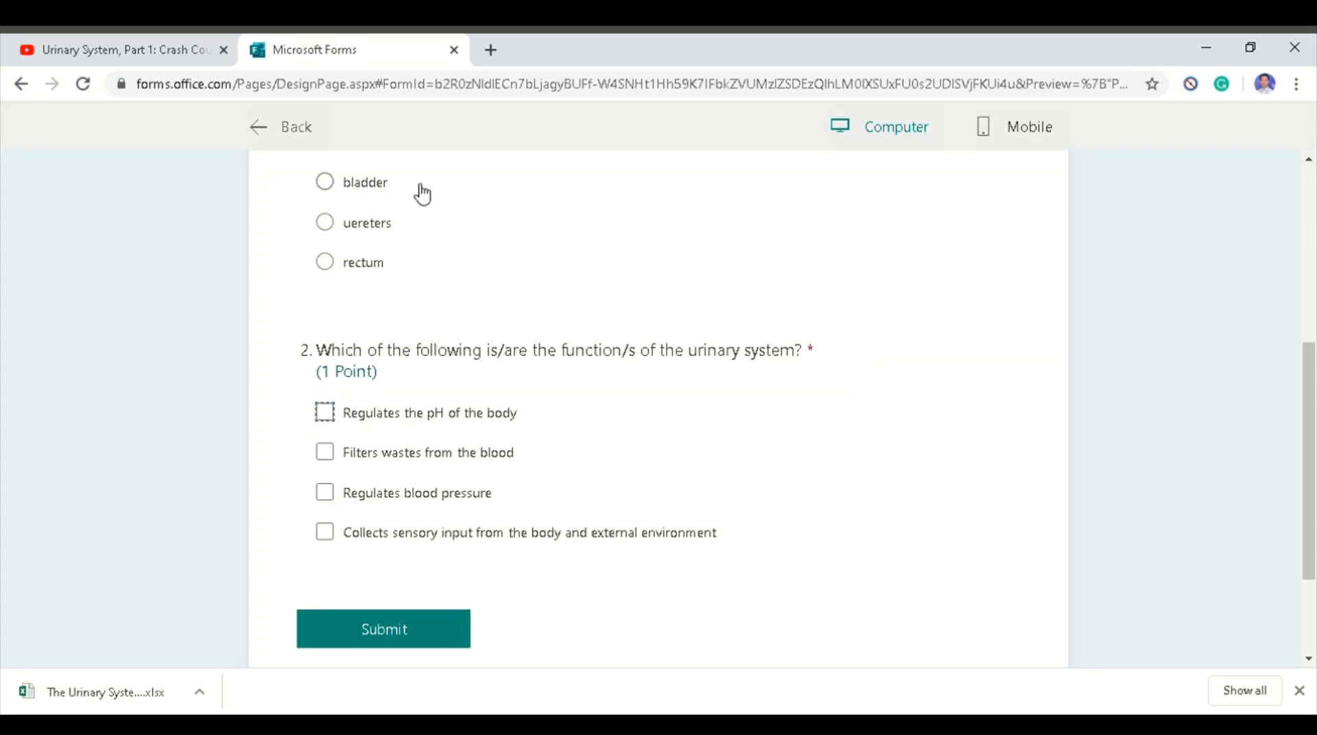
left_click(280, 131)
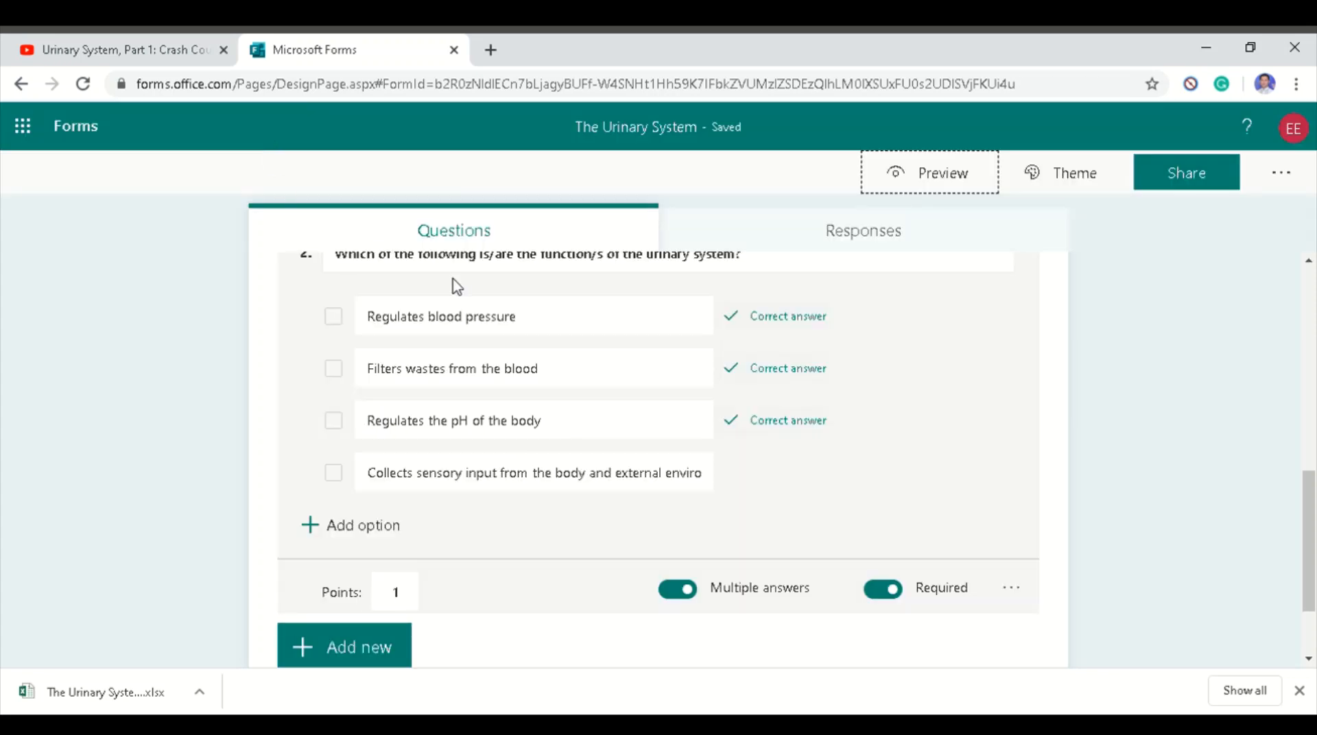
Add Choice question 3: "The drawing shows the male and female urinary systems. Why is it that females are more at risk of UTI than males?".
scroll(669, 459, "down", 2)
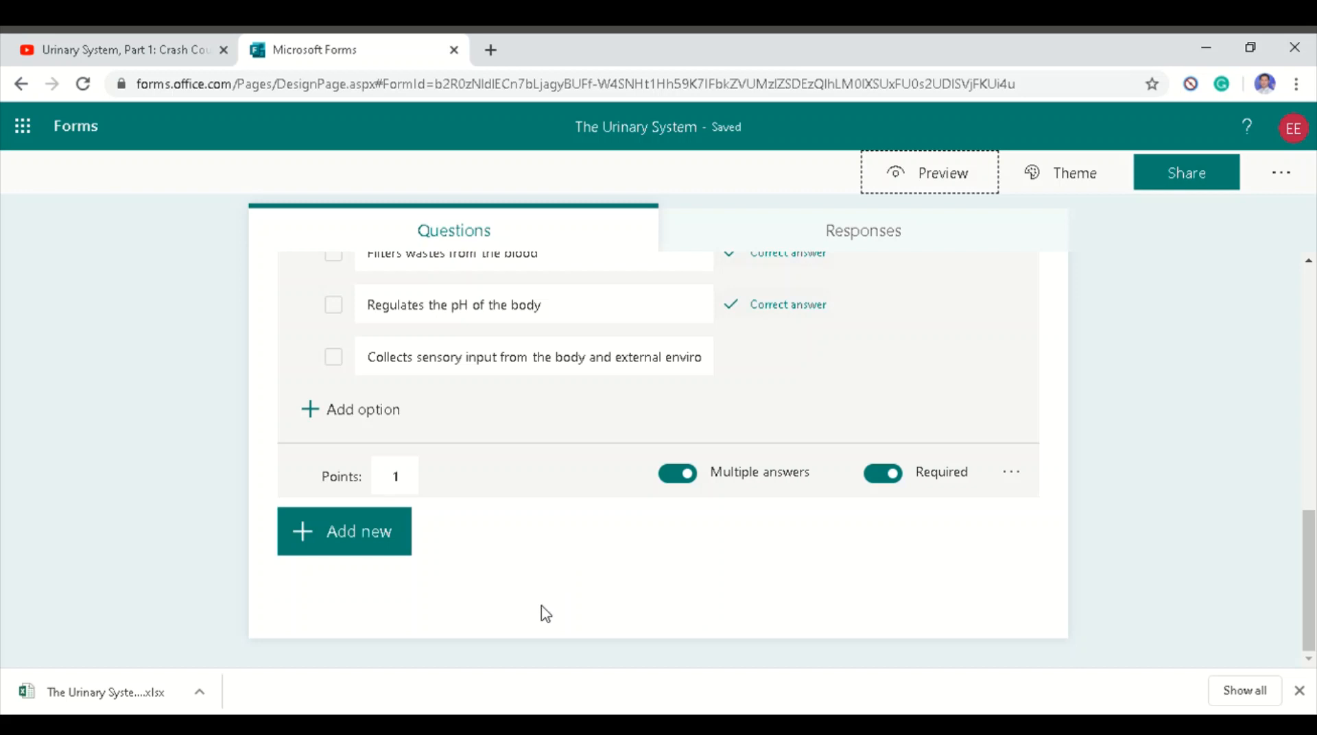
left_click(401, 545)
left_click(410, 542)
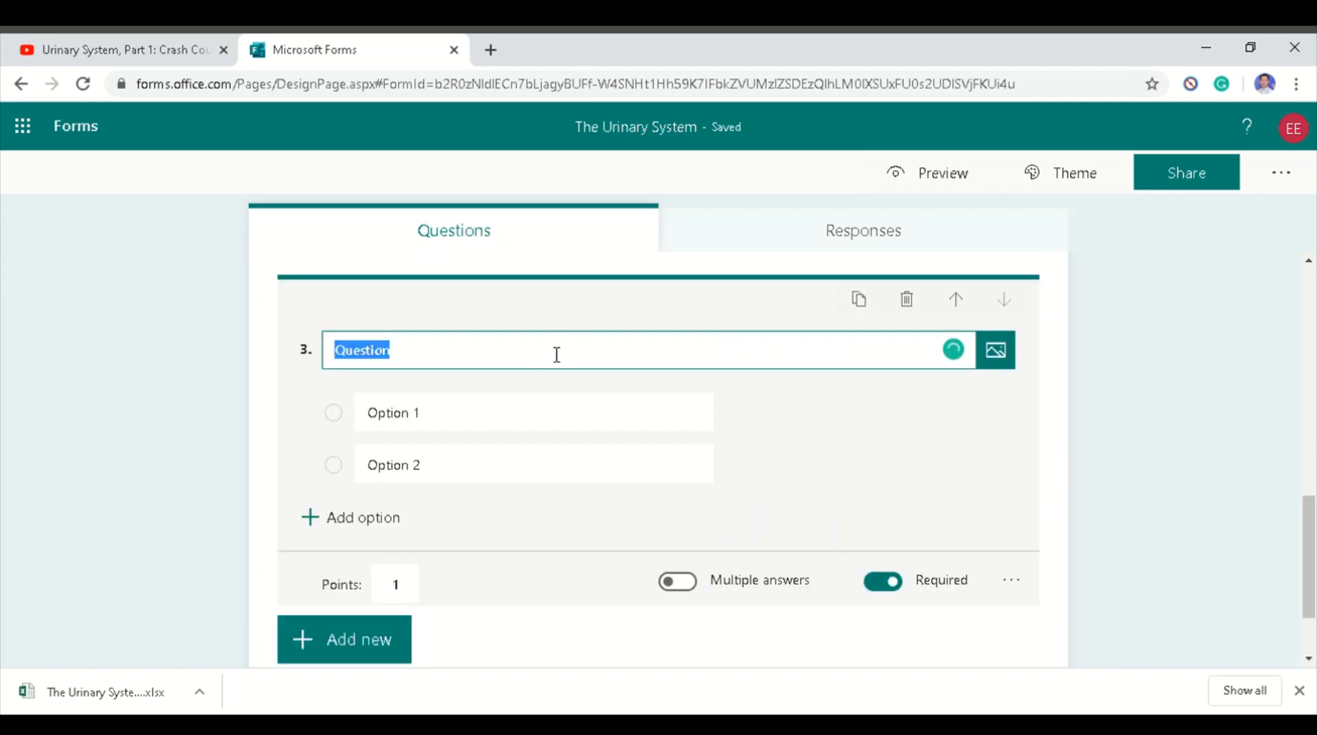
type("The drawing shows the male and female urinary systems. W")
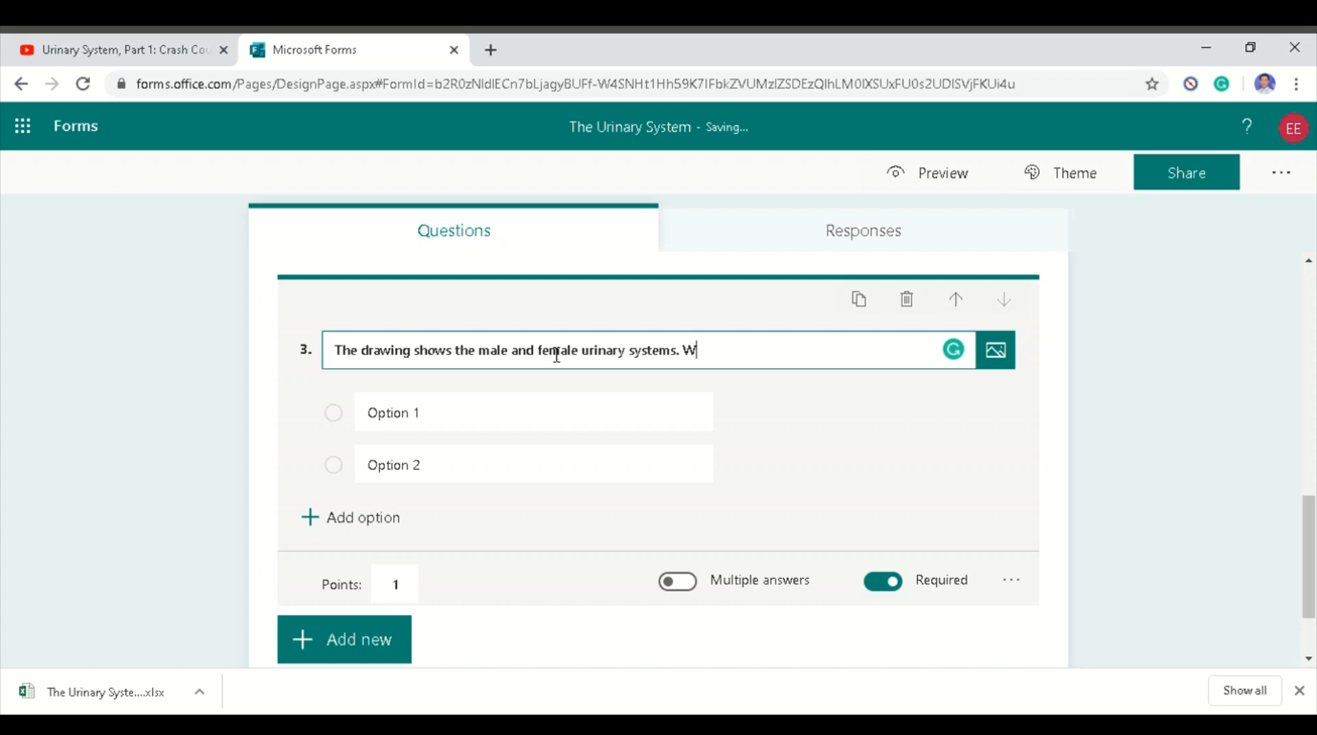
type("hy is it that females")
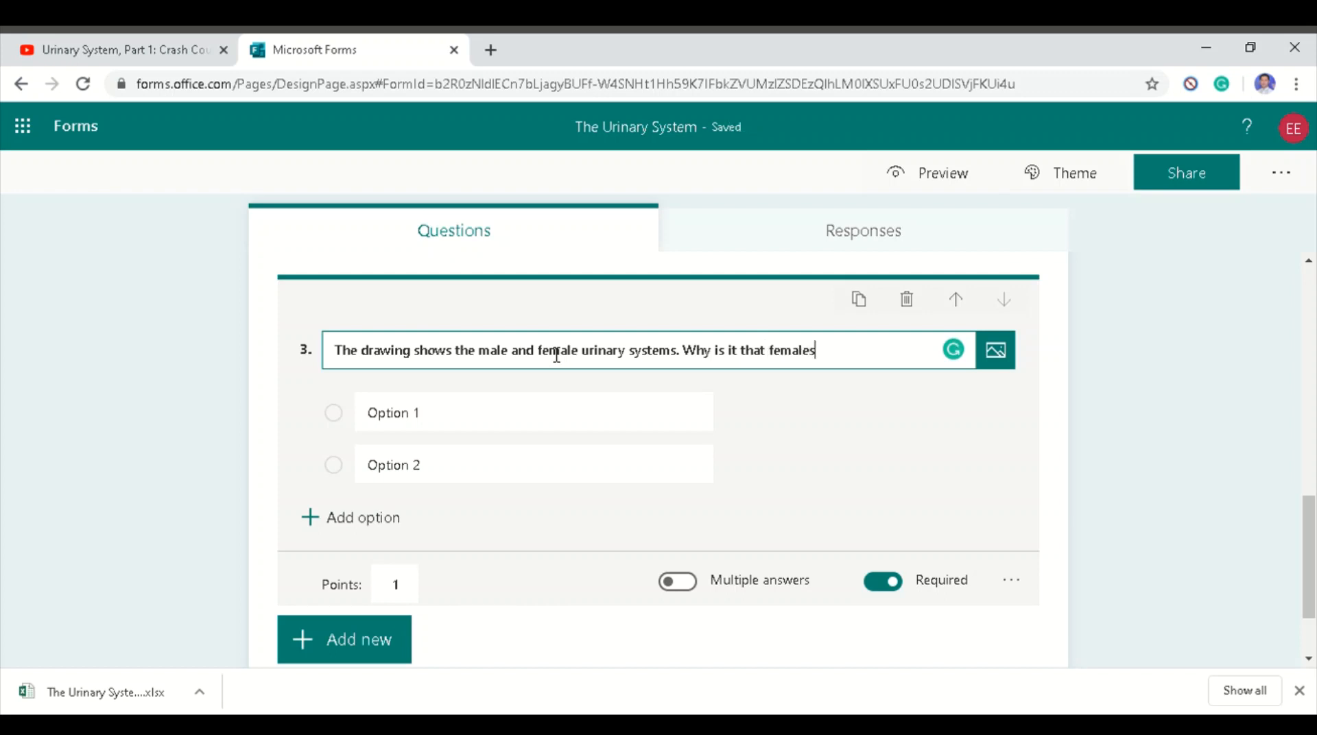
type(" are")
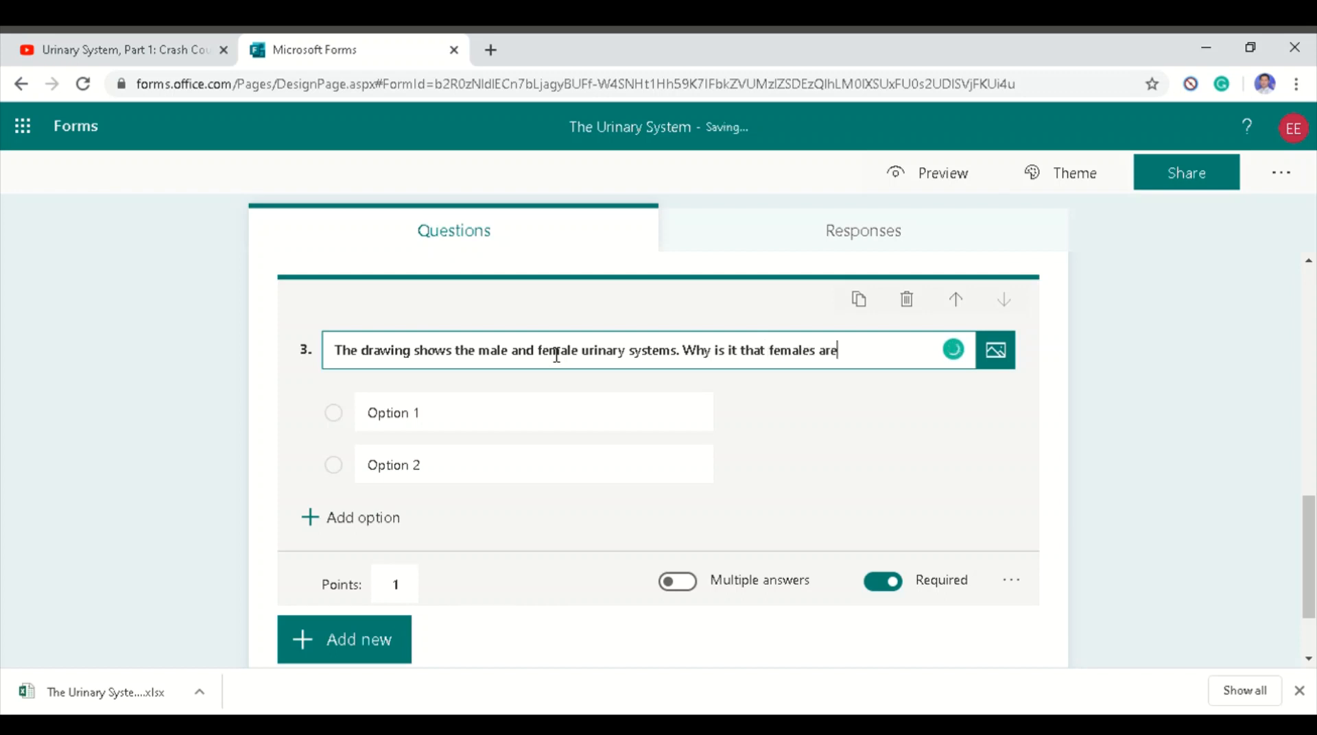
type(" more at risk of UTI t")
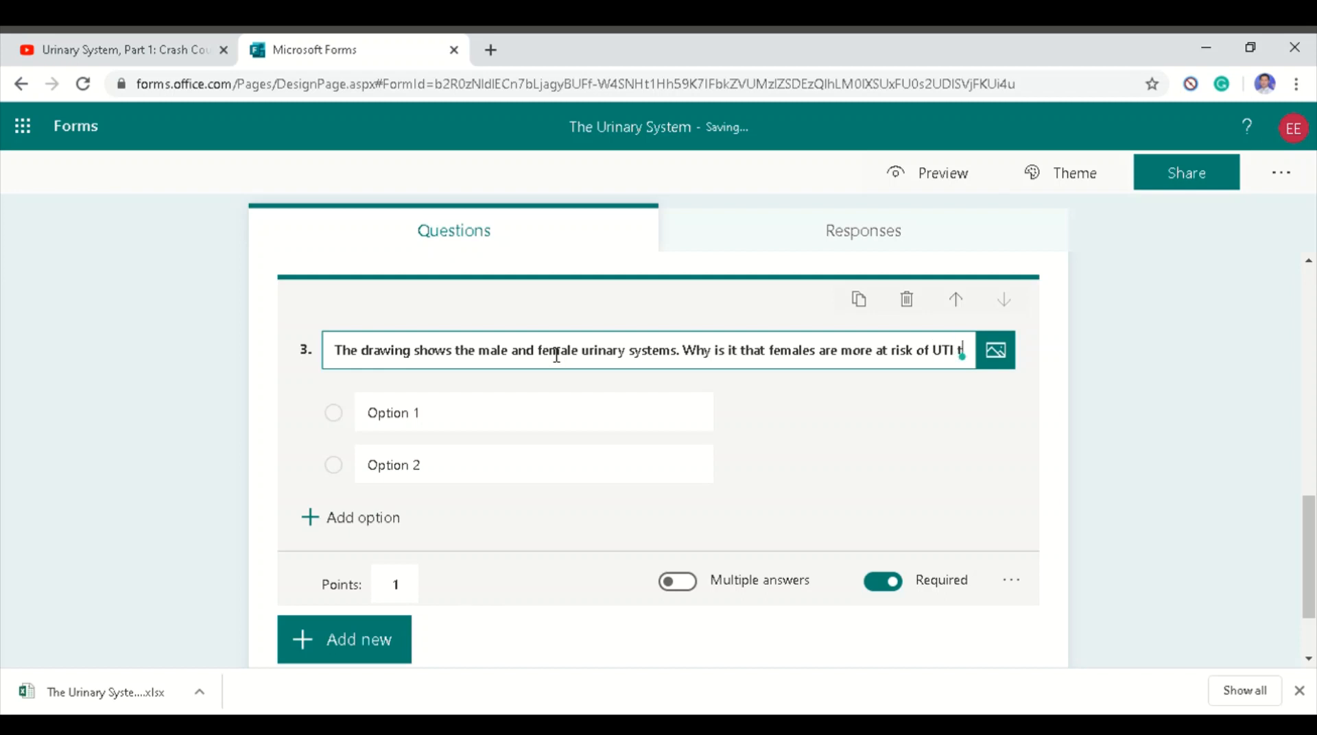
type("han males?")
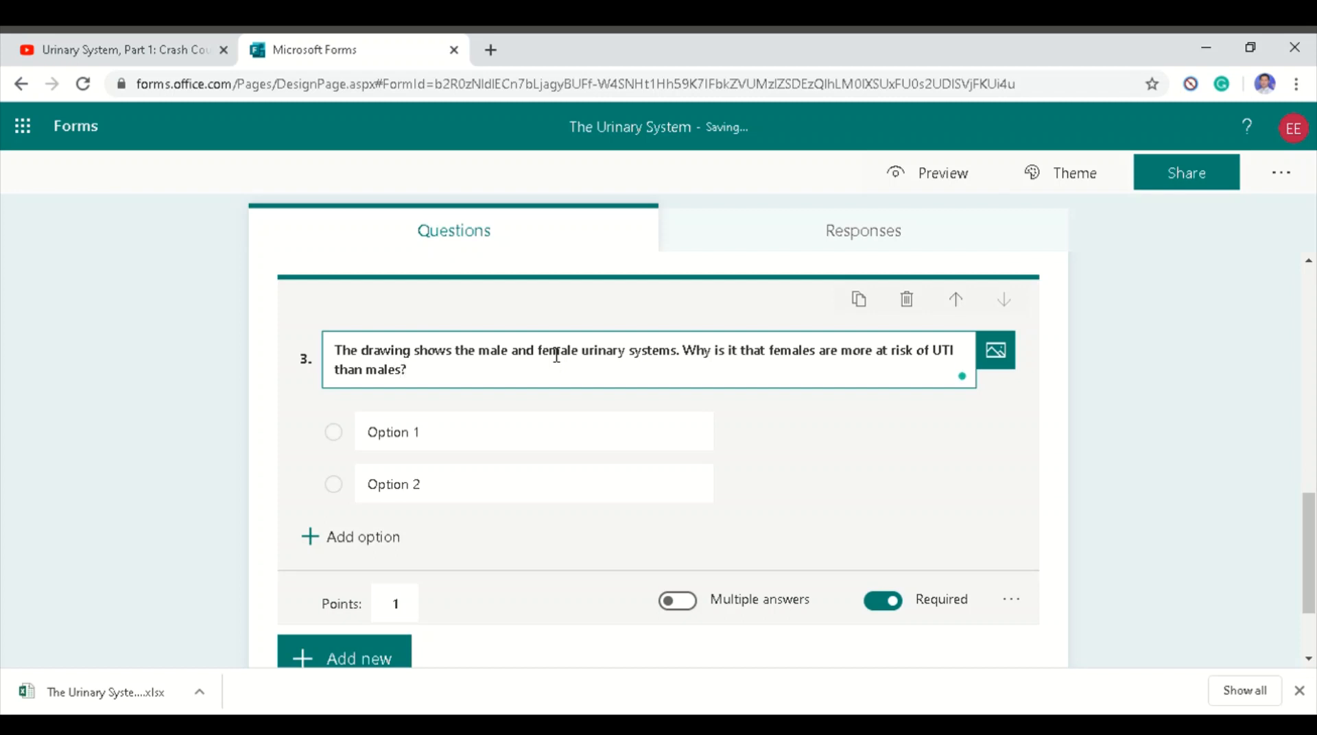
Set the first answer option of question 3 to "Women are not at a greater risk to contract a urinary infection.".
left_click(448, 439)
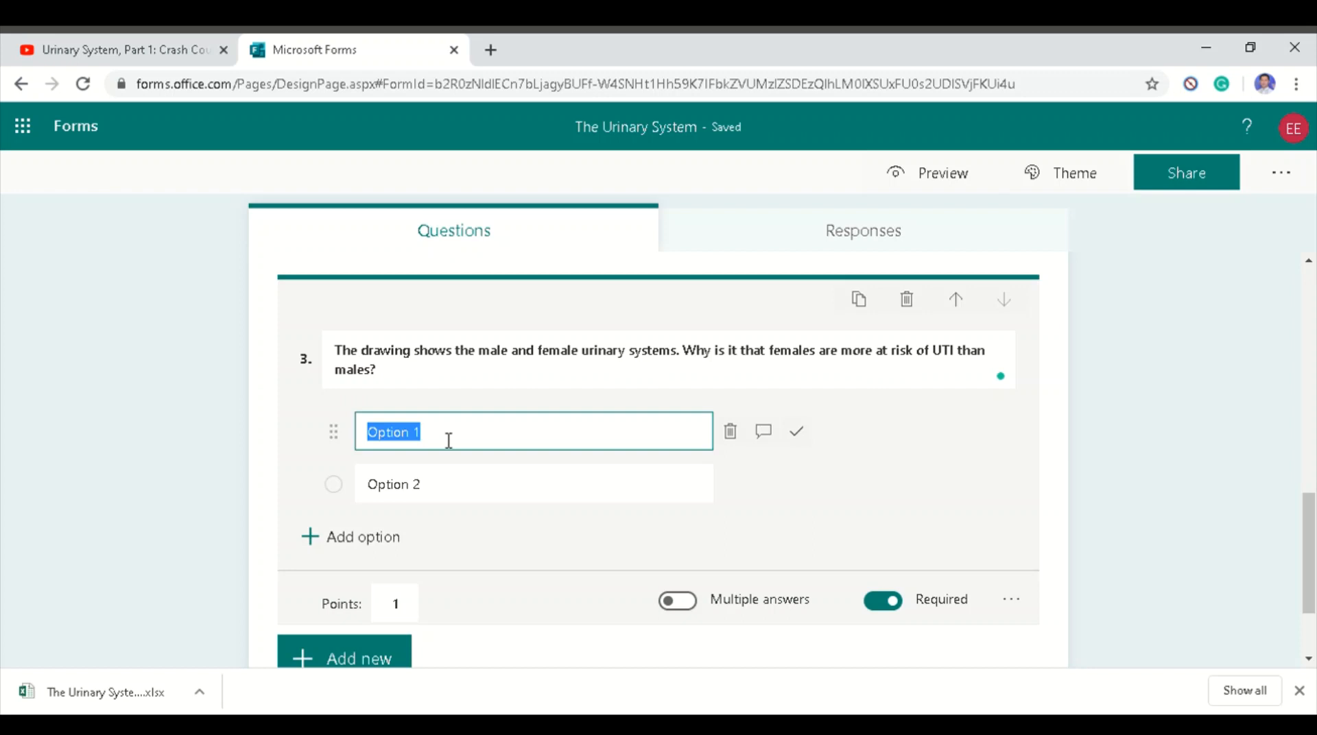
type("W")
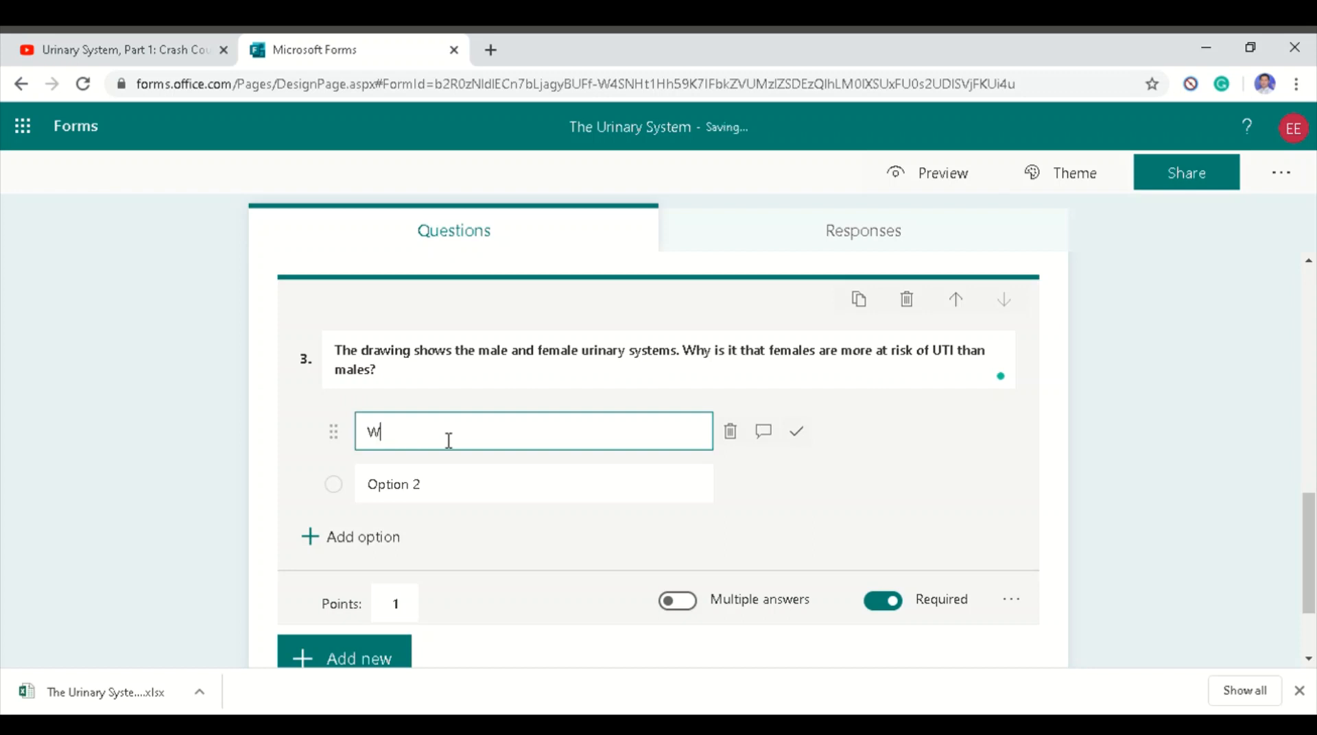
type("omen are not at a greater risk")
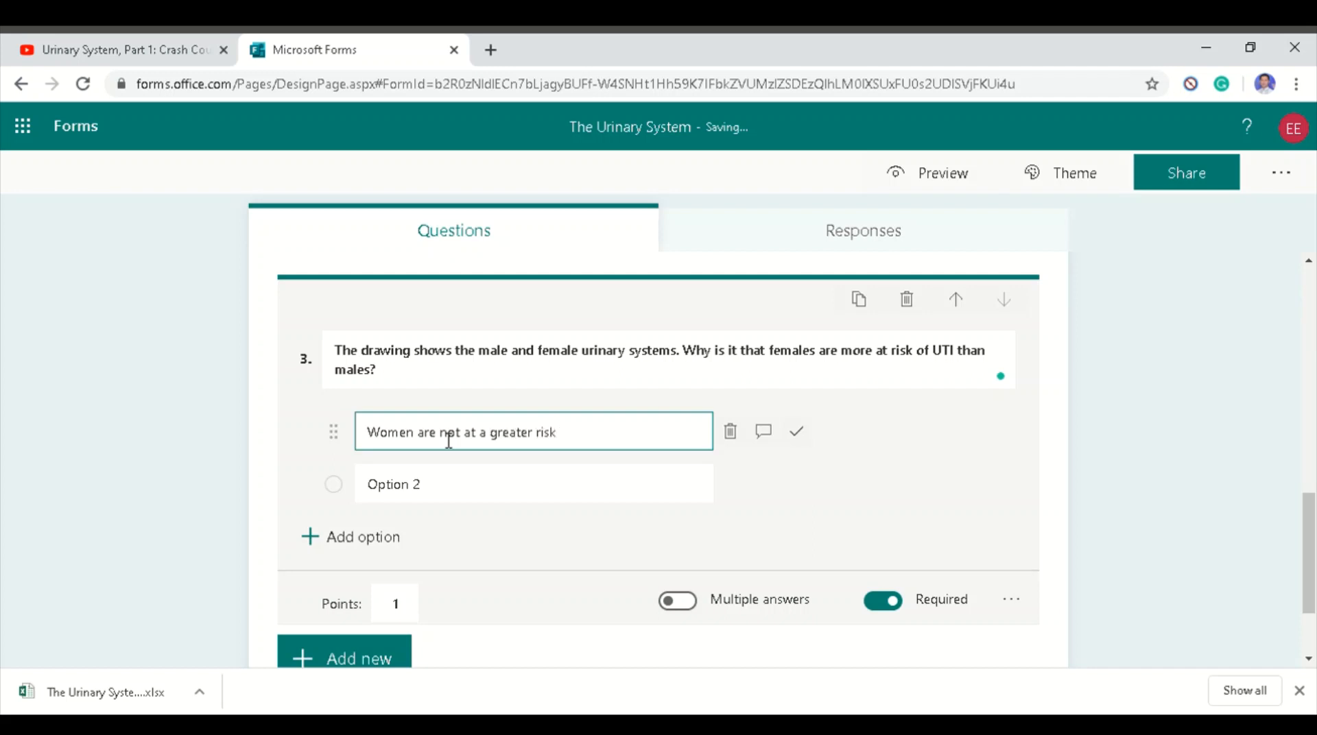
type(" to contract u")
key("BackSpace")
type("a urinary ")
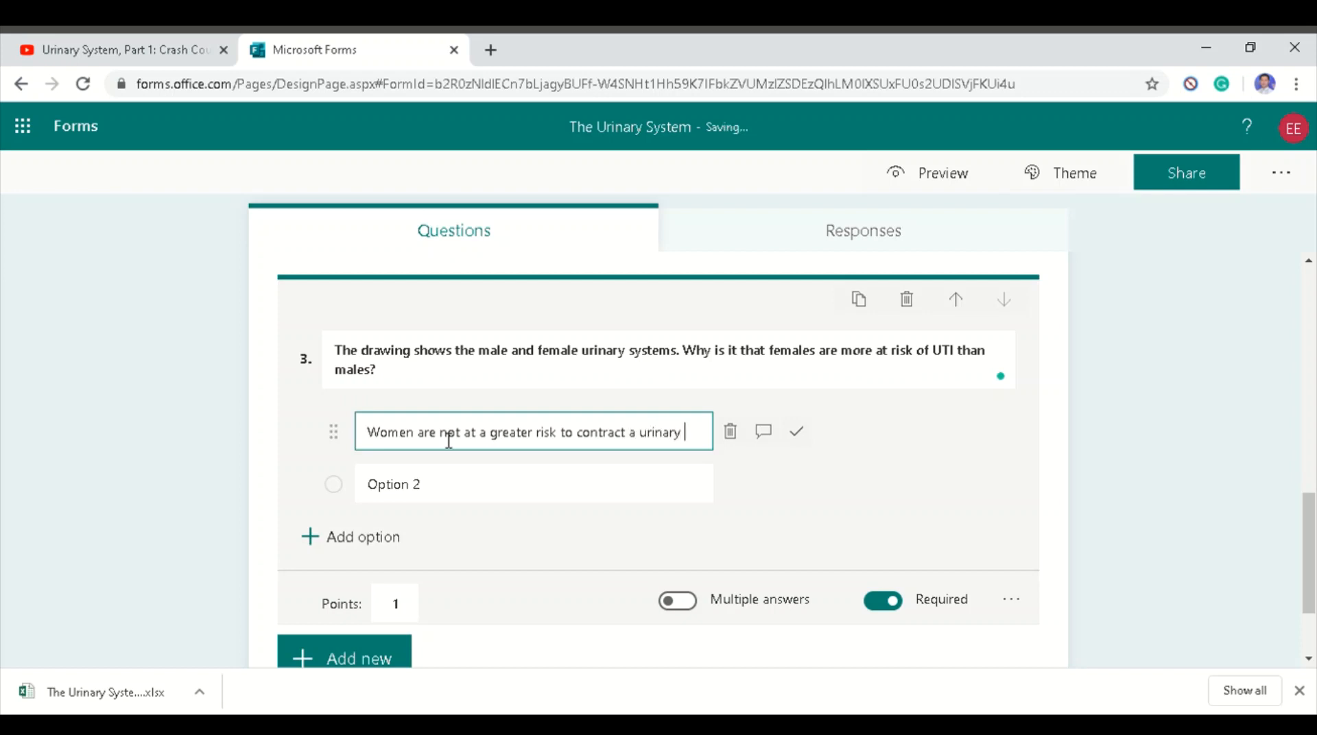
type("infection,")
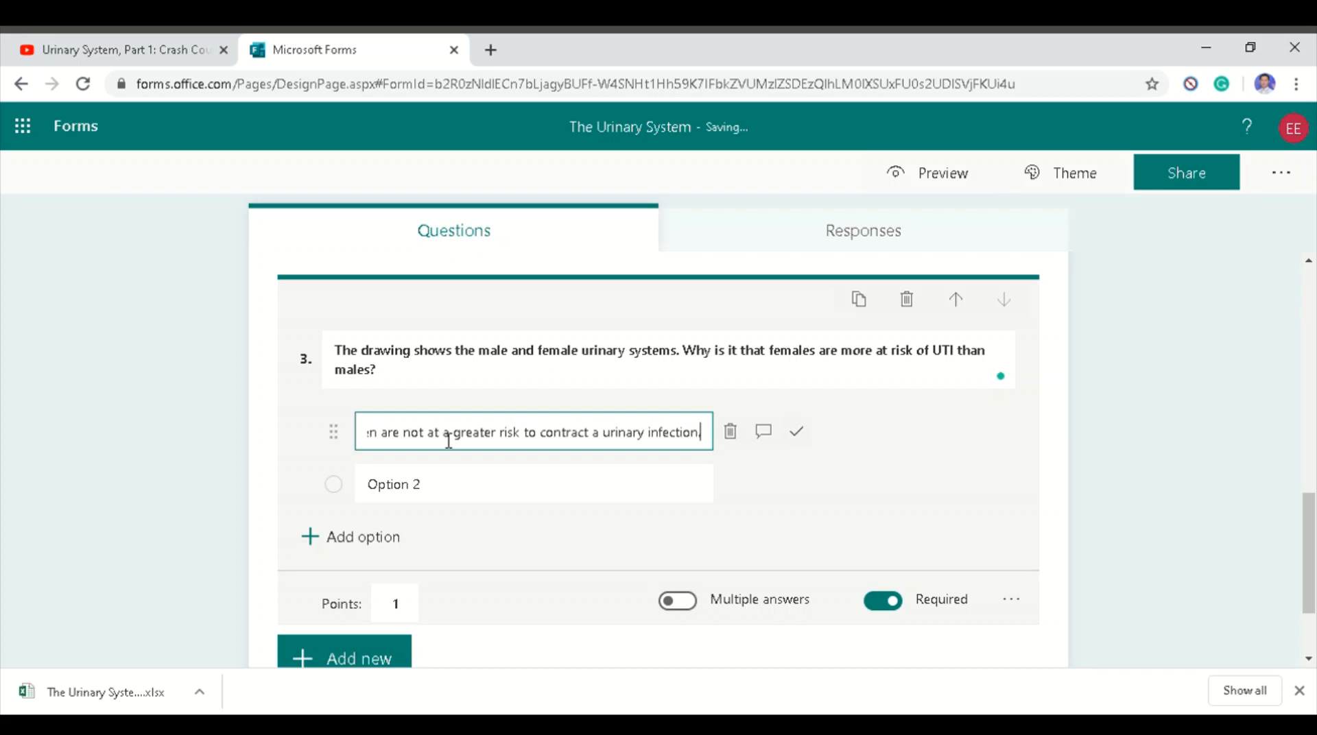
Set the second answer option of question 3 to "Women have shorter urethra than males.".
key("Tab")
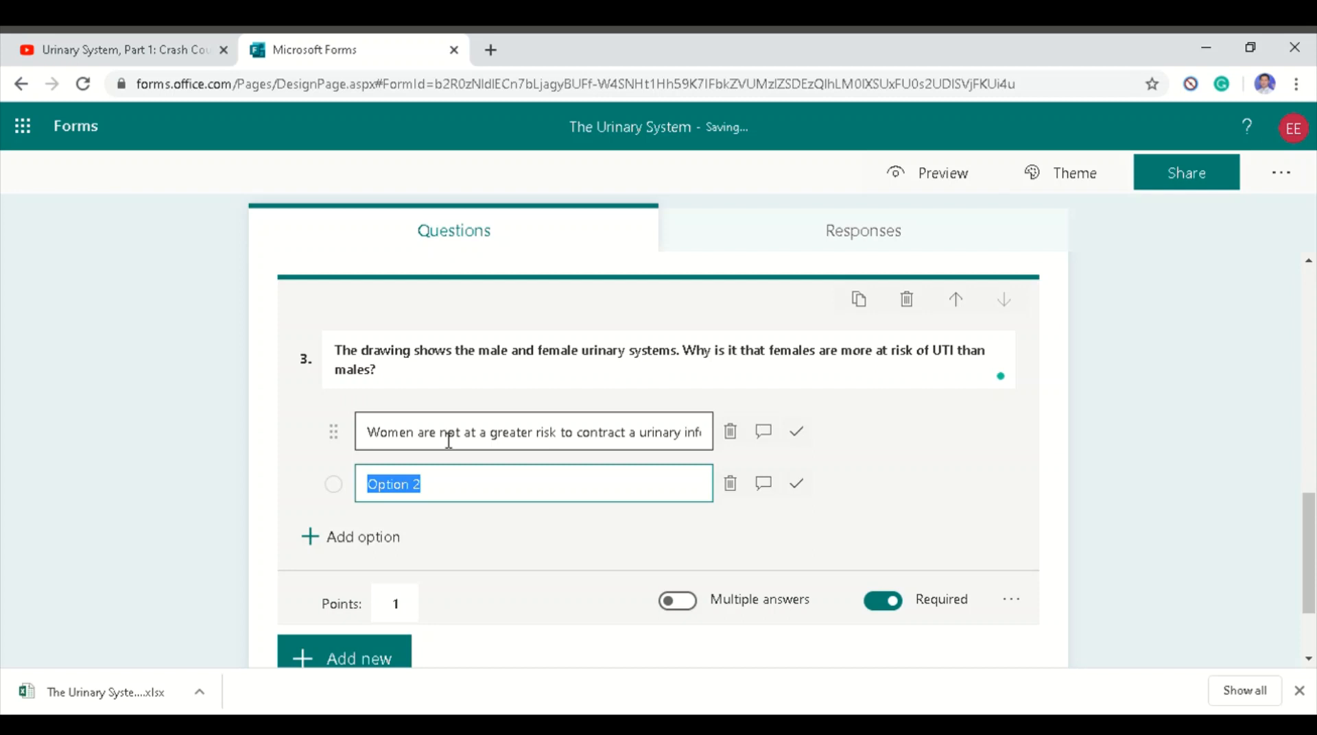
type("Wo")
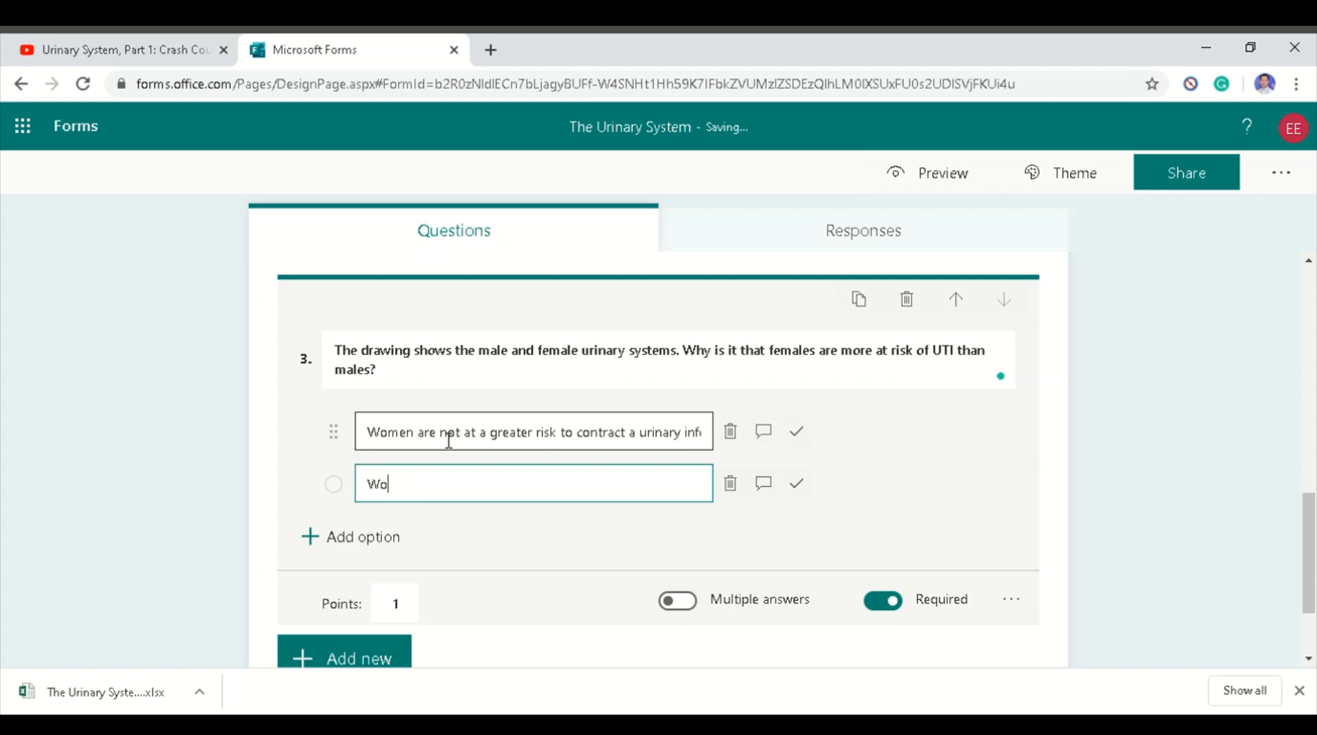
type("men have shoi")
key("BackSpace")
type("rter urethra ")
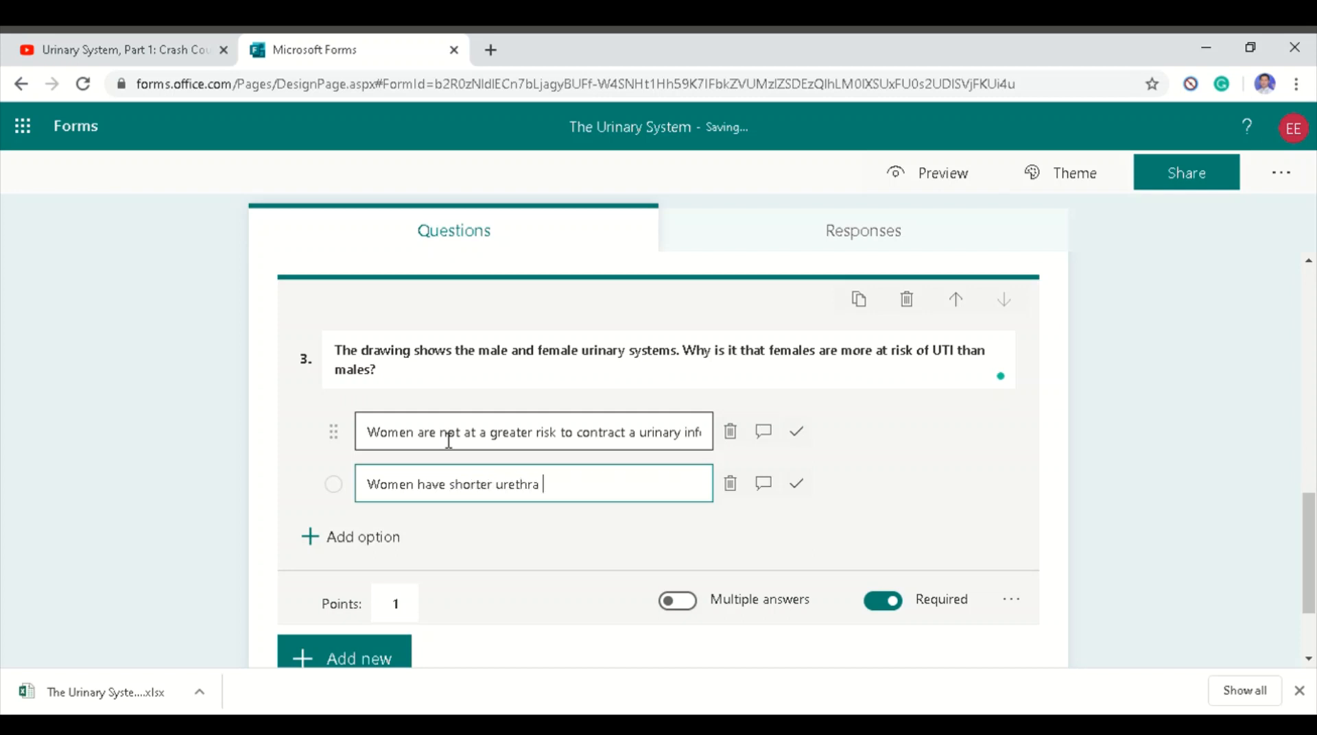
type("than males.")
Add "Male sperm kills bacteria." as the third answer option of question 3.
key("Return")
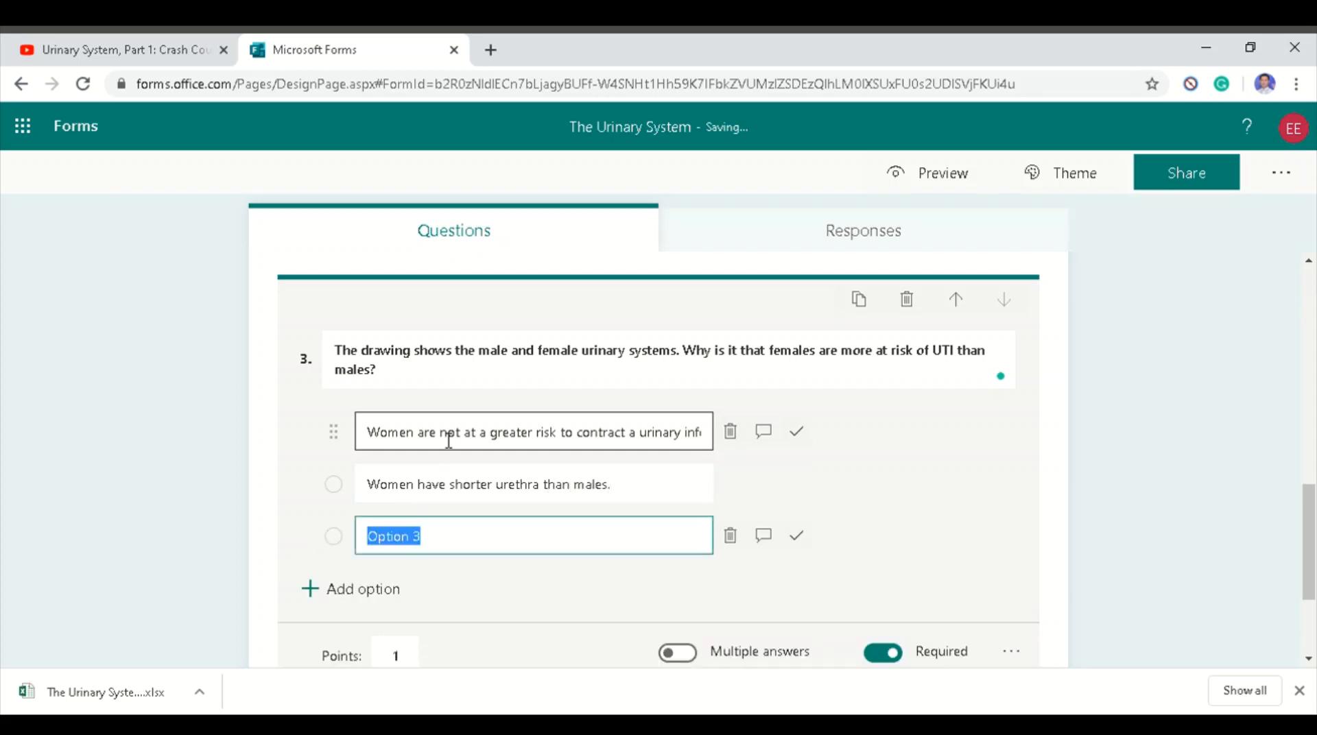
type("Male spe")
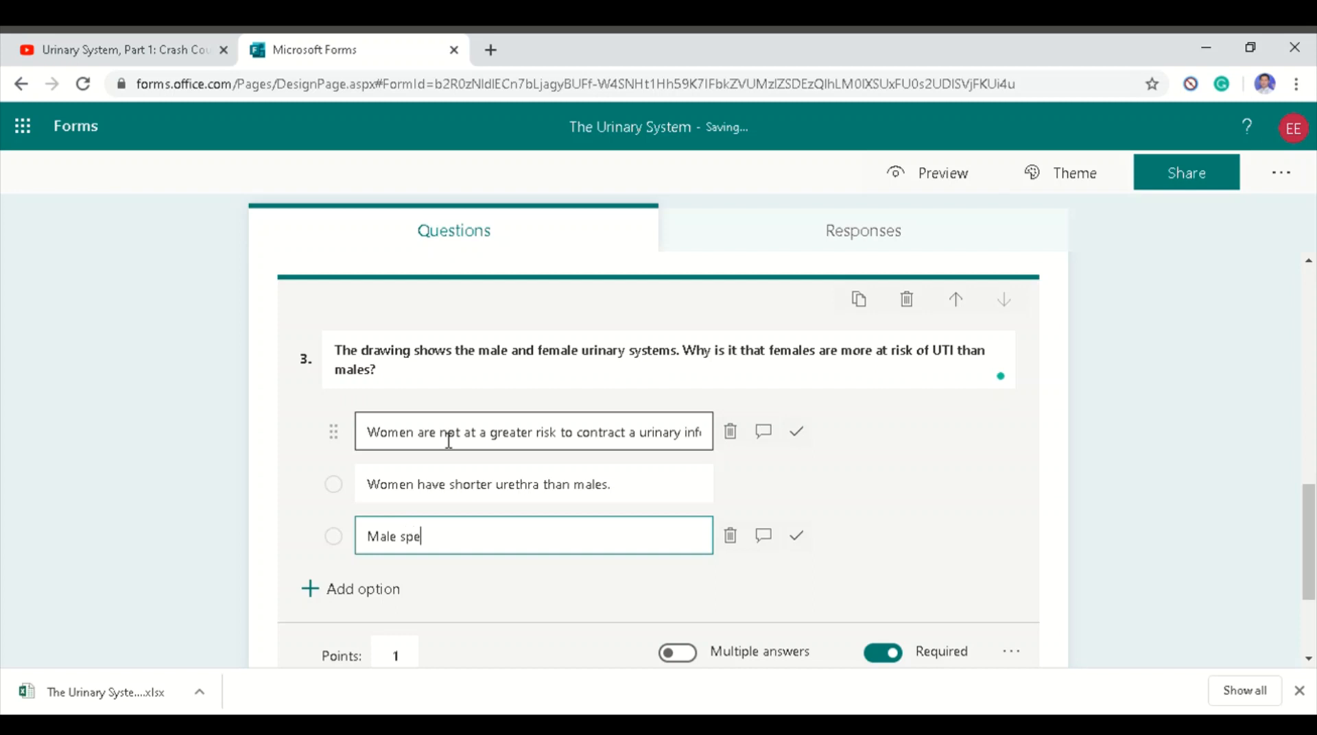
type("rm kills")
type(" bacter")
type("is")
type("a/")
key("BackSpace")
type(".")
Add "The male prostatic urethra prevents bacteria from entering the upper urinary system." as the fourth option, and mark the shorter urethra option correct.
key("Return")
type("Th")
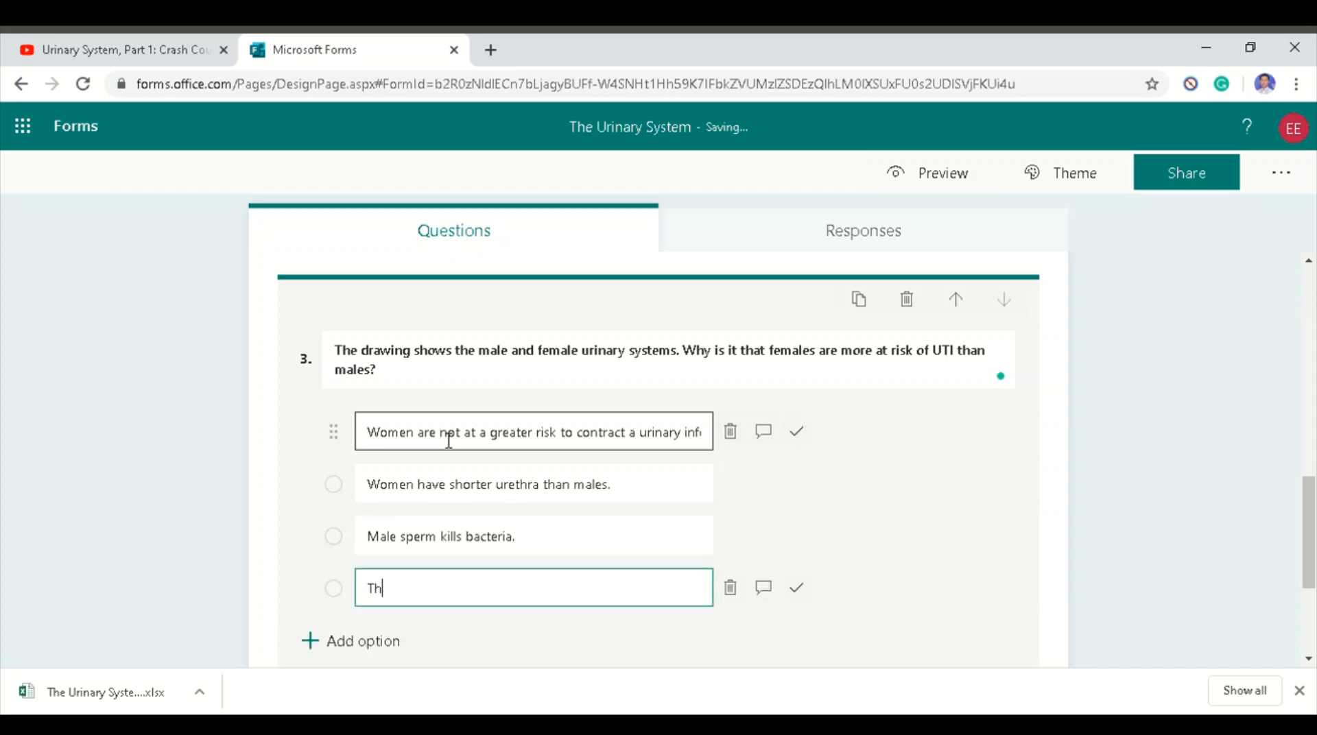
type("e male prostatic ure")
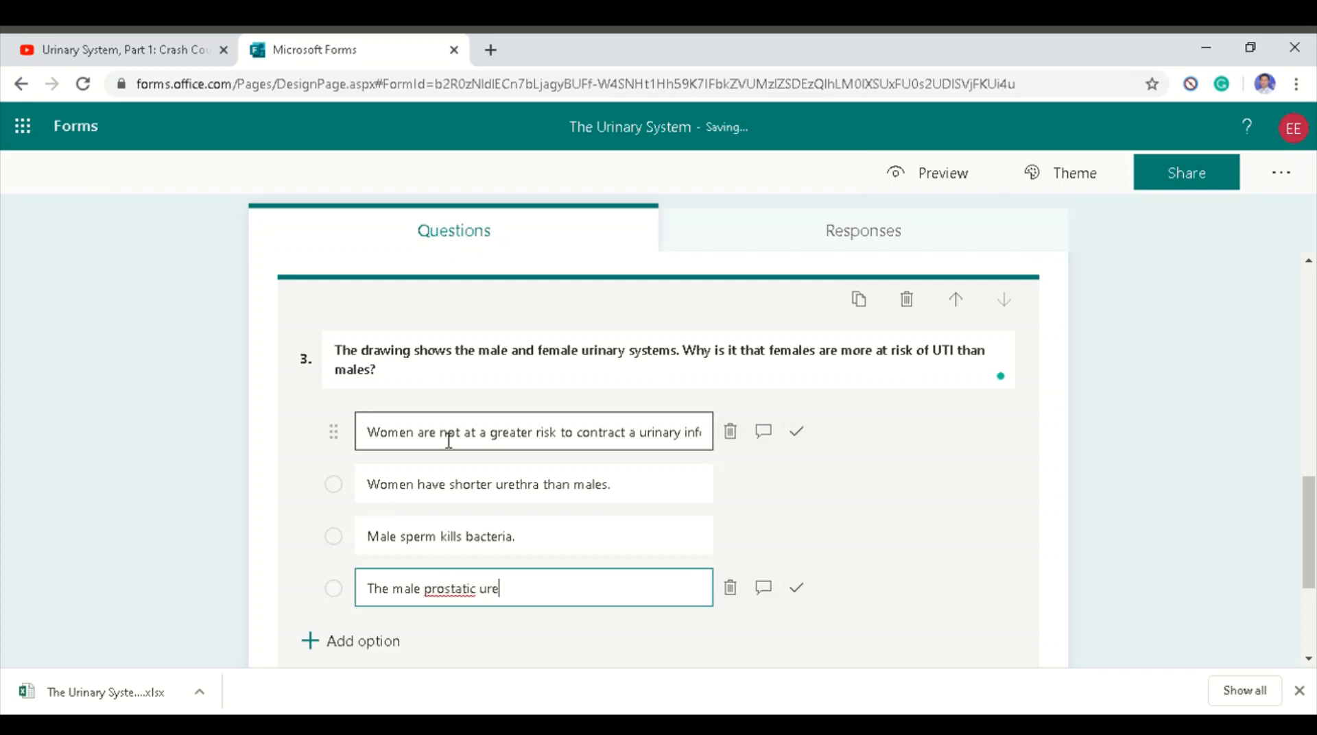
type("thra pre")
type("vents")
type(" c")
type("=bact")
key("BackSpace")
key("BackSpace")
key("BackSpace")
key("BackSpace")
key("BackSpace")
key("BackSpace")
type("bacteria")
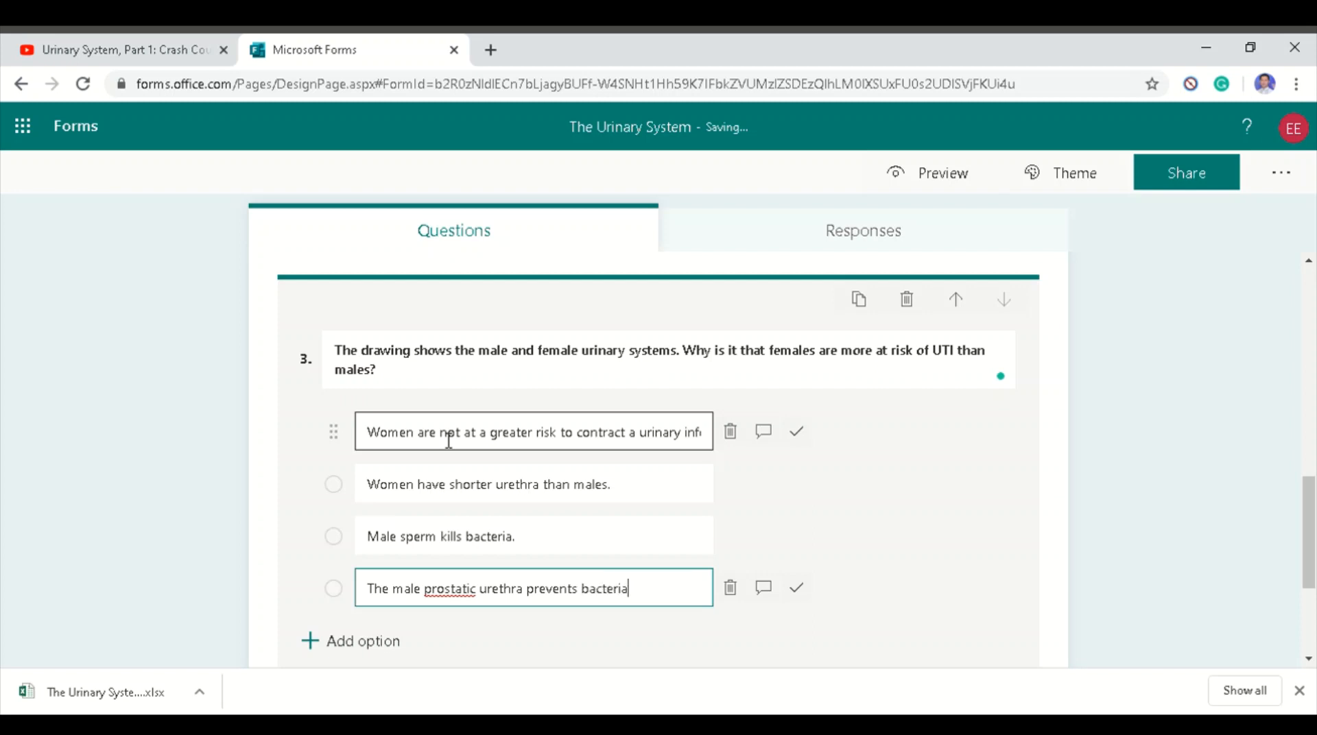
type(" from entering the upper urinary sy")
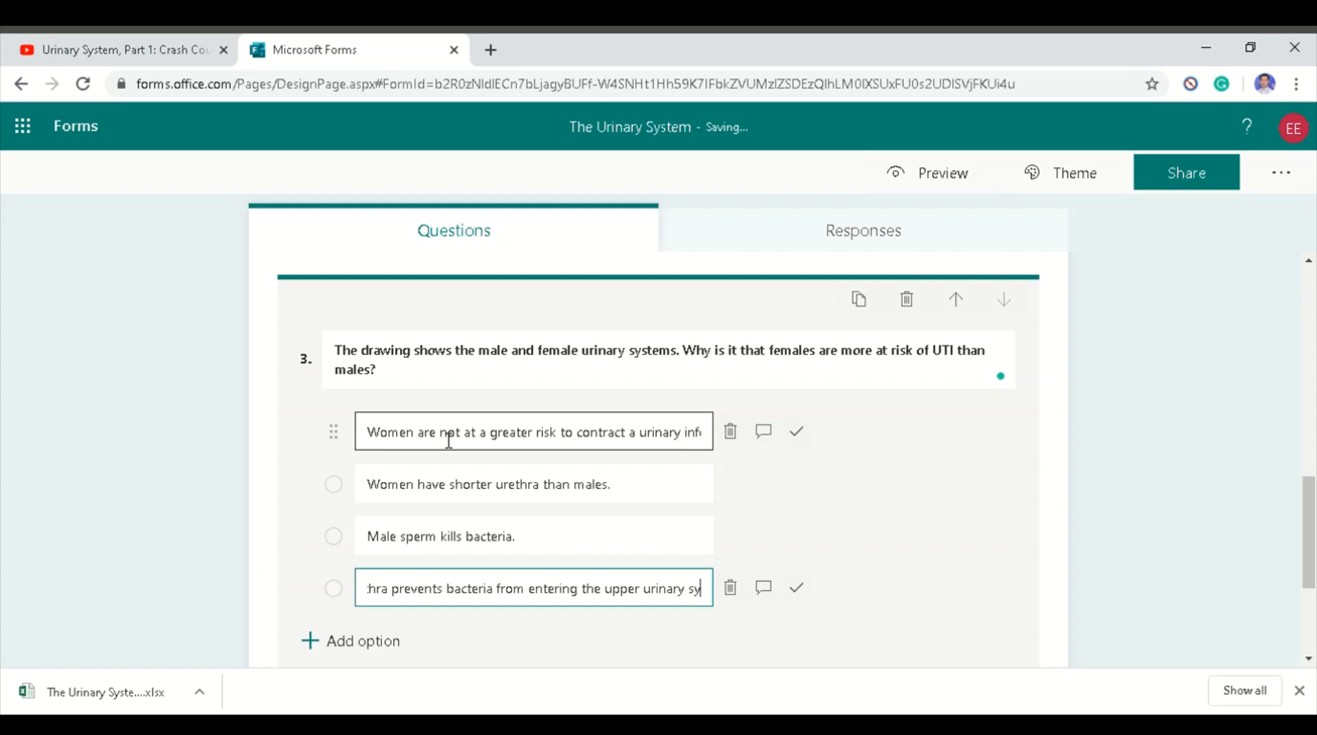
type("stem")
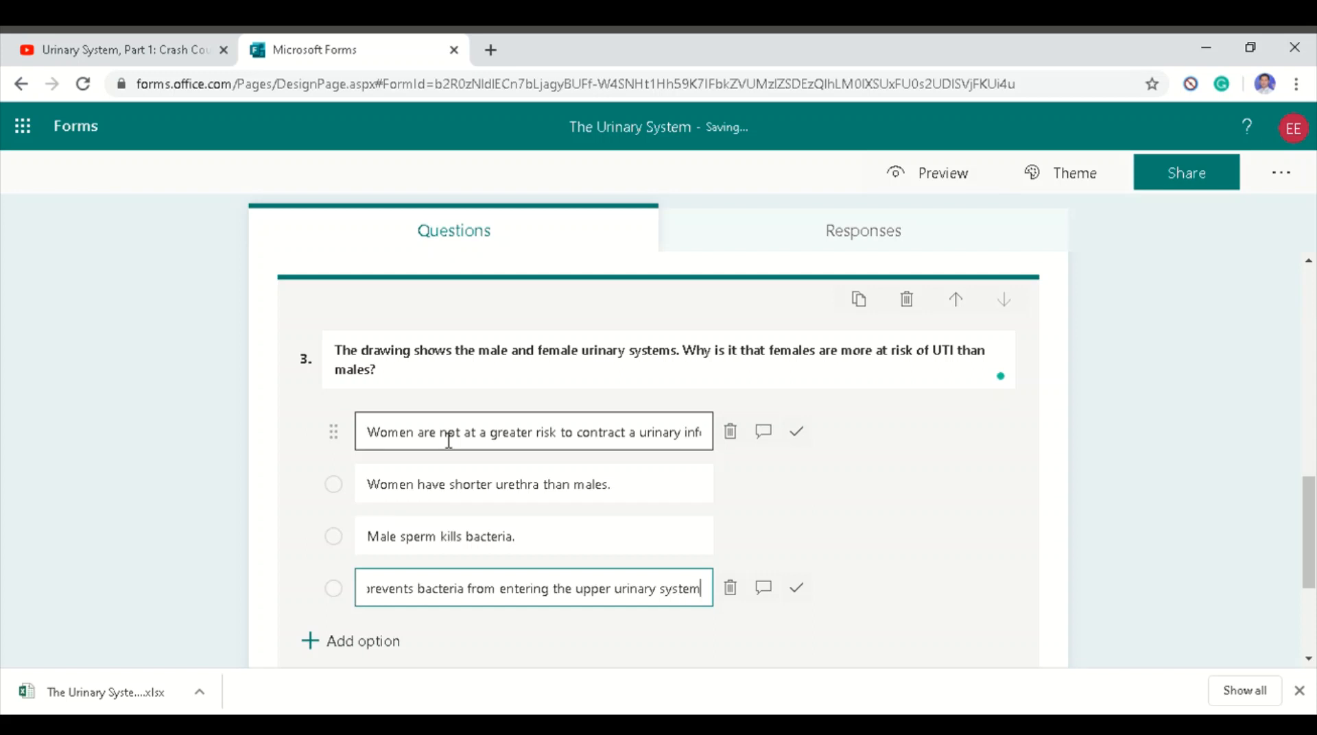
type(".")
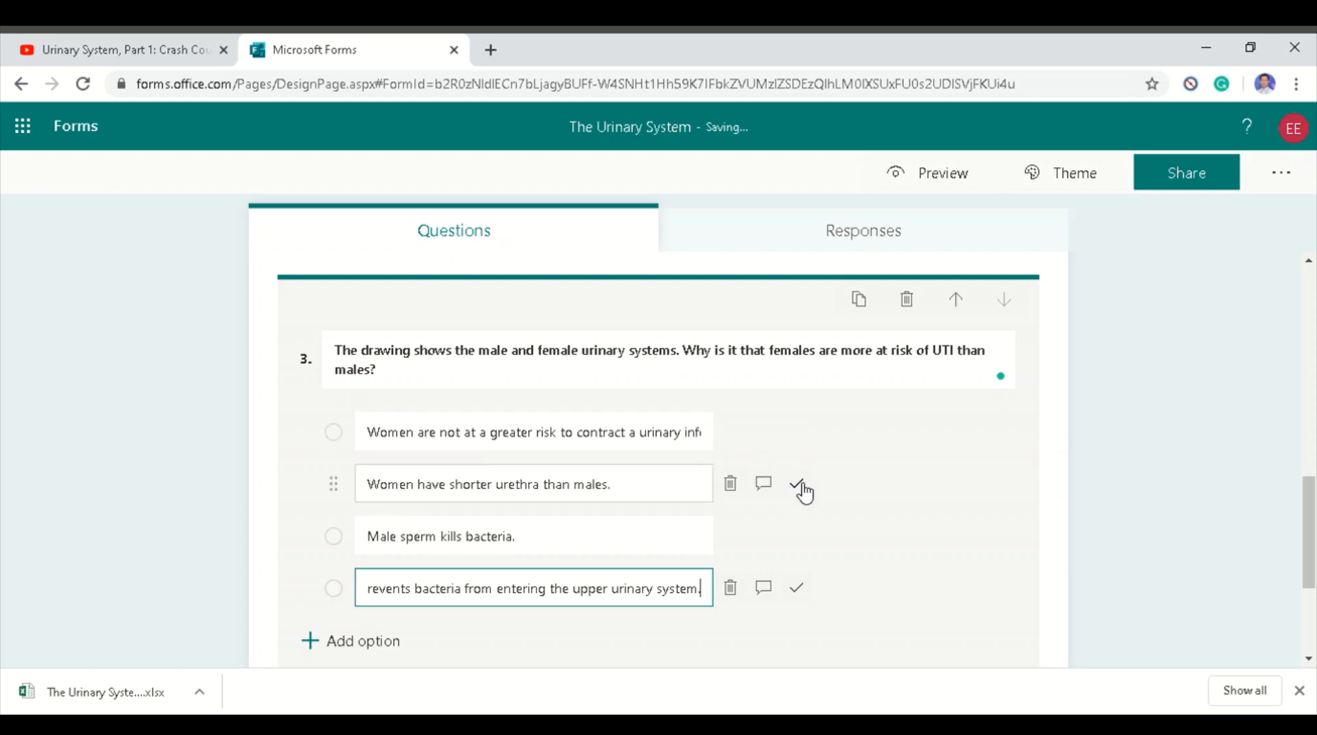
left_click(800, 487)
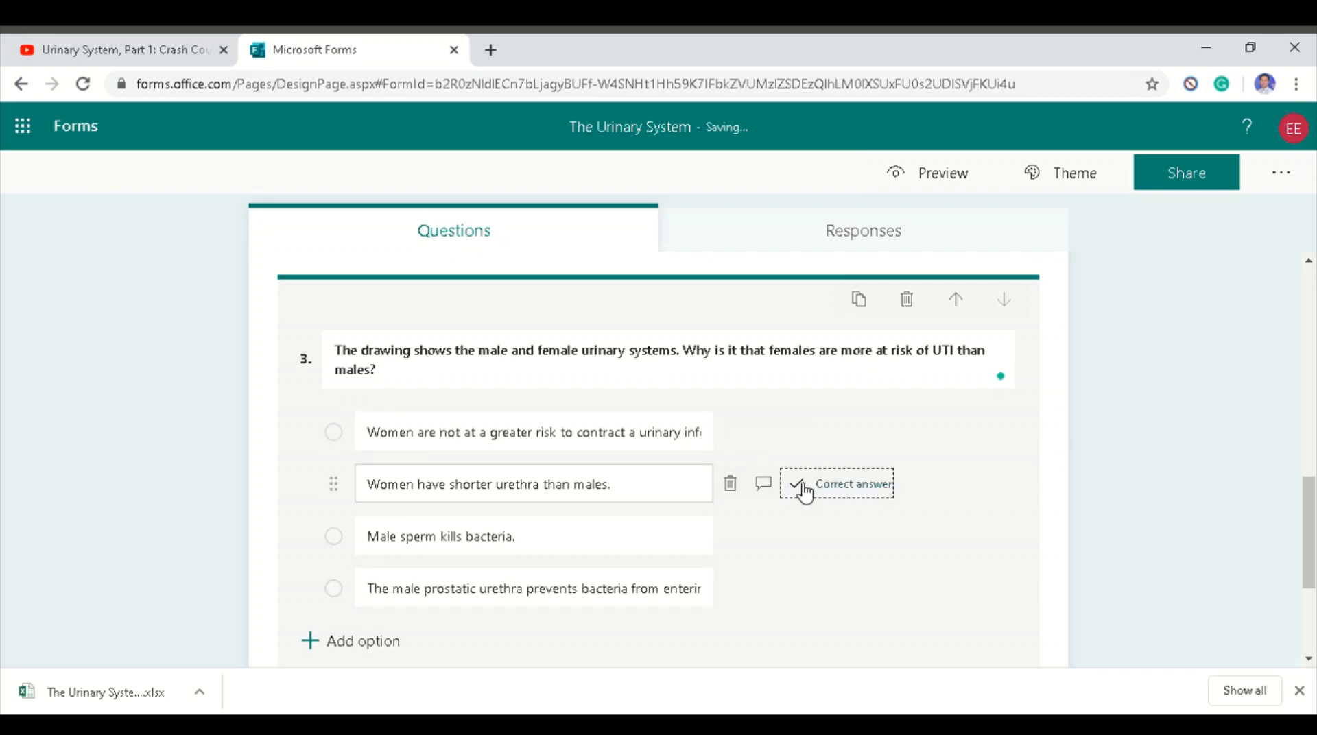
Upload the labelled drawing of the female and male urinary systems as the image for question 3.
mouse_move(1012, 349)
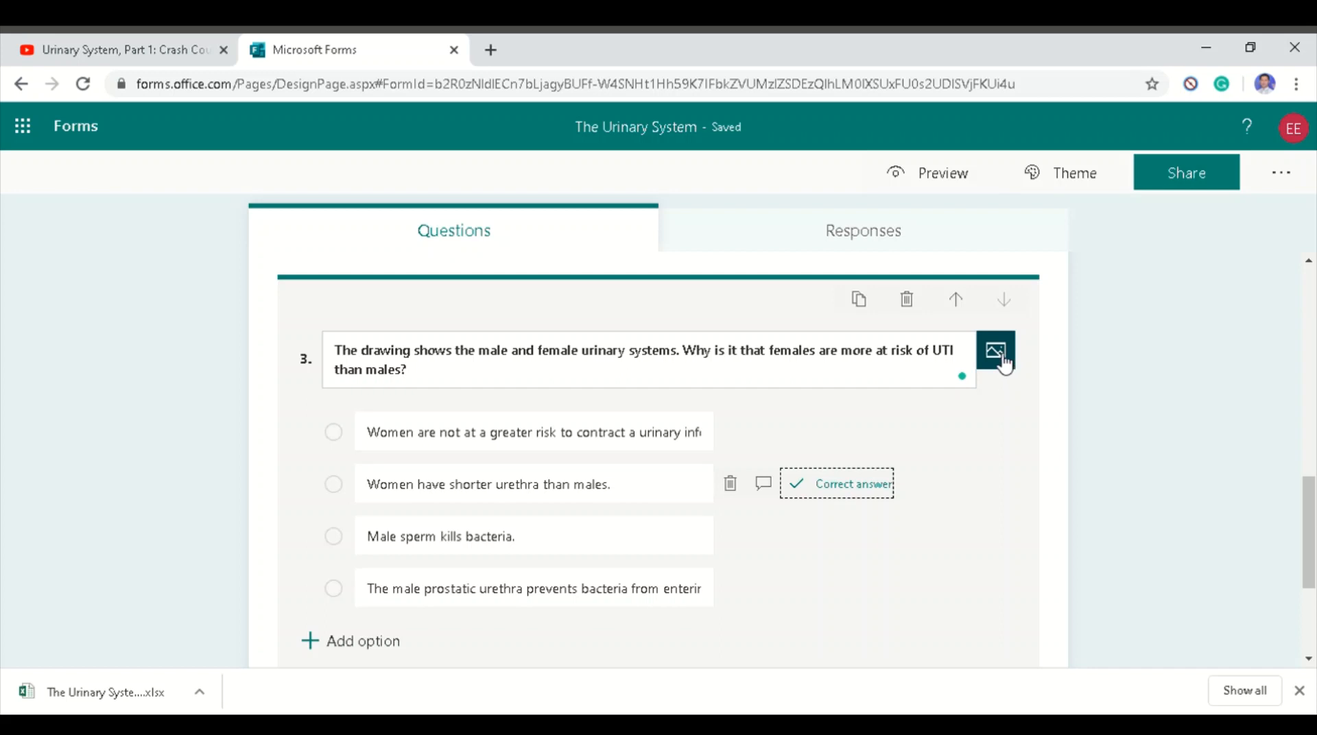
left_click(999, 353)
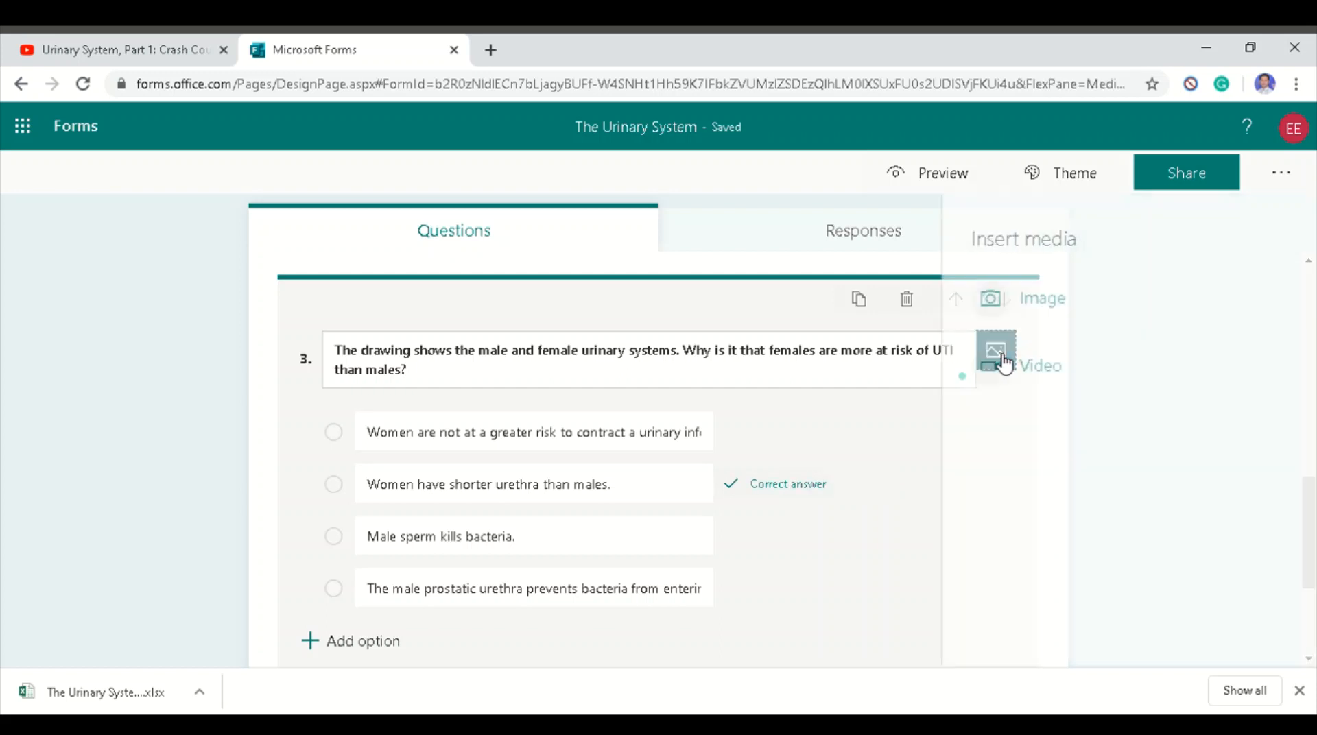
left_click(1059, 300)
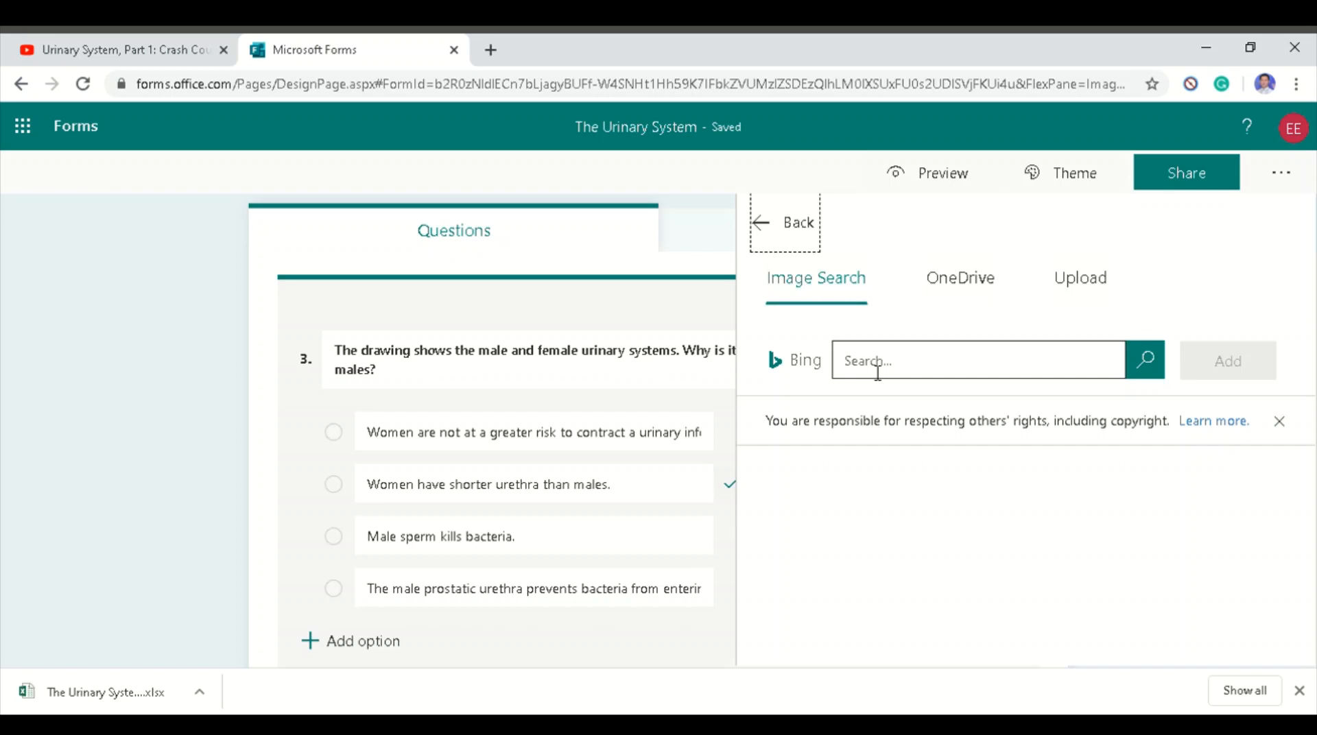
left_click(1080, 286)
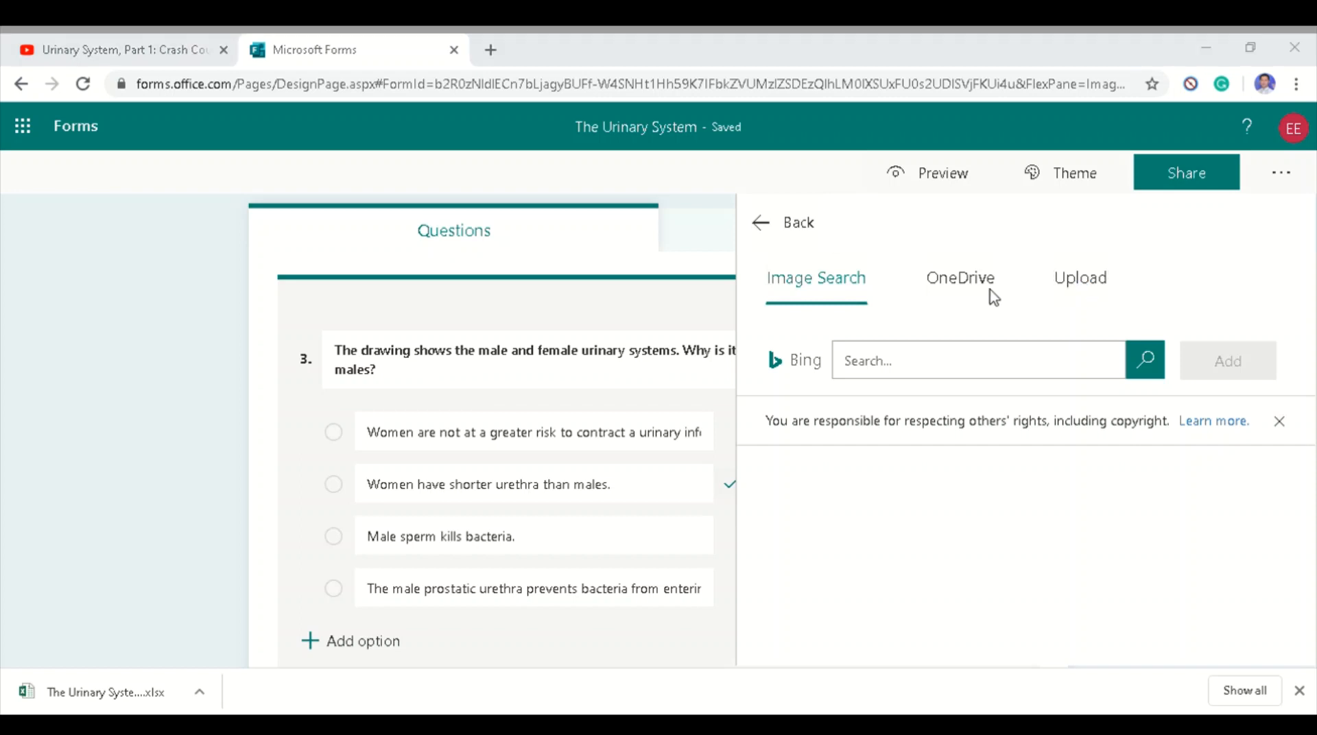
left_click(961, 564)
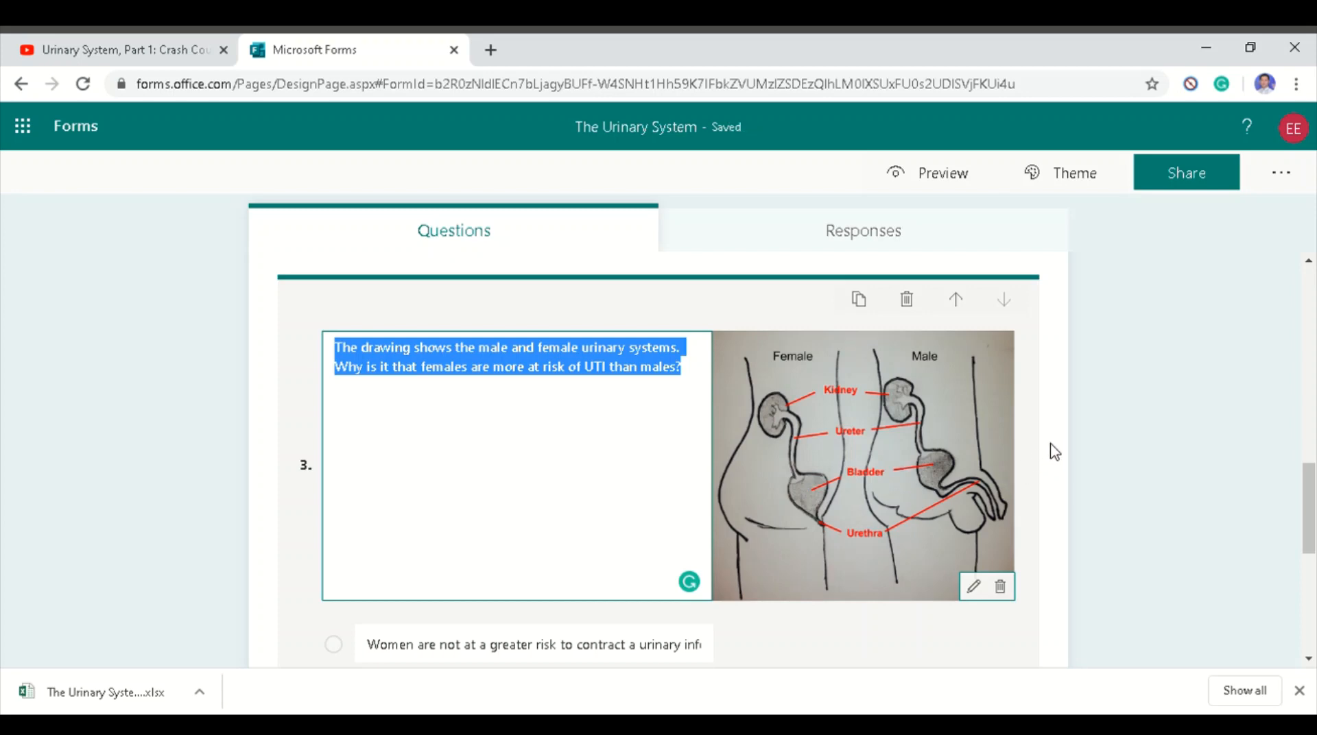
Add Choice question 4: "In which part of the urinary system is the urine stored until you are ready to pee?".
scroll(1054, 451, "down", 1)
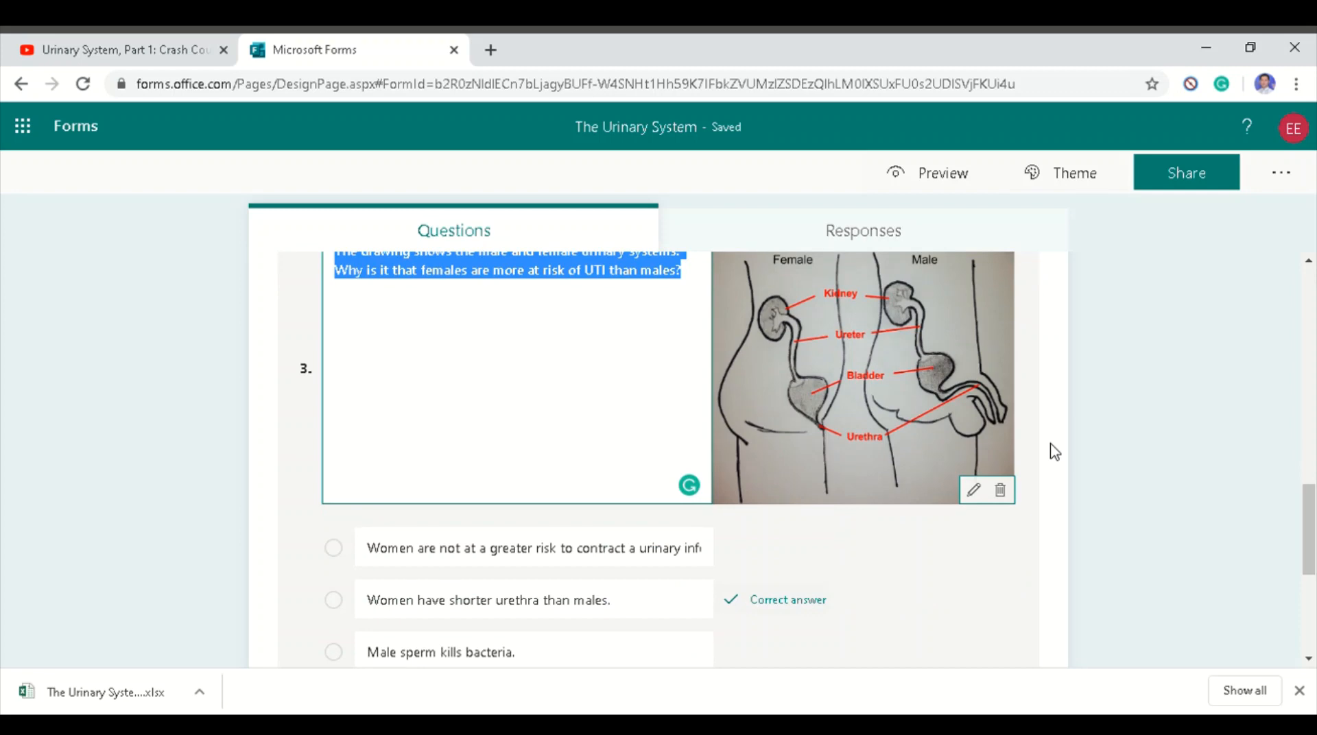
scroll(1054, 452, "down", 2)
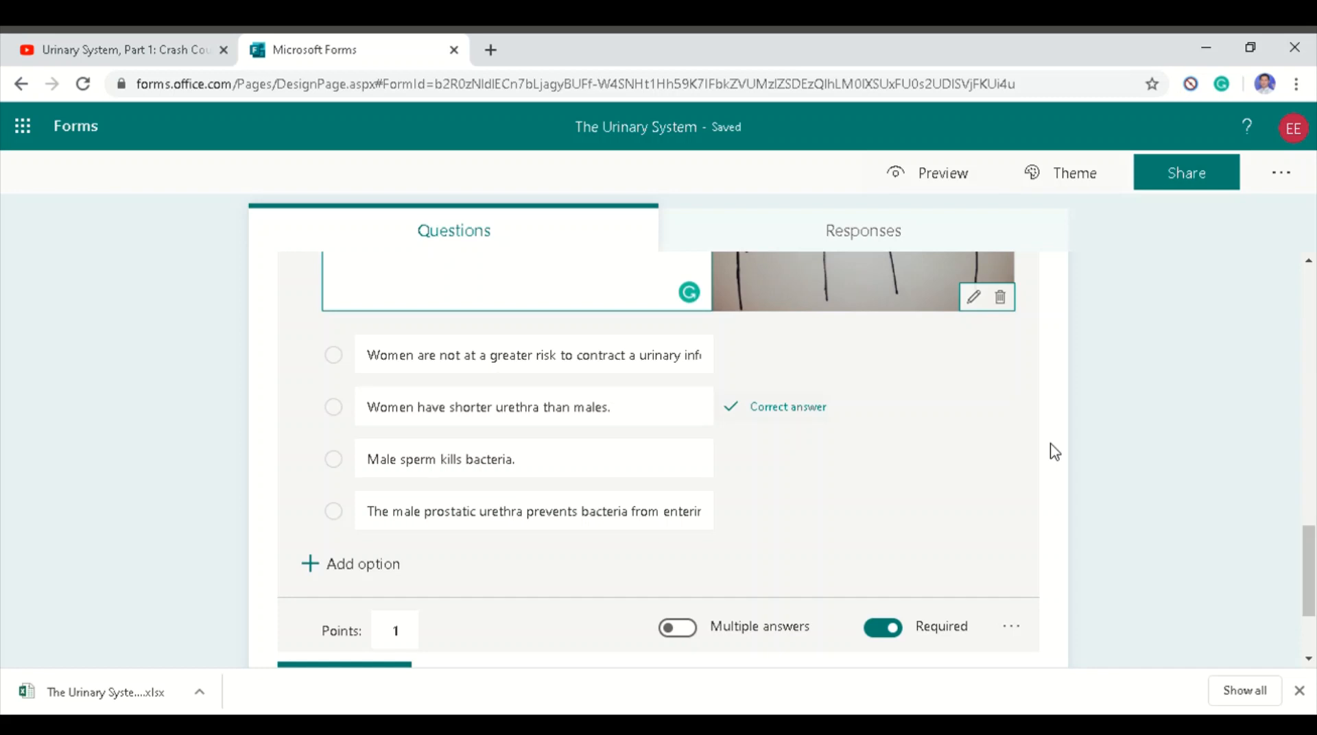
scroll(1053, 451, "down", 2)
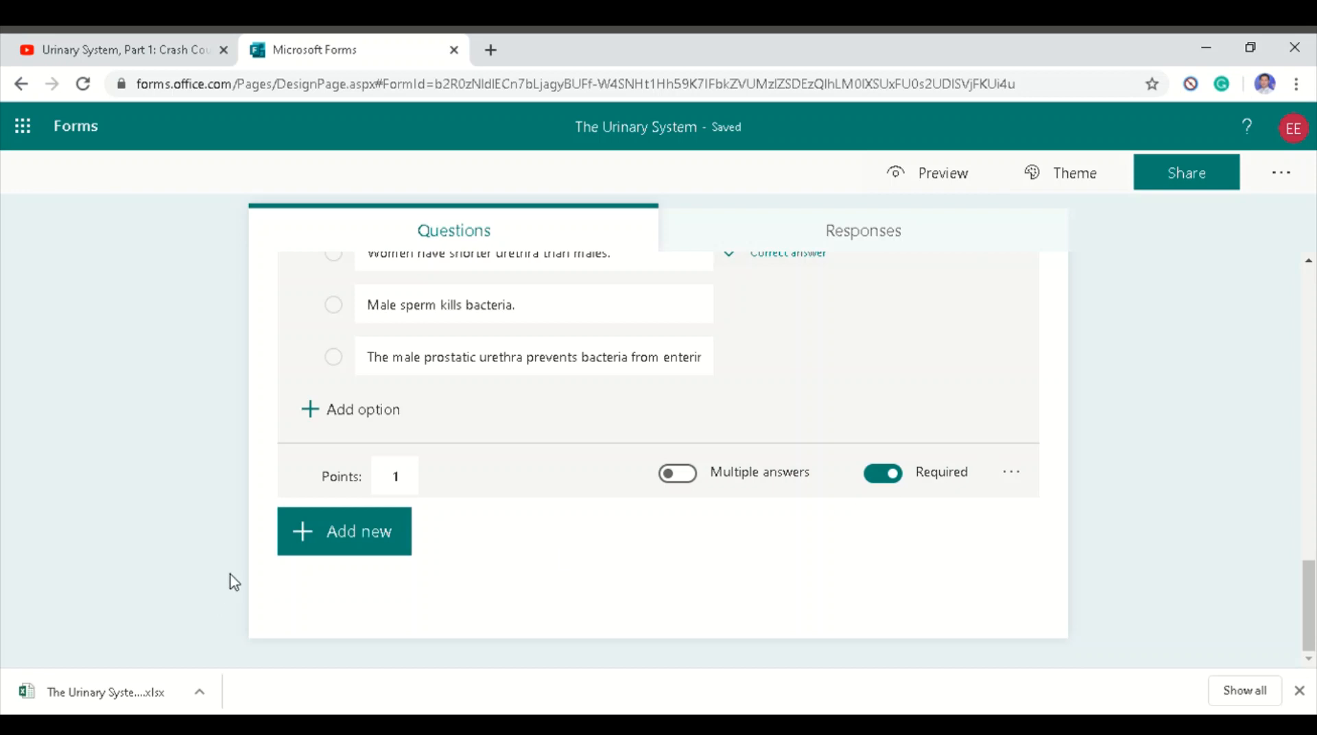
left_click(378, 533)
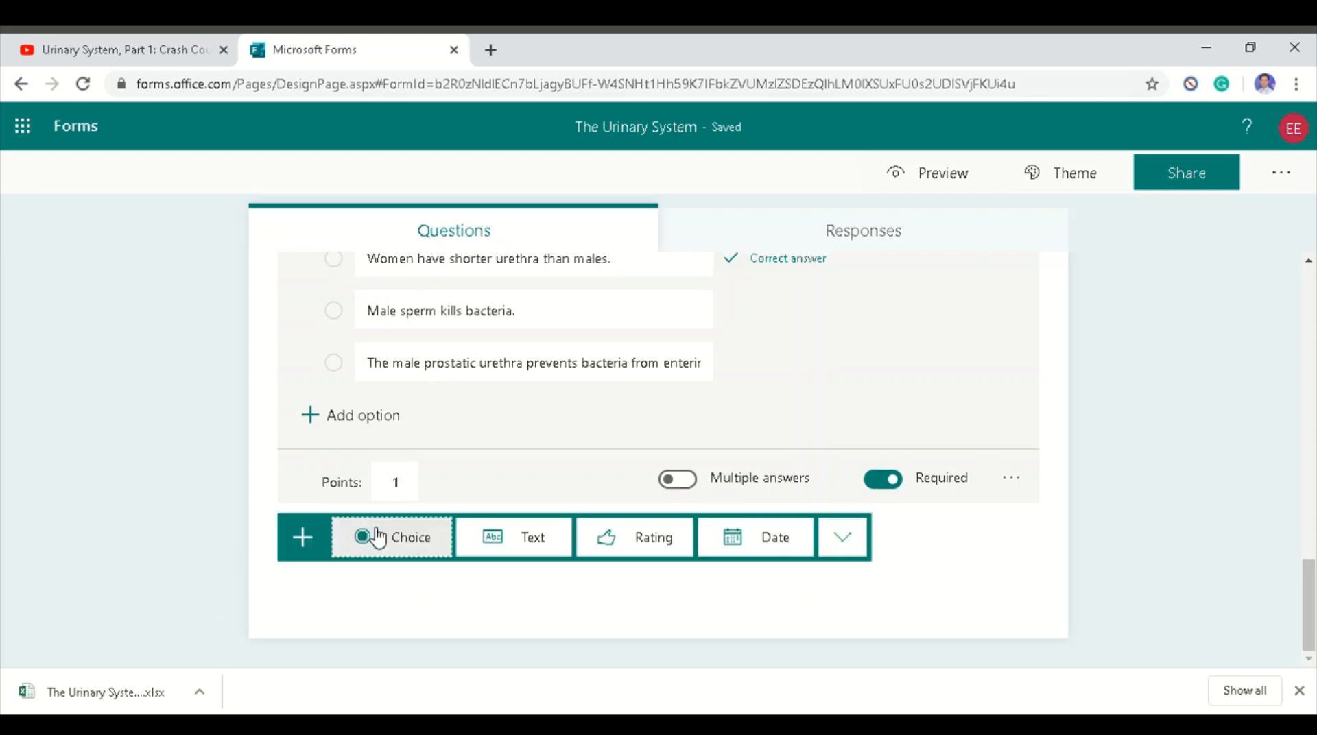
left_click(412, 547)
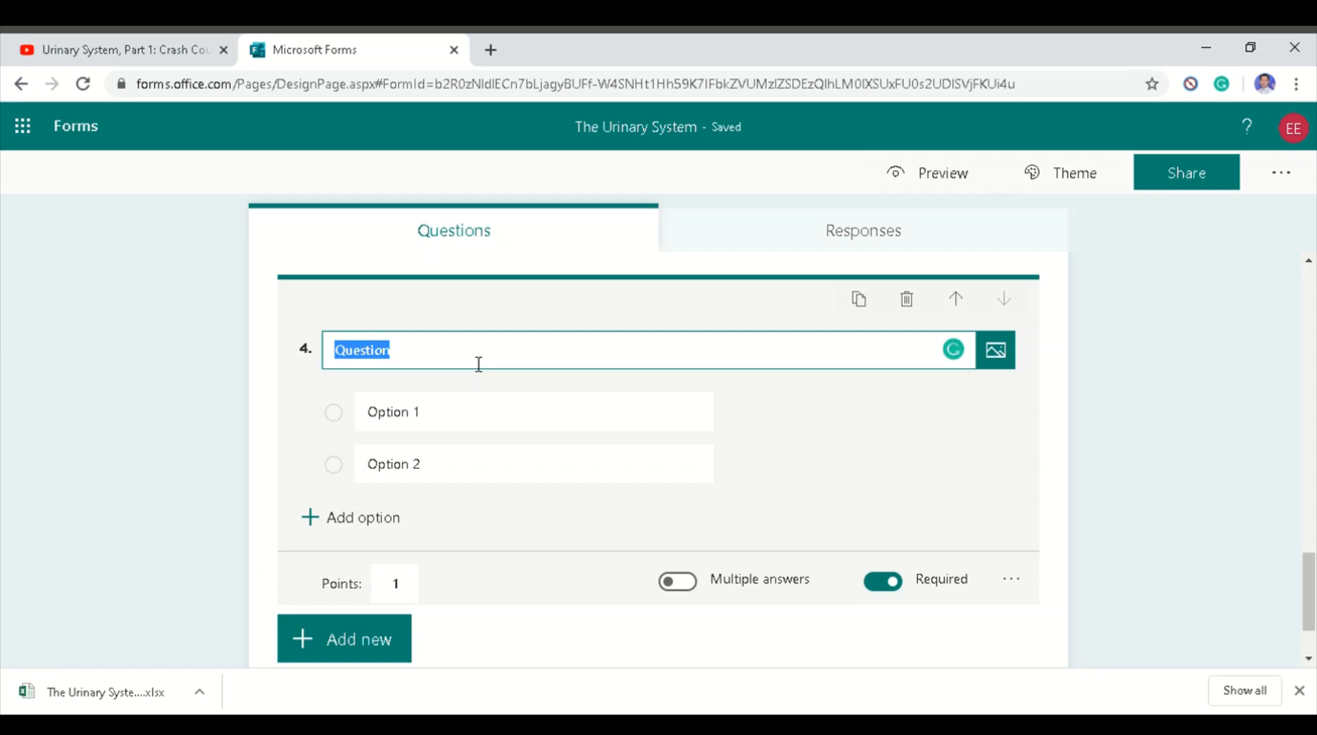
type("In which ")
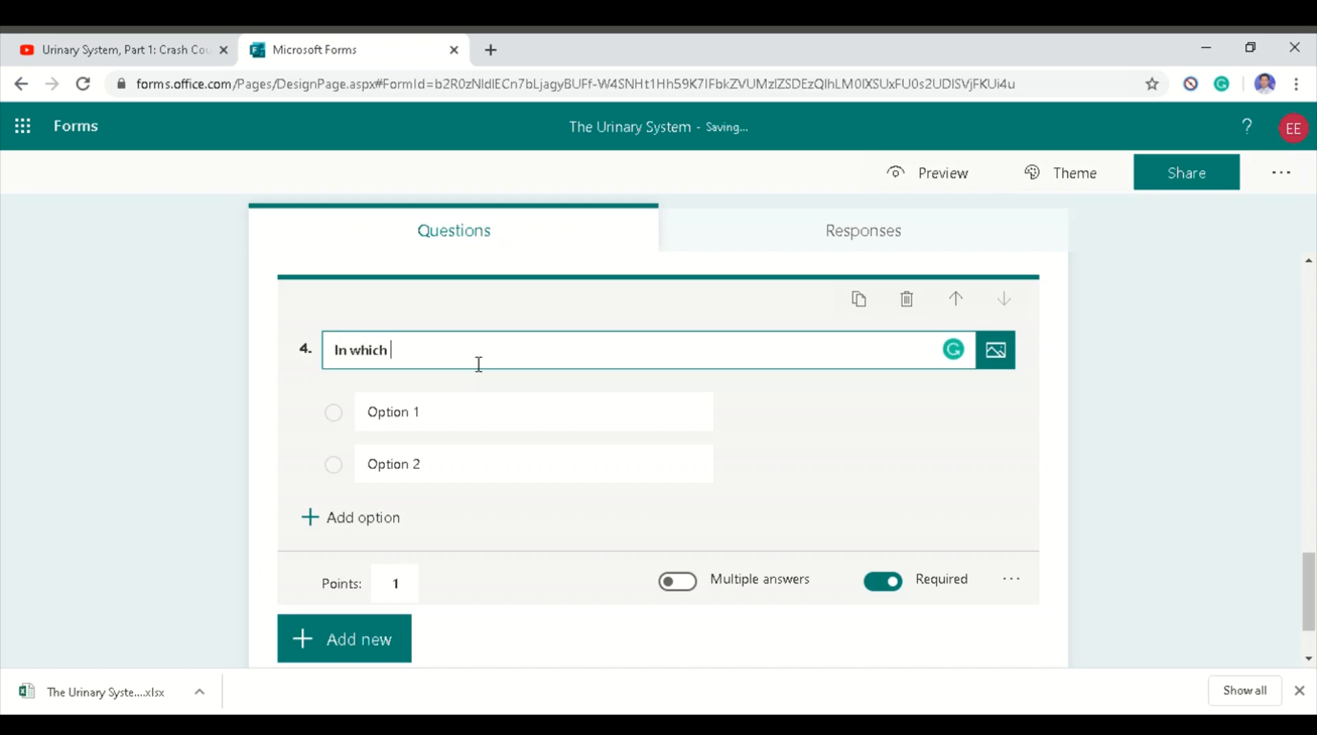
type("part of the urinary system is the ur")
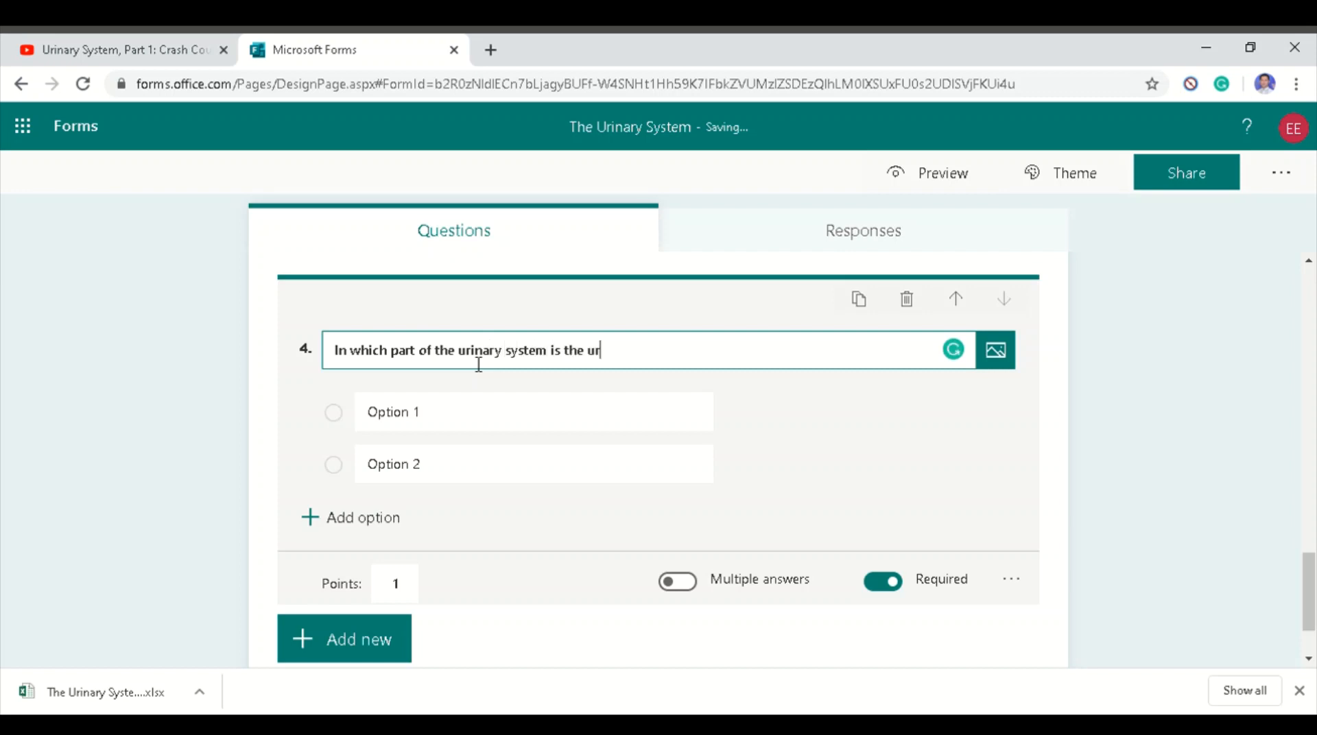
type("ine stored until you are ready to pee?")
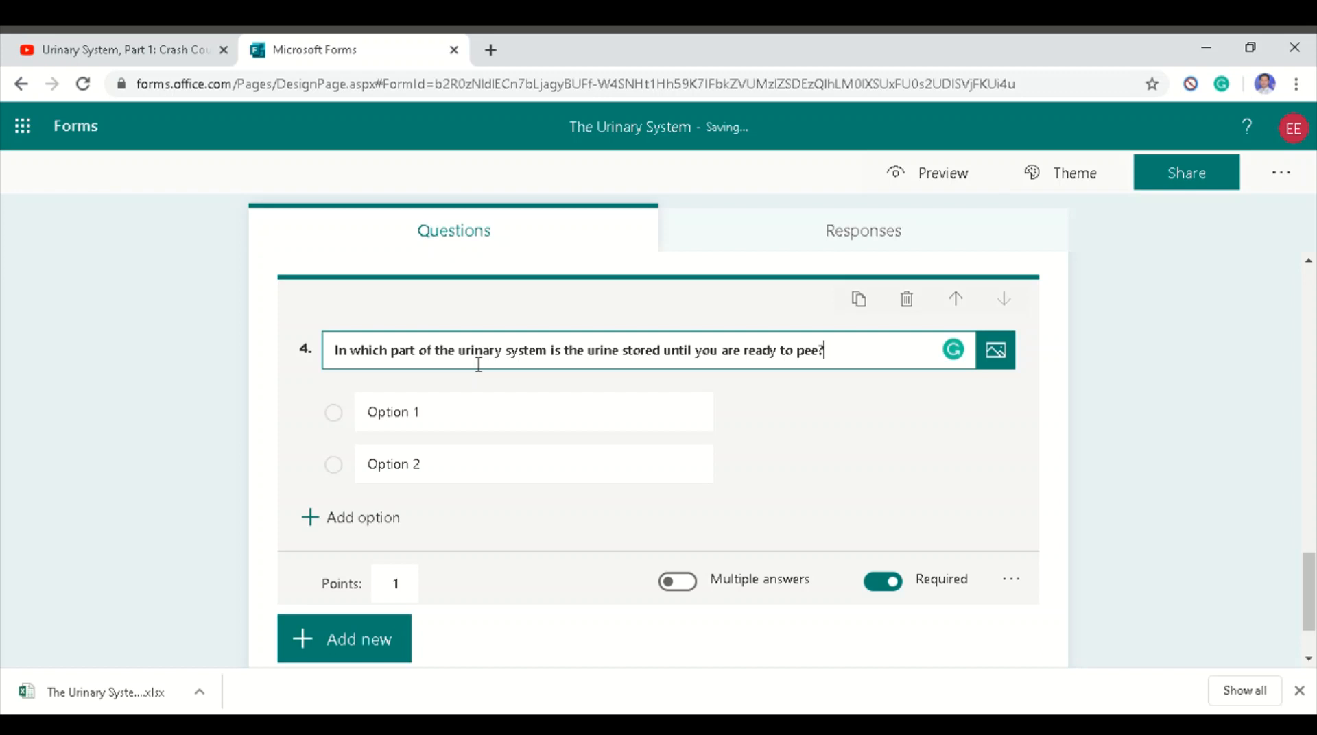
Enter "kidneys" and "bladder" as the first and second answer options of question 4.
left_click(479, 420)
type("lodn")
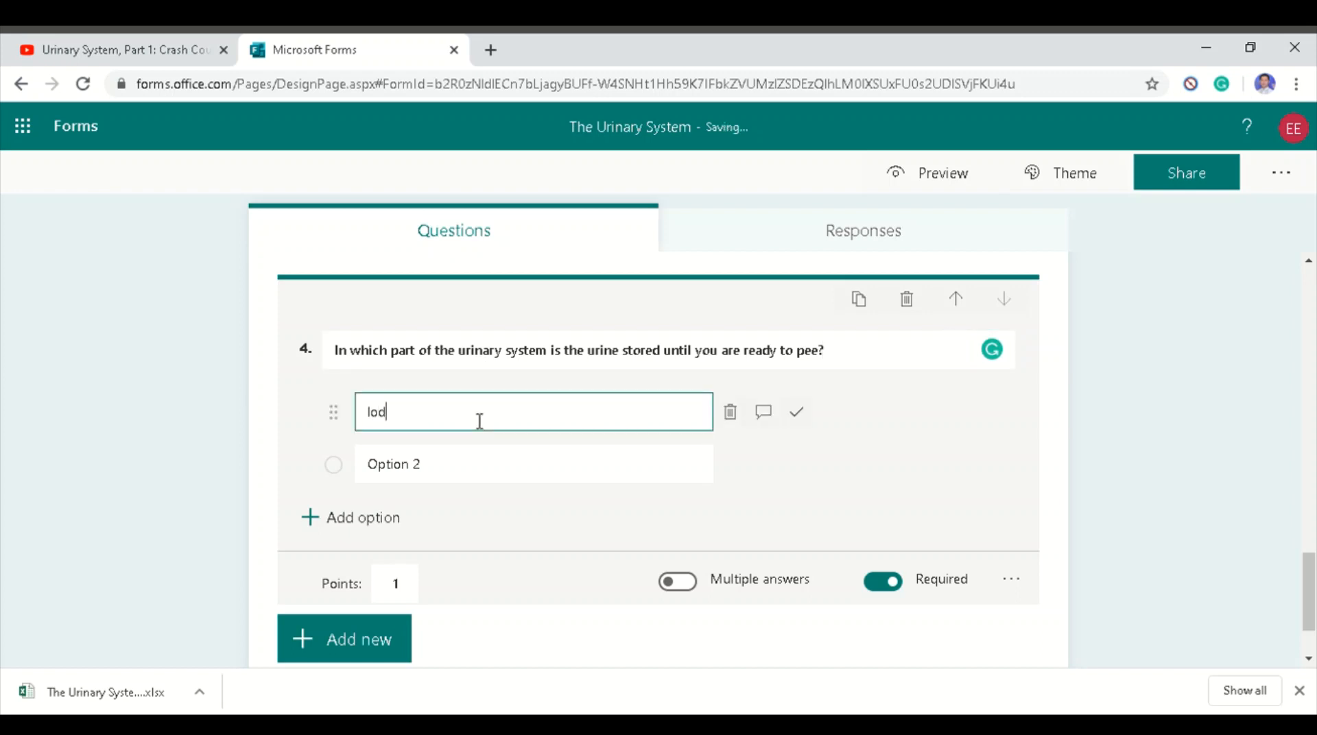
key("BackSpace")
key("BackSpace")
key("BackSpace")
key("BackSpace")
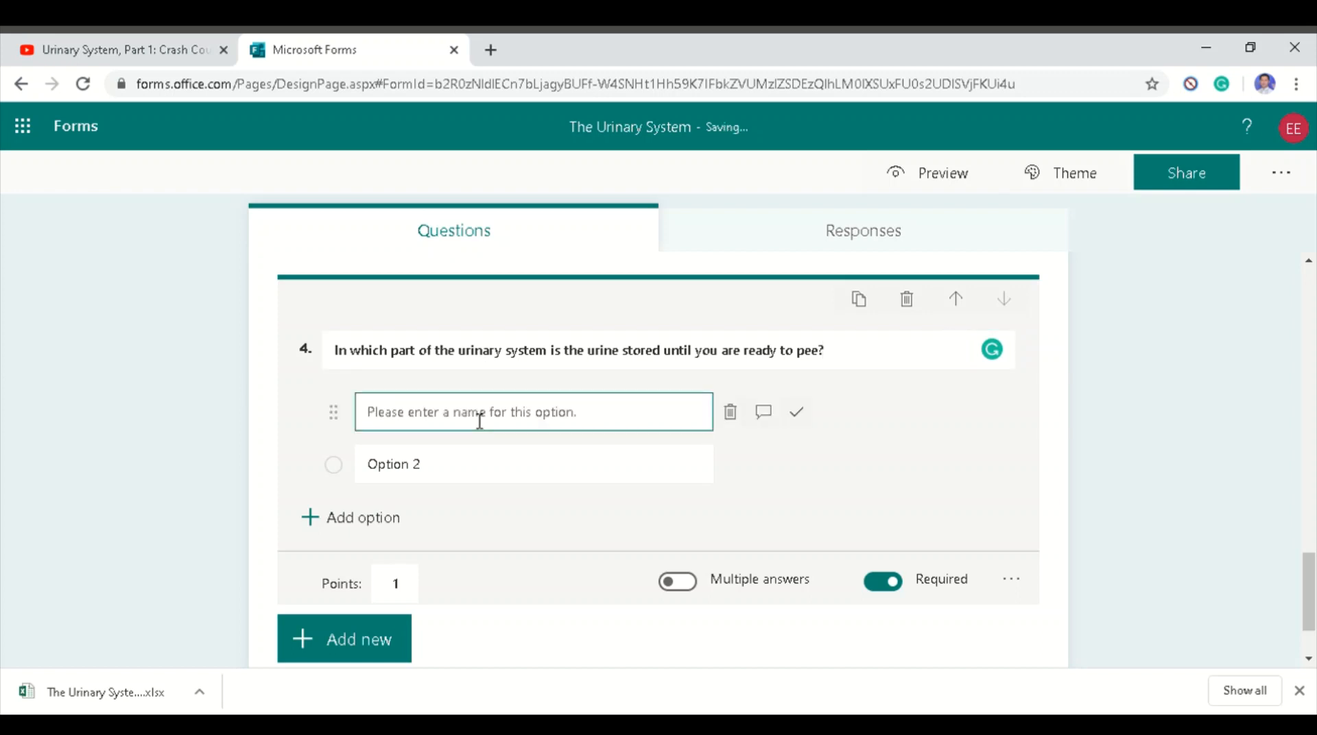
type("kidneys")
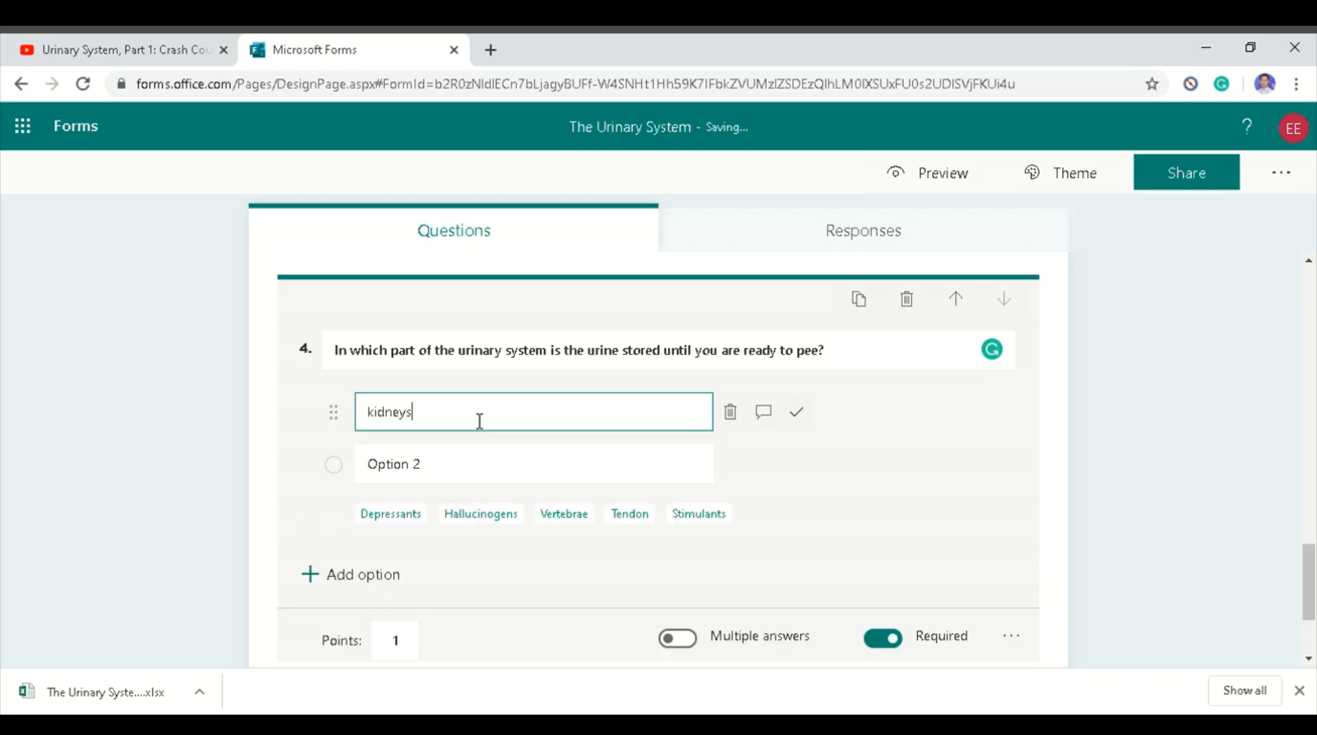
key("Return")
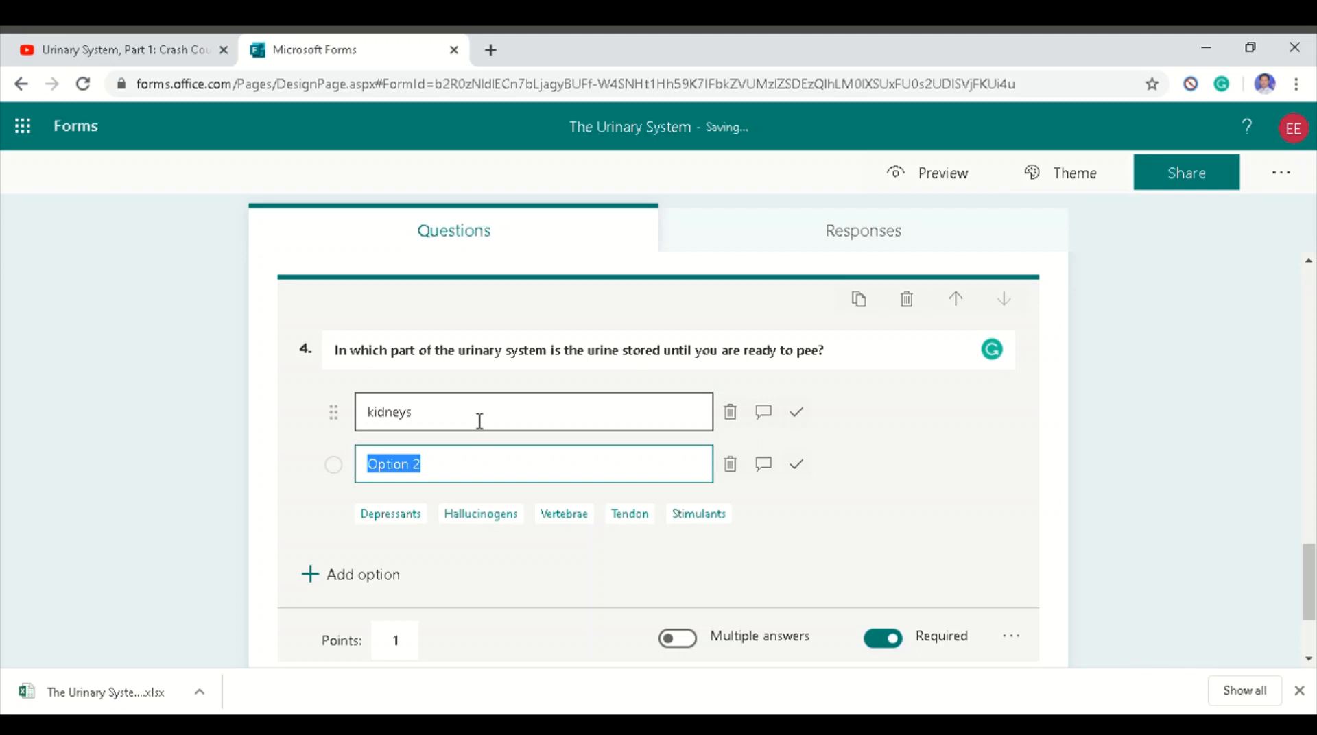
type("bladder")
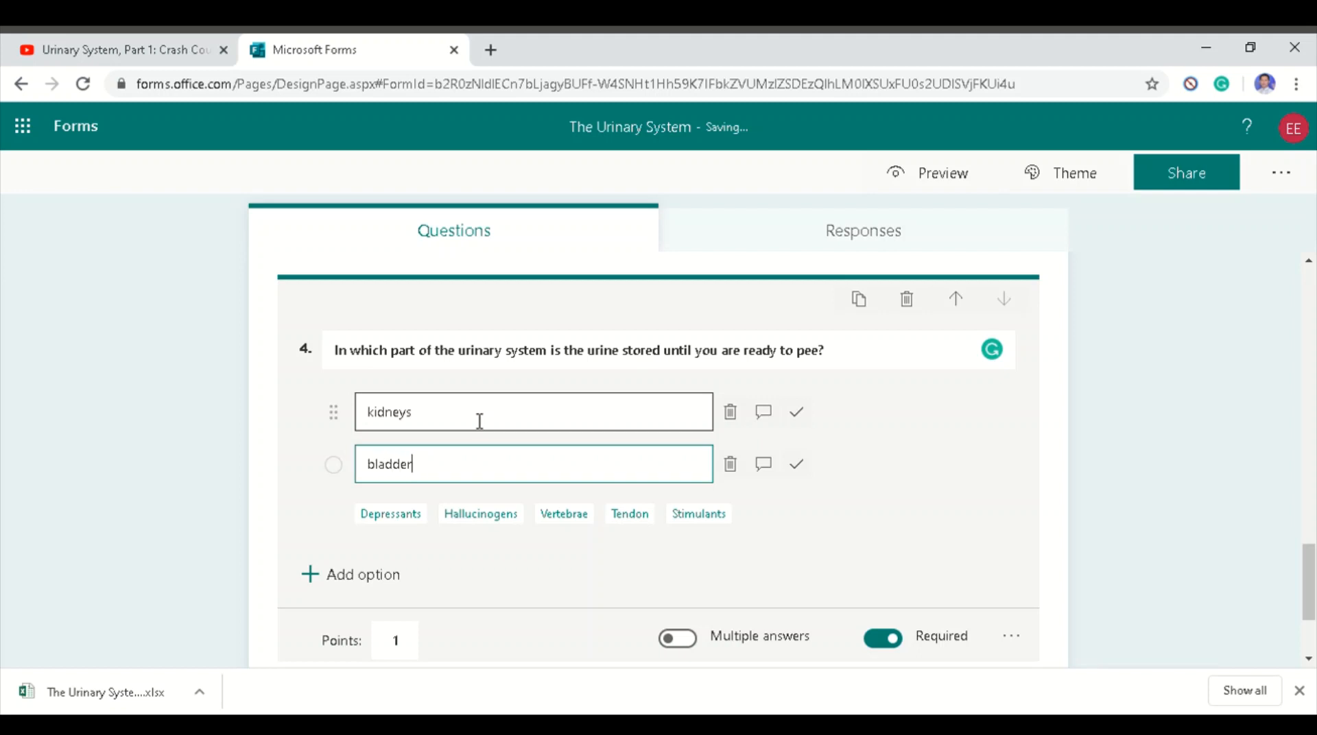
Add "urethra" and "sphincter" as the third and fourth options of question 4, and mark "bladder" as the correct answer.
key("Return")
type("urethra")
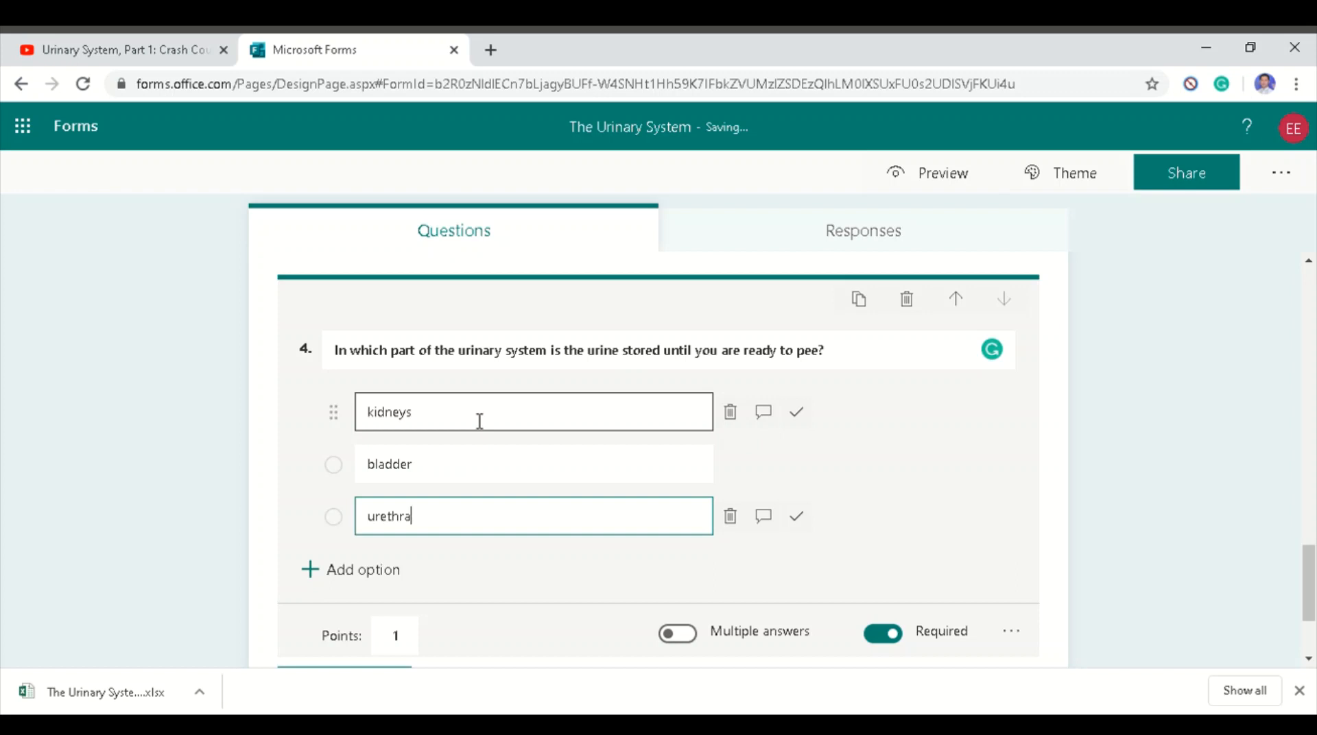
key("Return")
type("sp")
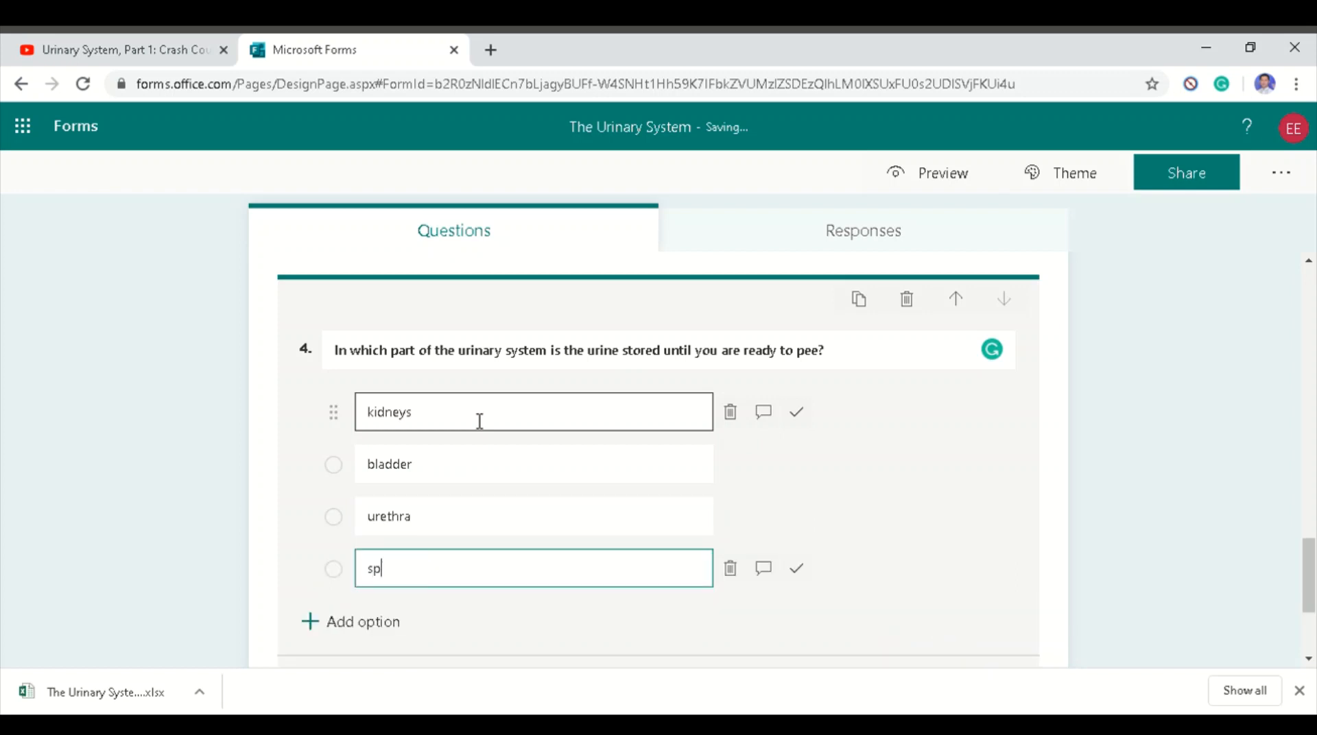
type("hincter")
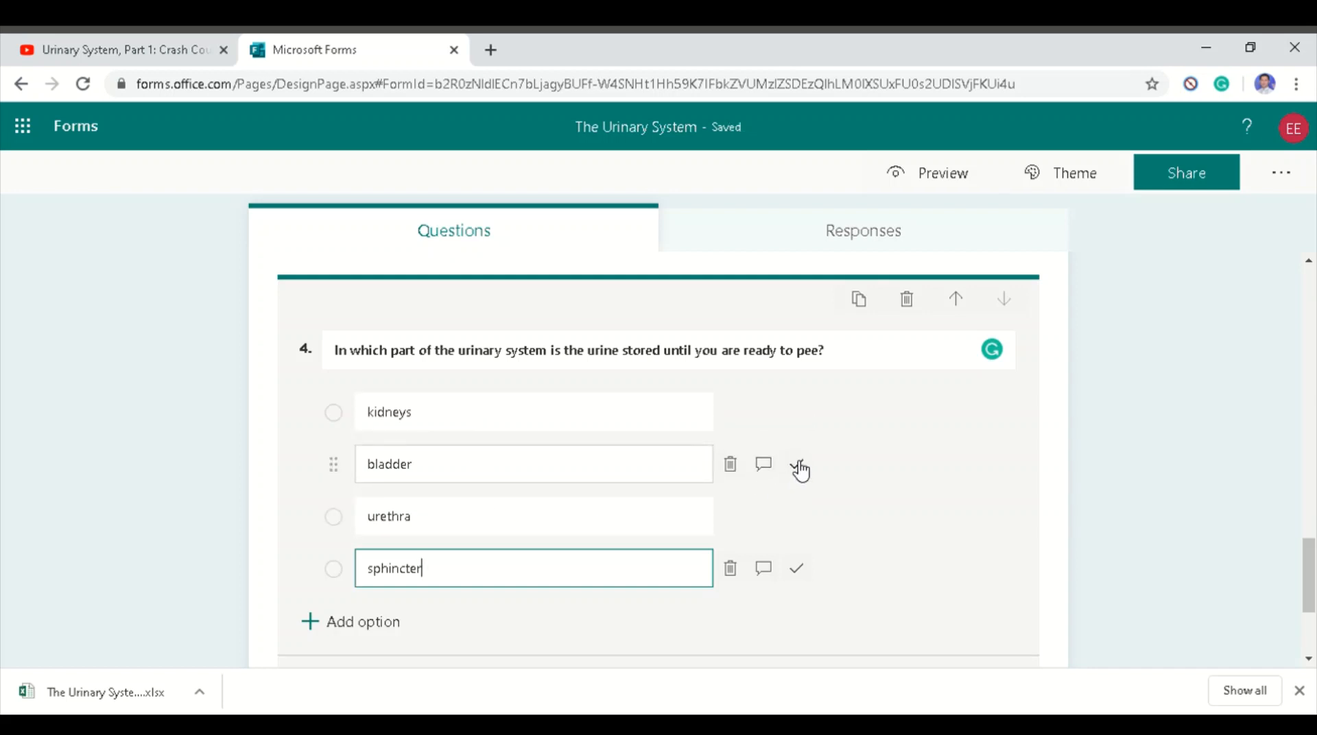
left_click(798, 469)
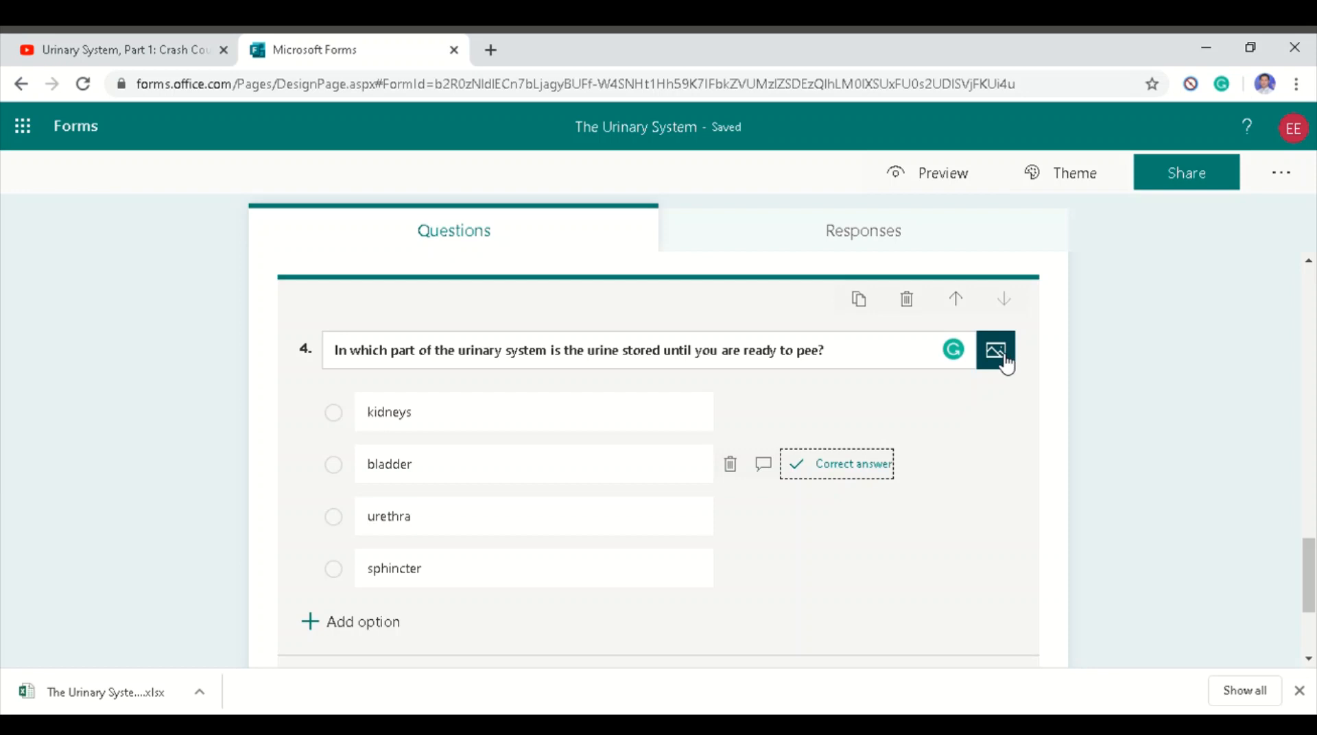
Insert the YouTube video "Urinary System, Part 1: Crash Course A&P #38" into question 4 by its URL.
left_click(1003, 359)
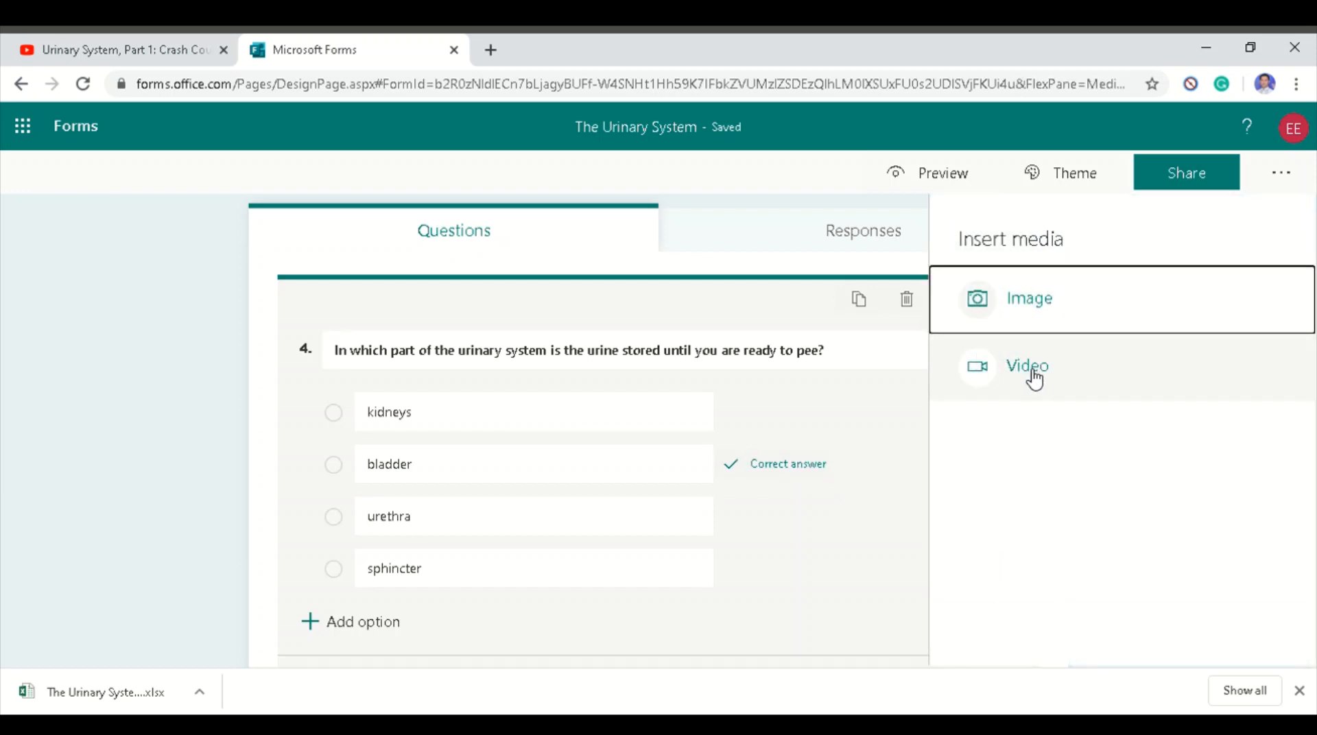
left_click(1035, 379)
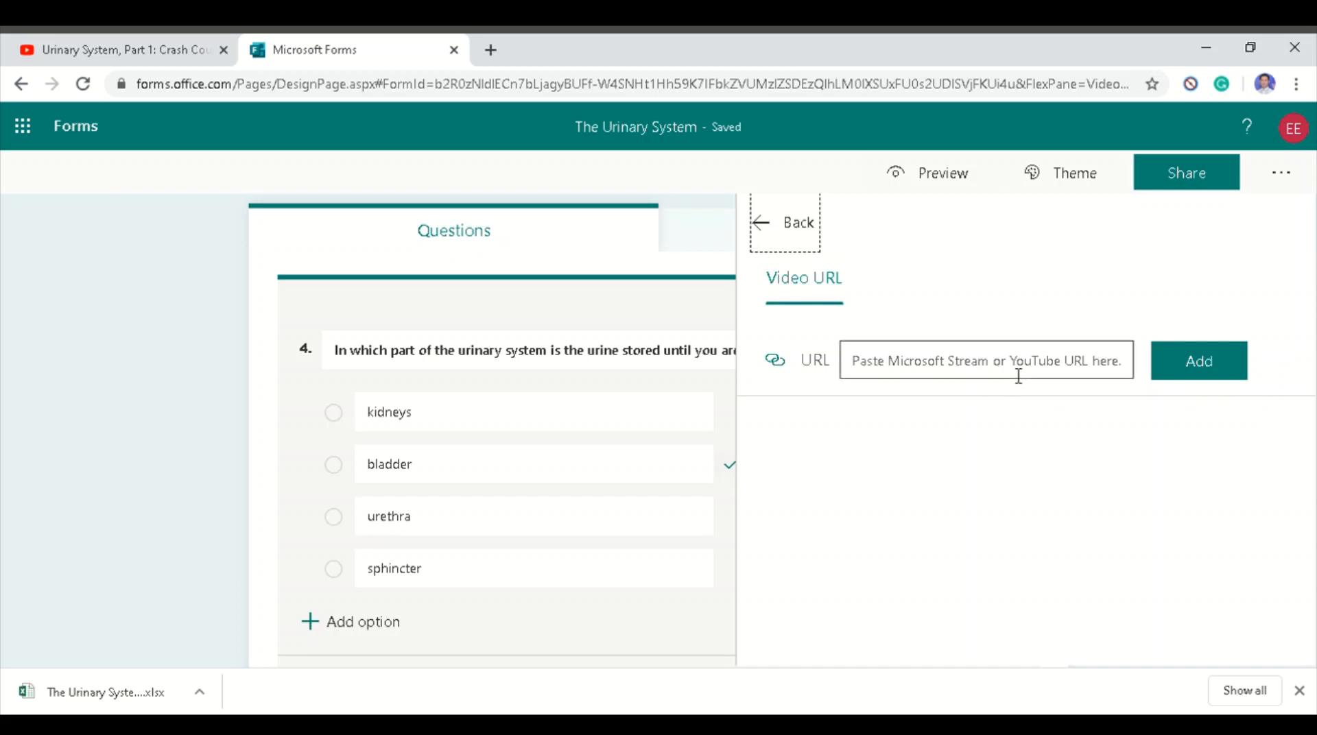
left_click(137, 55)
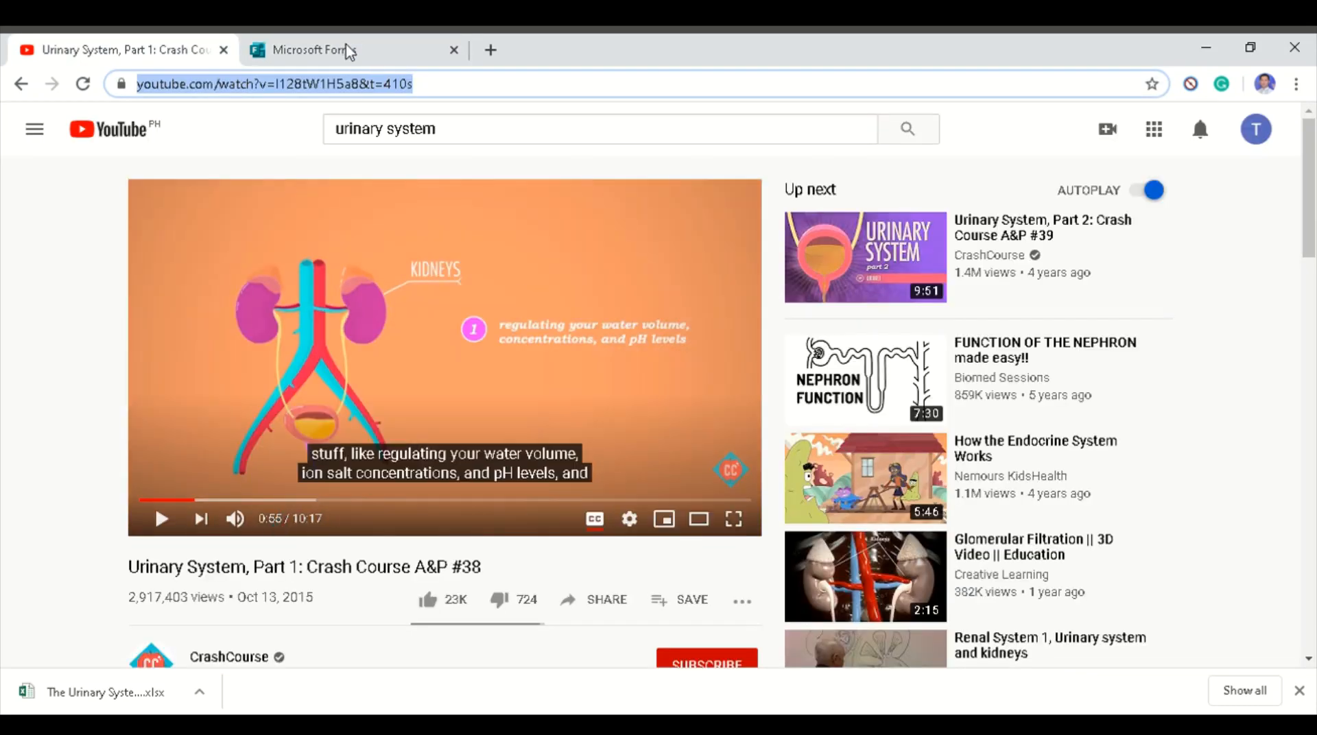
left_click(349, 52)
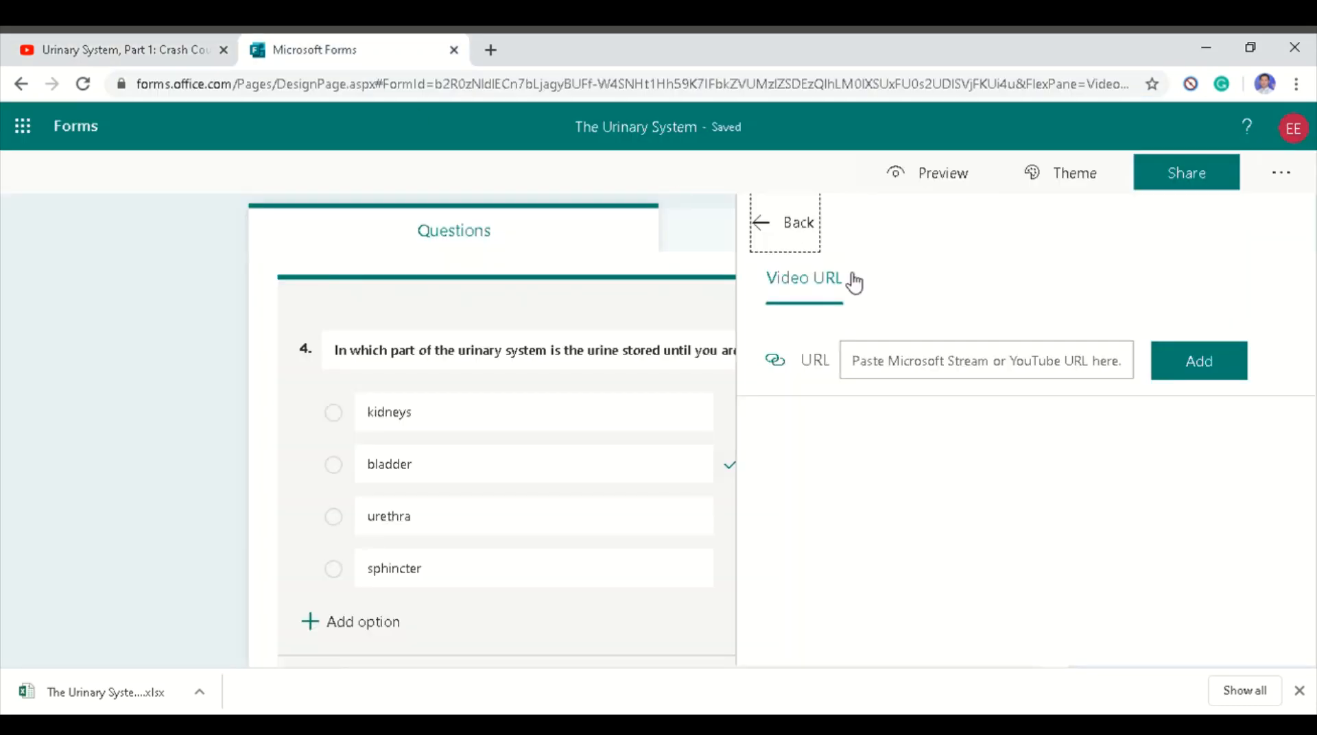
left_click(960, 371)
type("https://www.youtube.com/watch?v=I128tW1H5a8&t=410s")
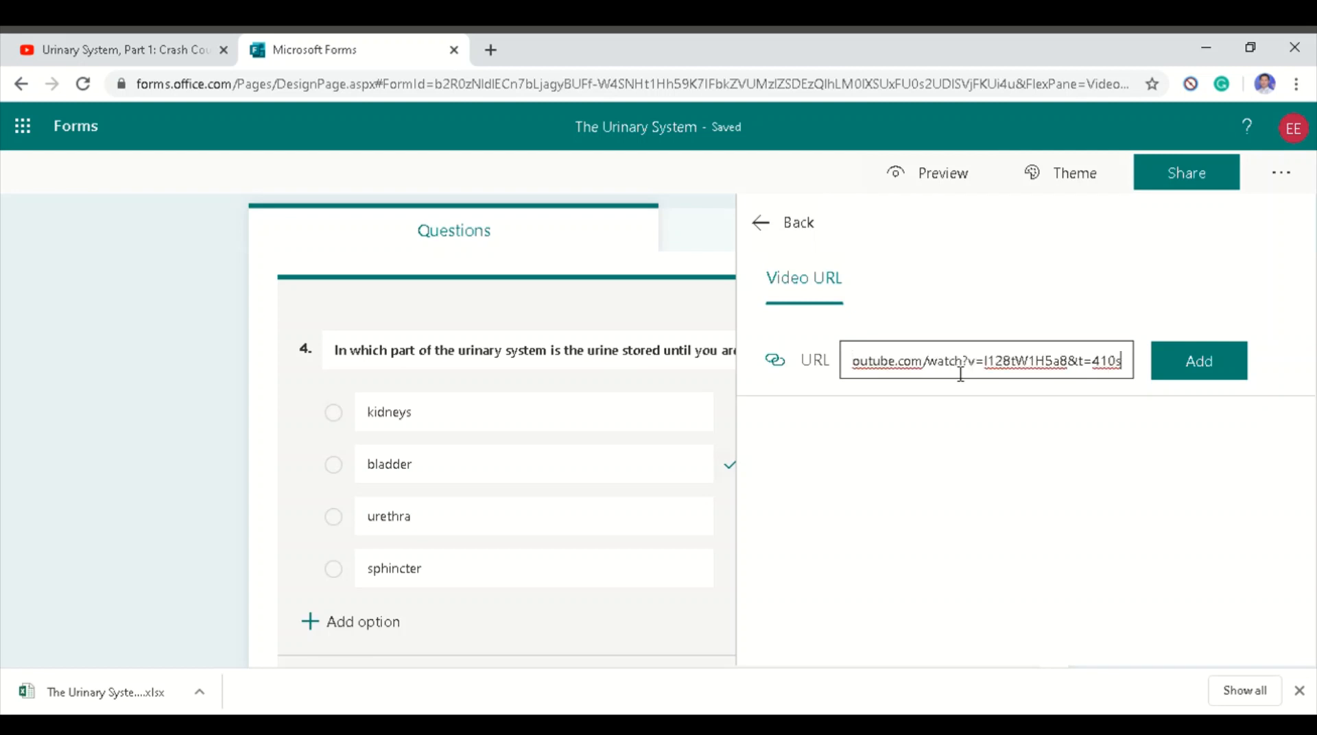
left_click(1203, 374)
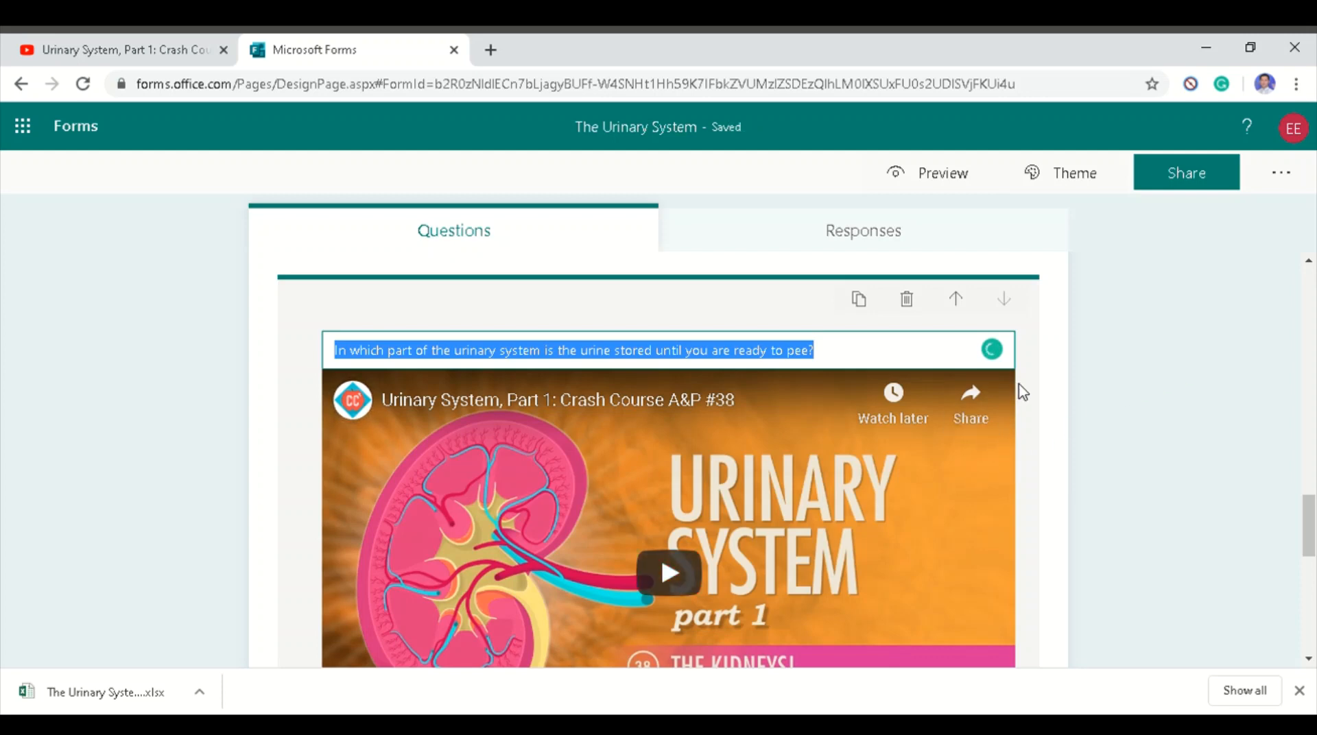
Look over question 4 with its embedded video, answer options and marked correct answer.
scroll(607, 500, "down", 4)
scroll(607, 498, "down", 2)
scroll(604, 500, "up", 4)
scroll(604, 500, "down", 4)
scroll(604, 496, "down", 1)
scroll(604, 495, "up", 1)
scroll(604, 495, "up", 3)
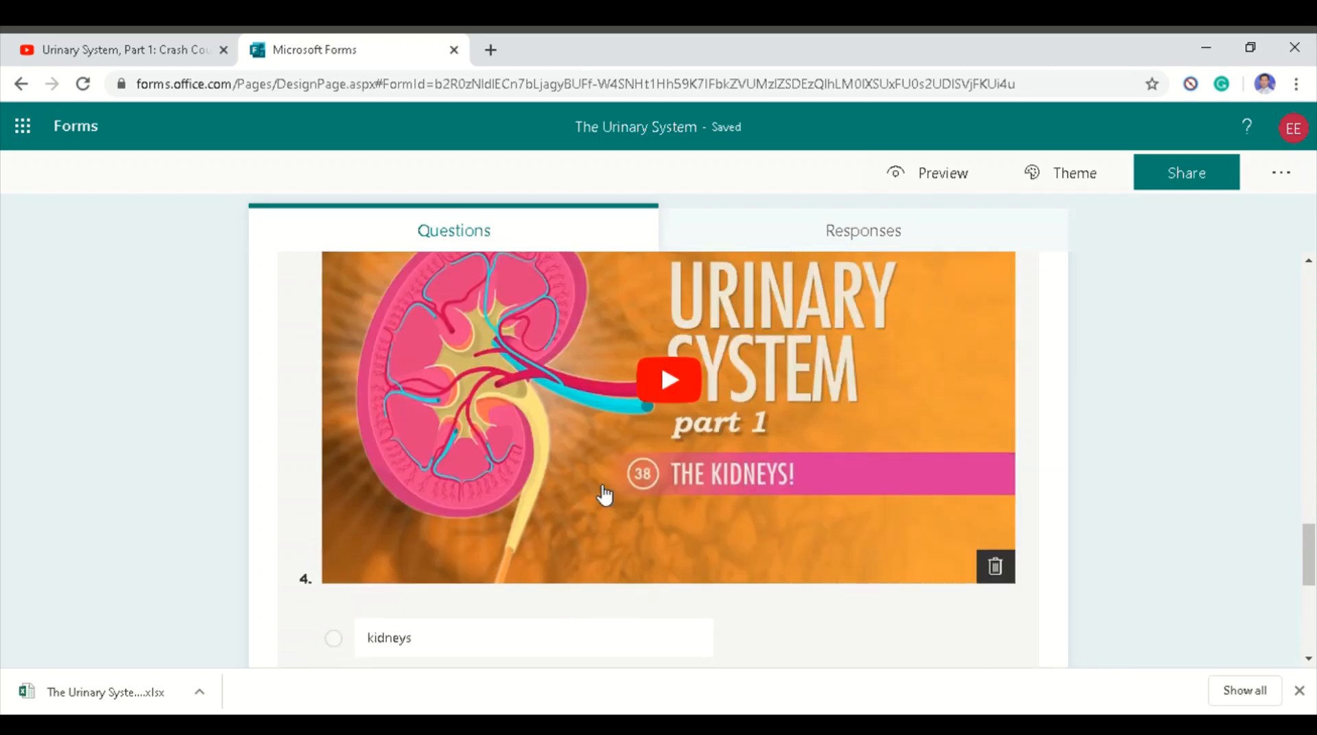
scroll(608, 494, "down", 2)
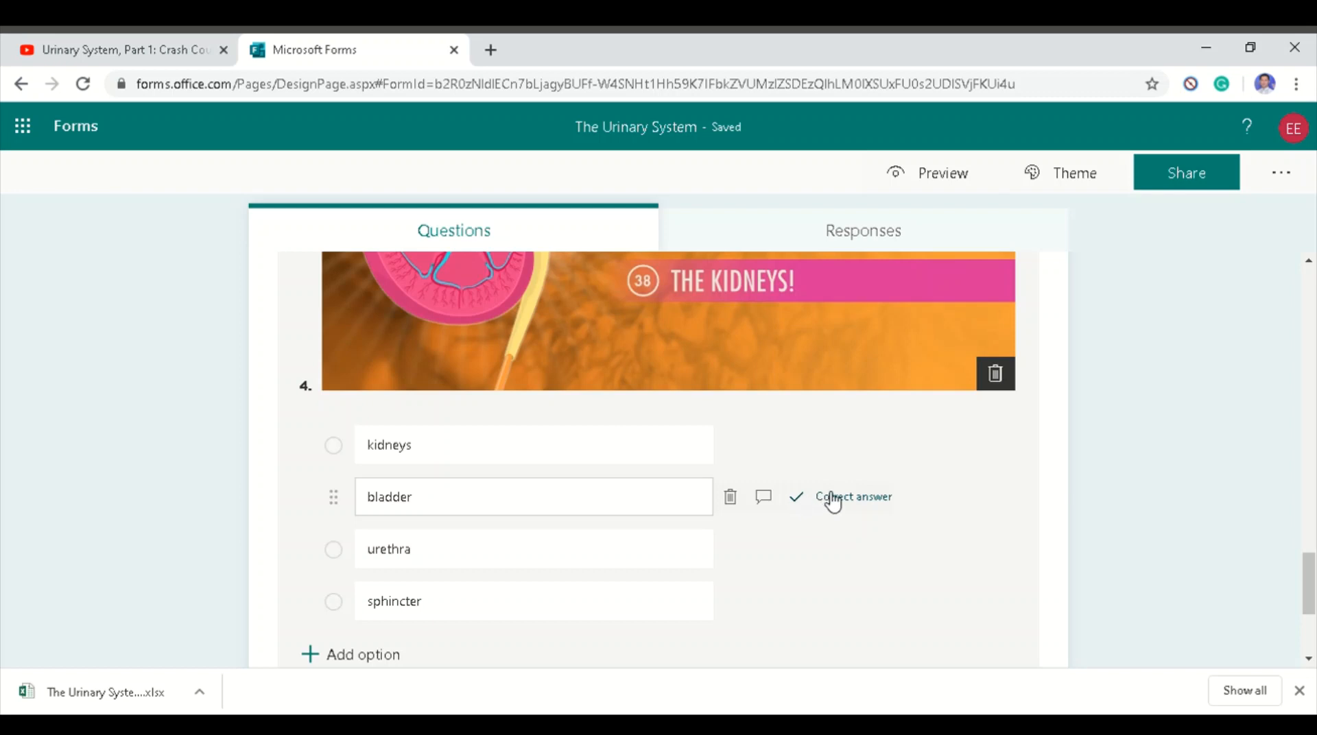
Add the respondent message "It is a hollow muscular organ in humans ..." to the "bladder" option.
left_click(764, 497)
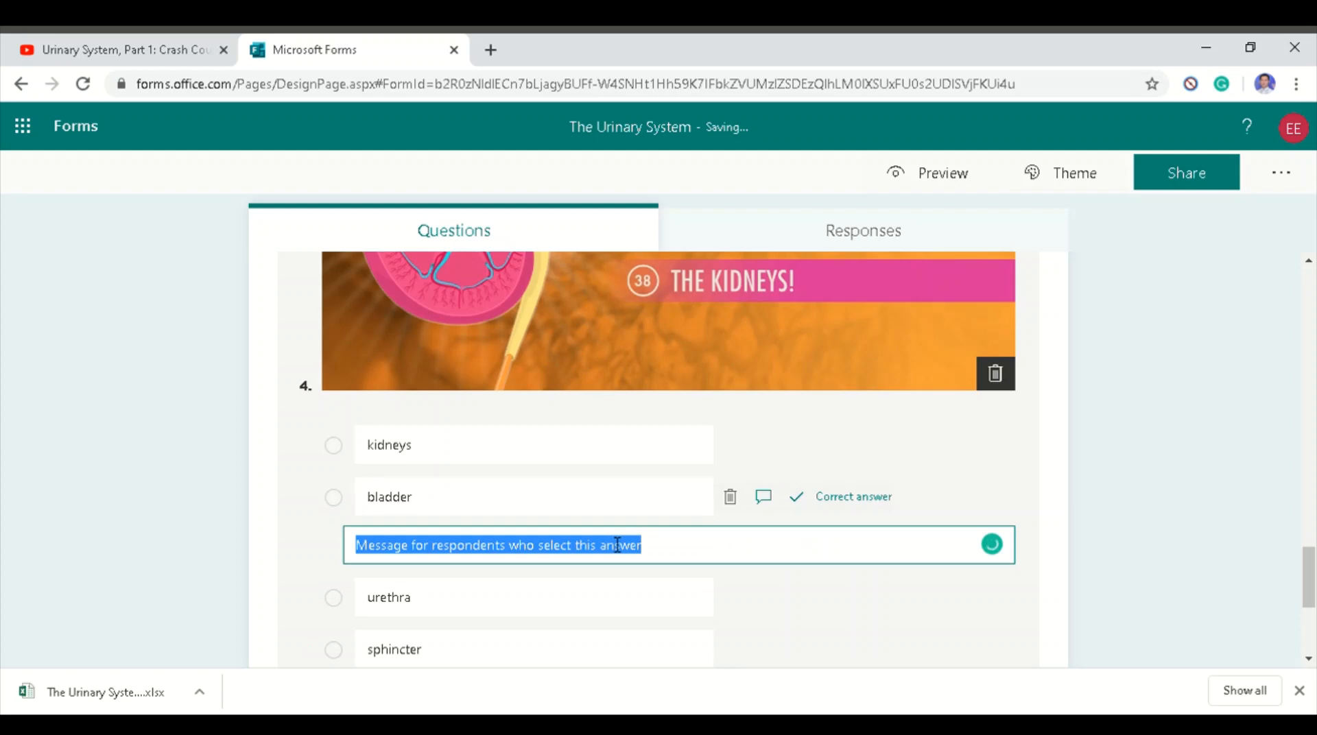
type("It")
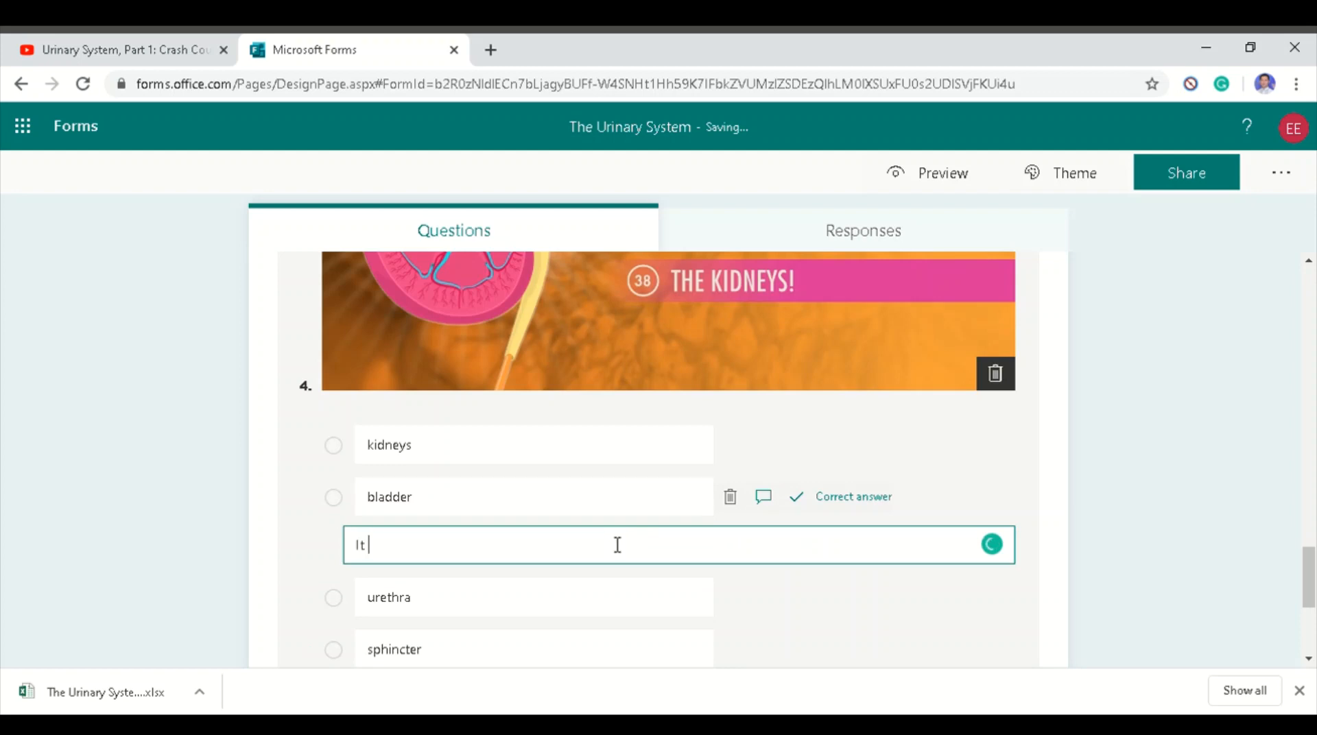
type(" is a hollow muscukl")
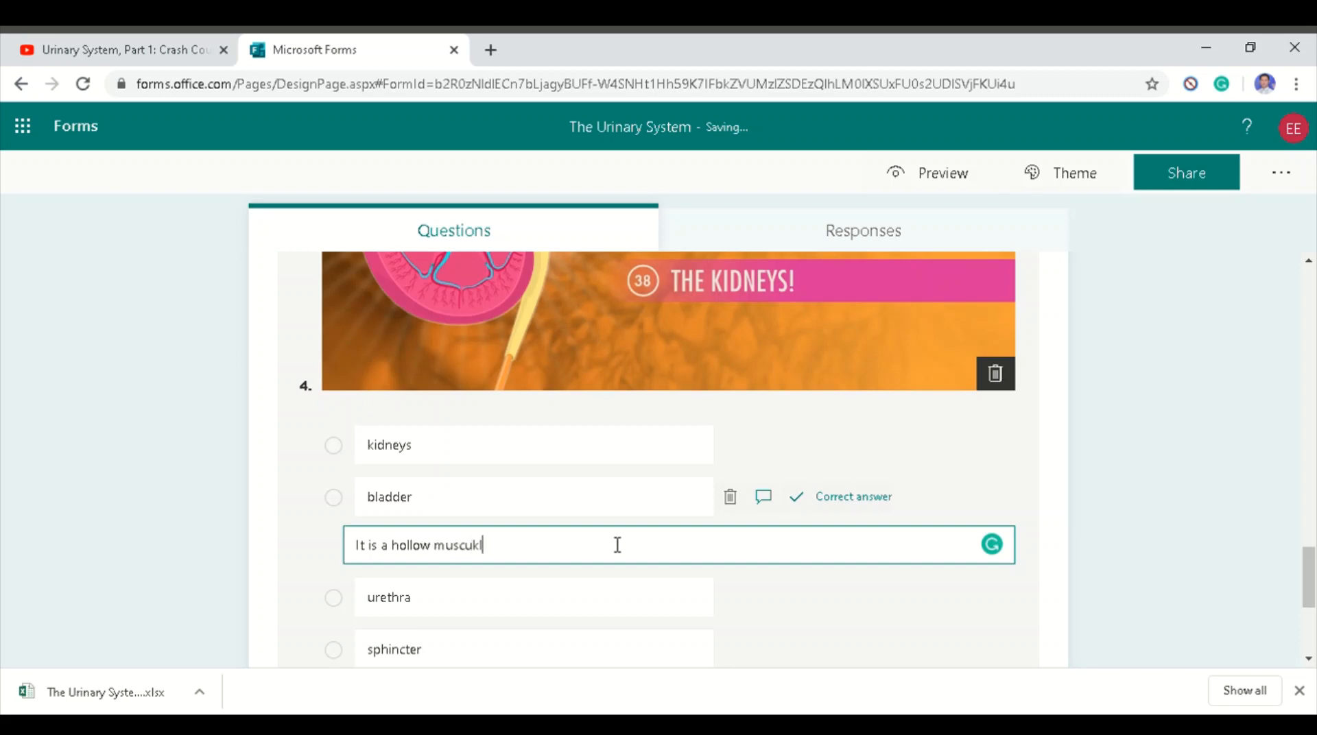
key("BackSpace")
type("lar organ in humans ")
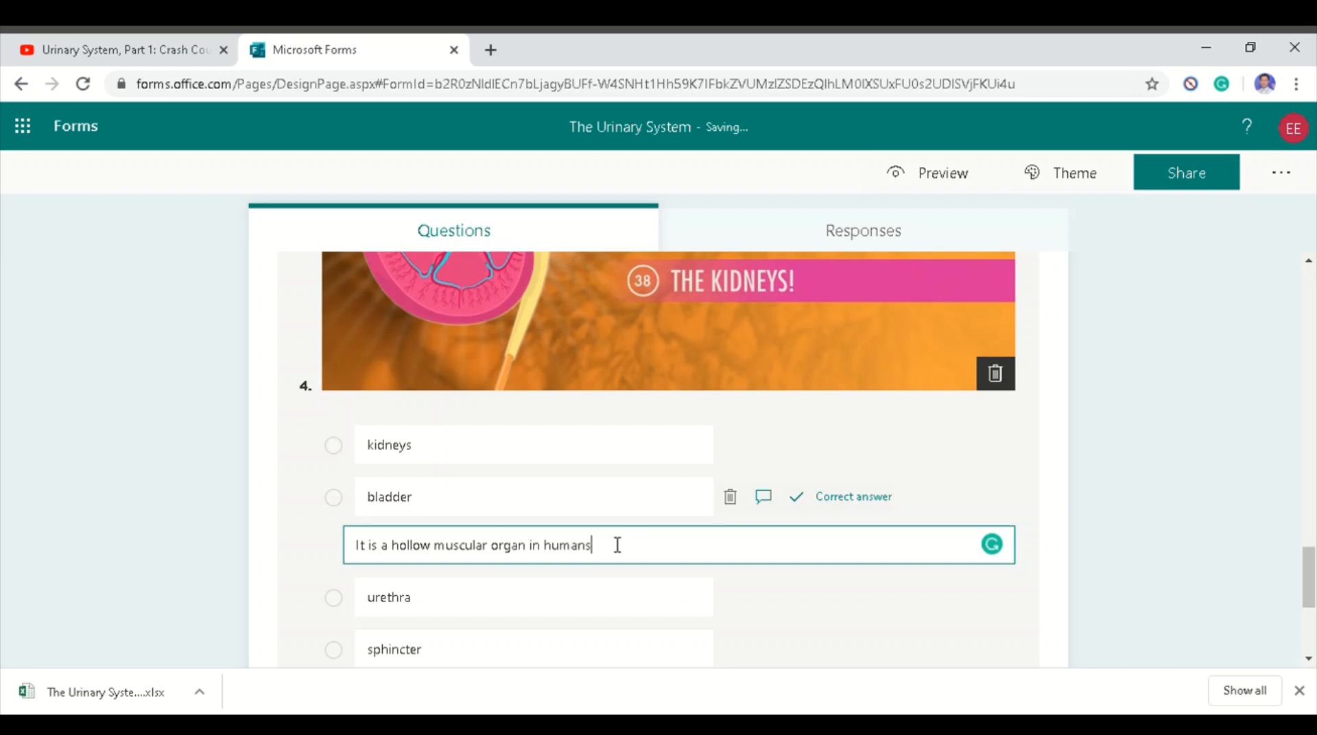
type("...")
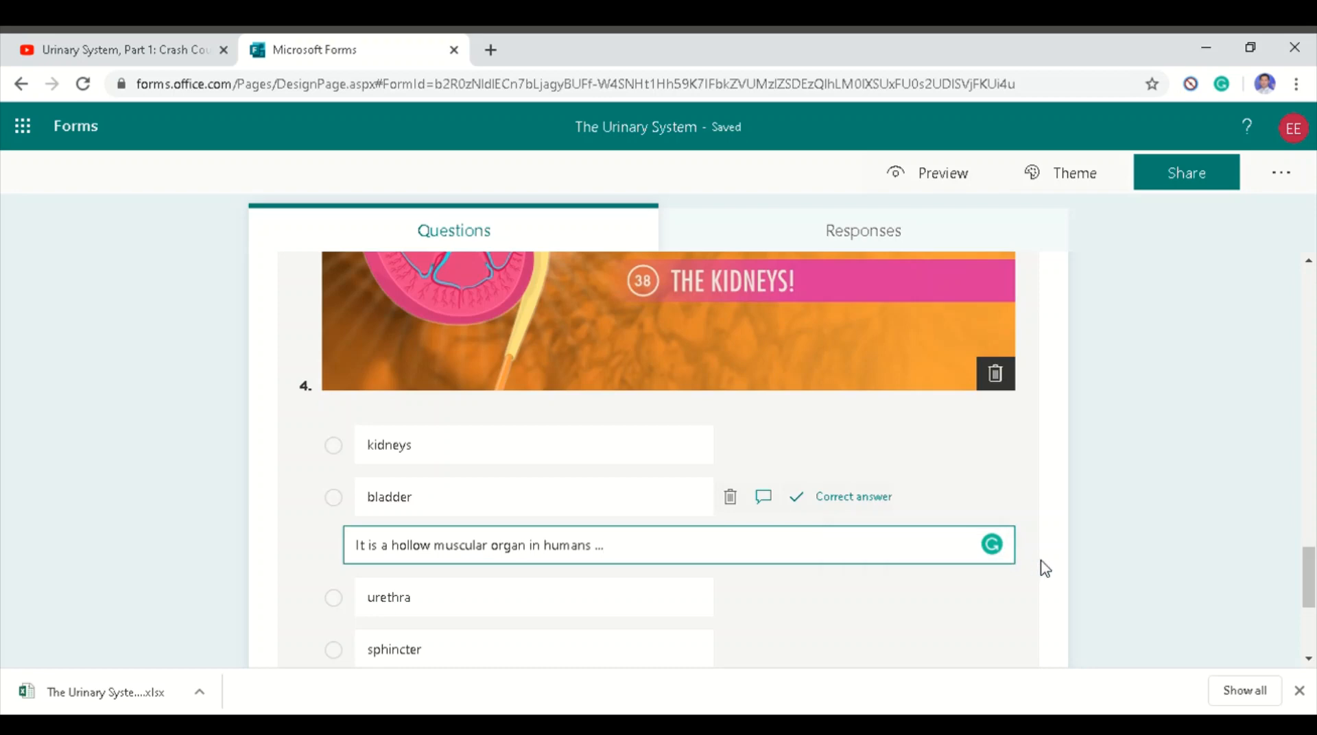
Add Text question 5: "Which of the following is not normally filtered from the blood?".
scroll(1040, 570, "down", 4)
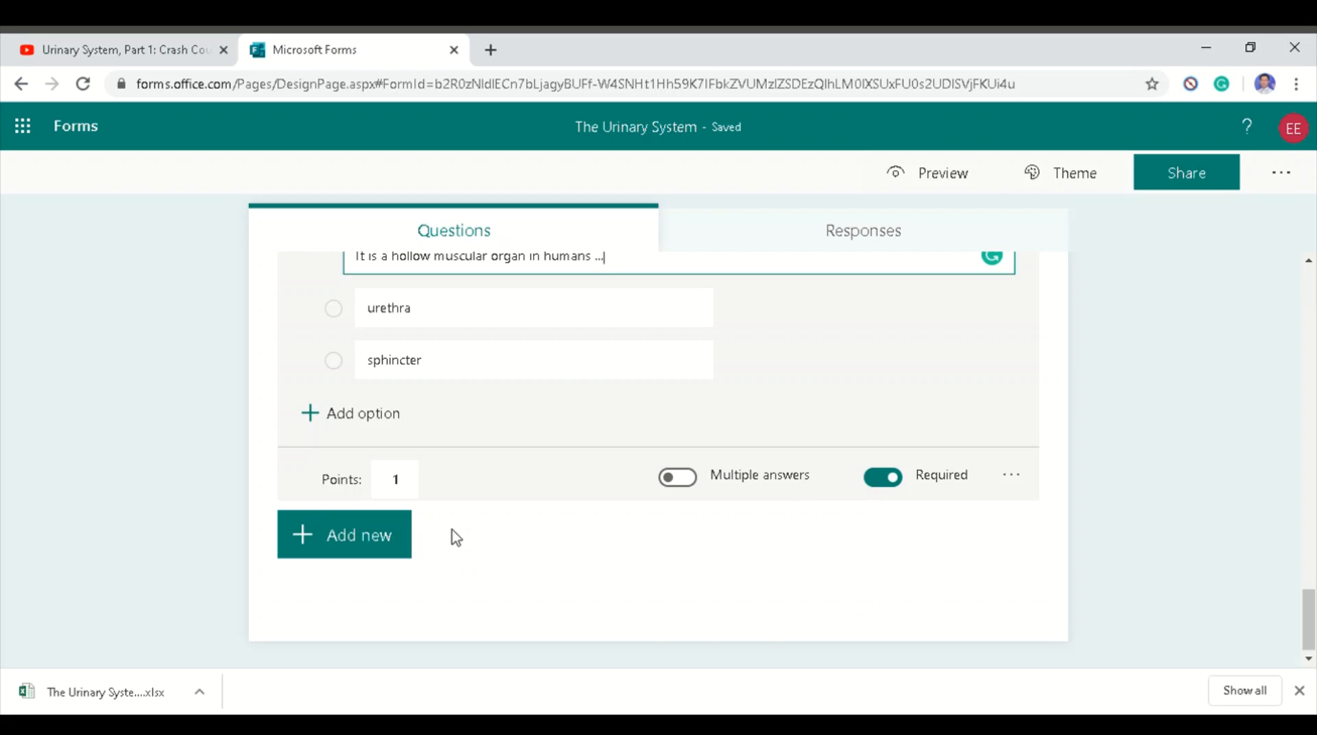
left_click(393, 548)
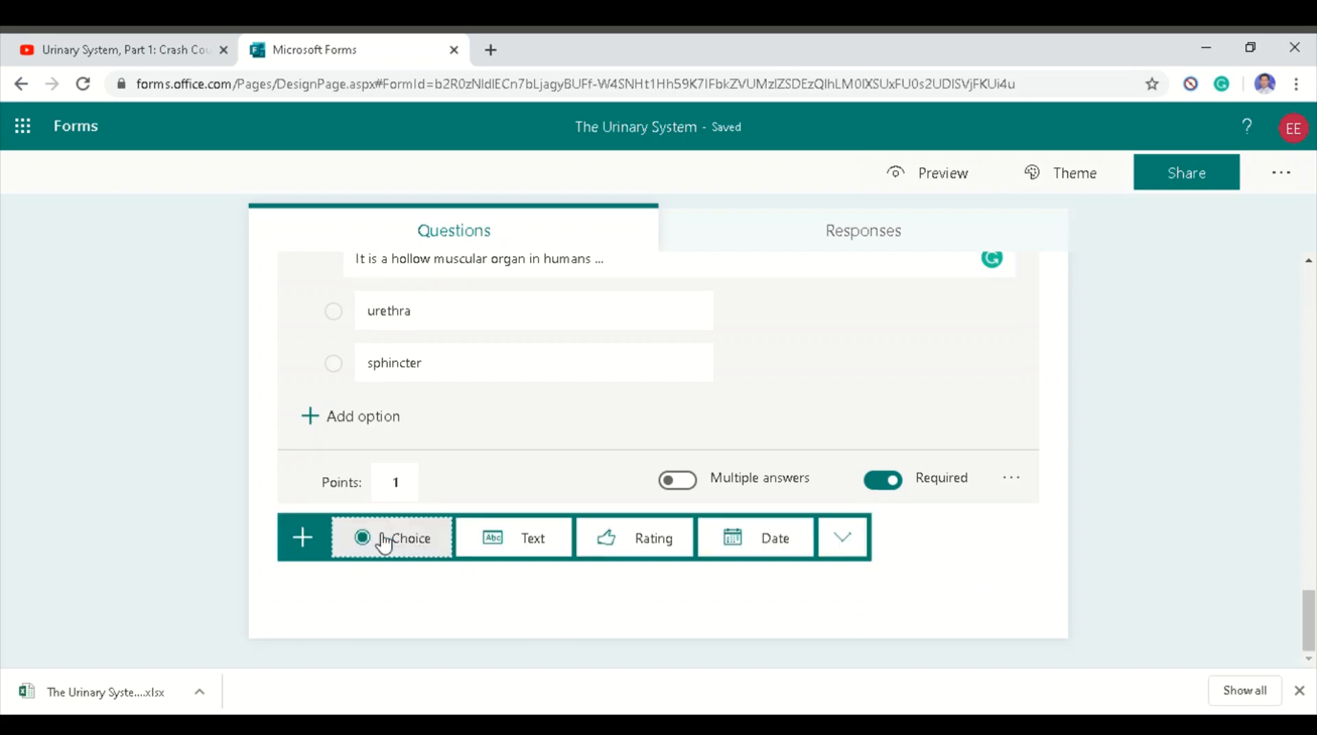
left_click(537, 544)
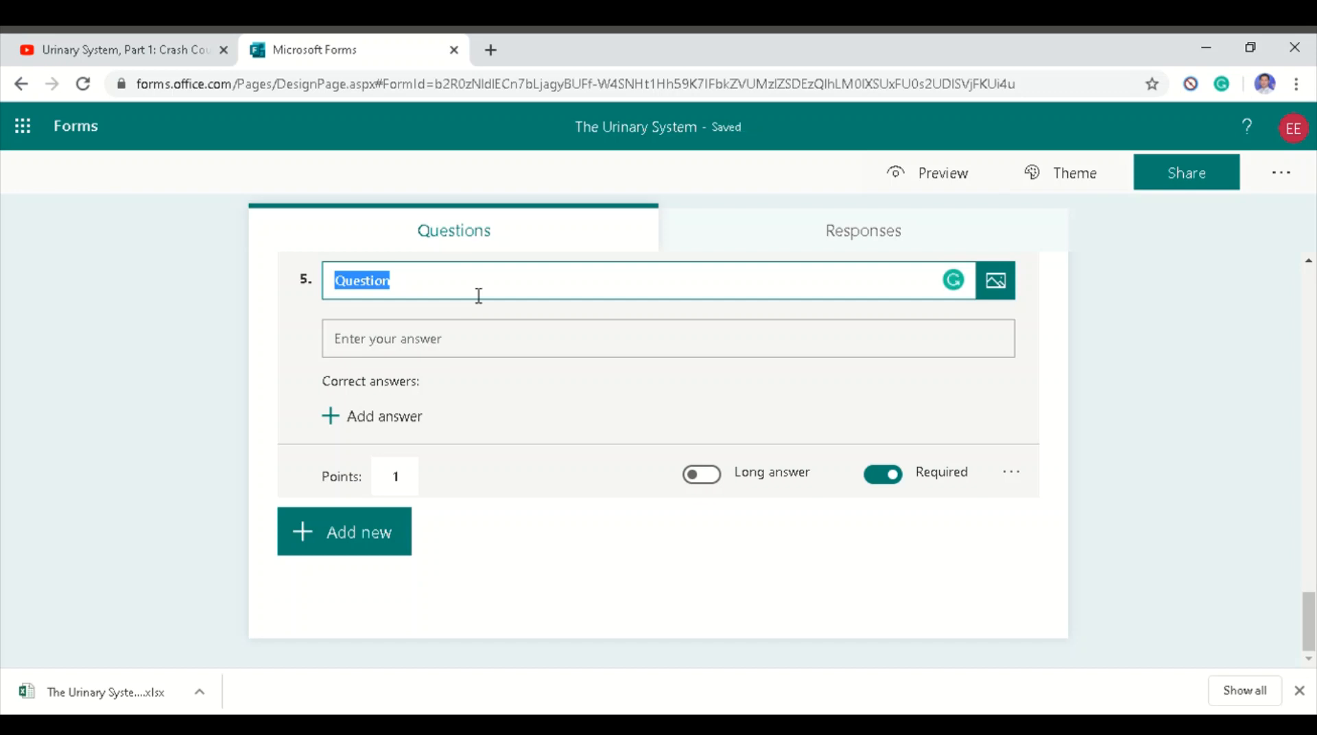
type("W")
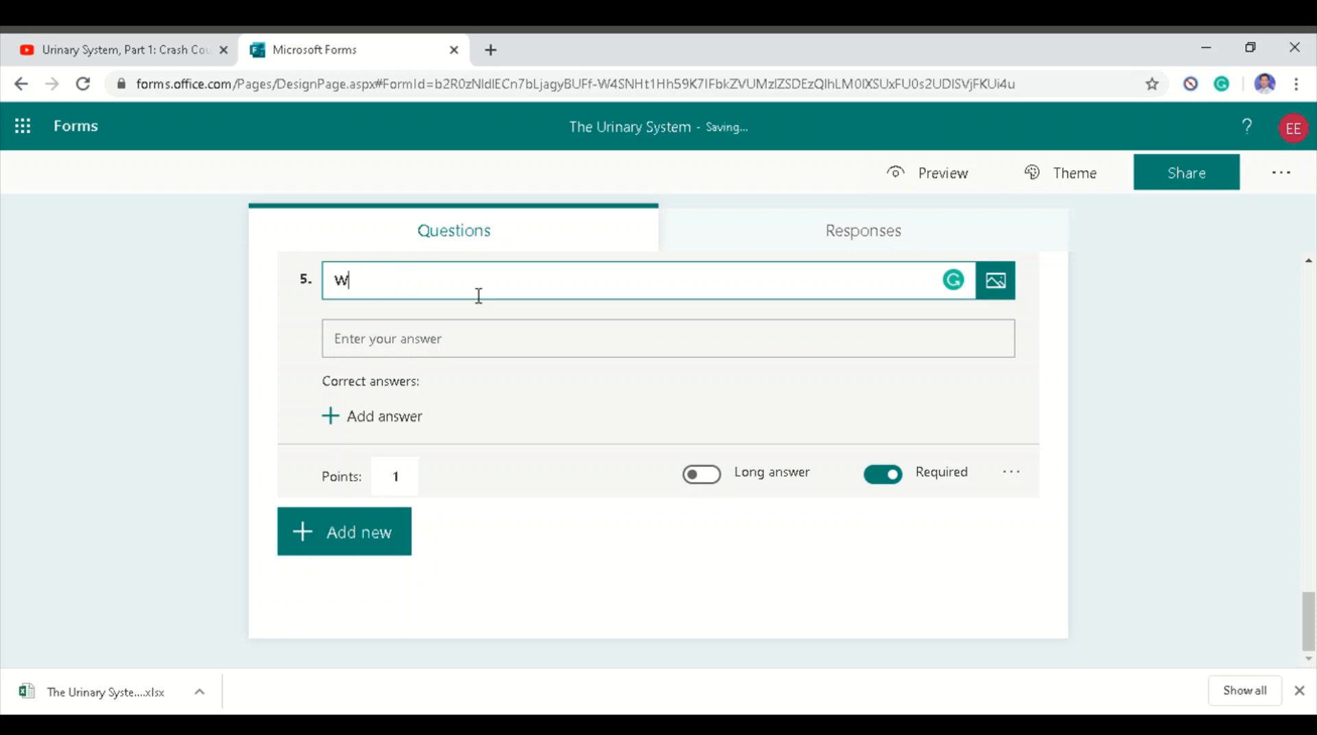
type("hich of the followin")
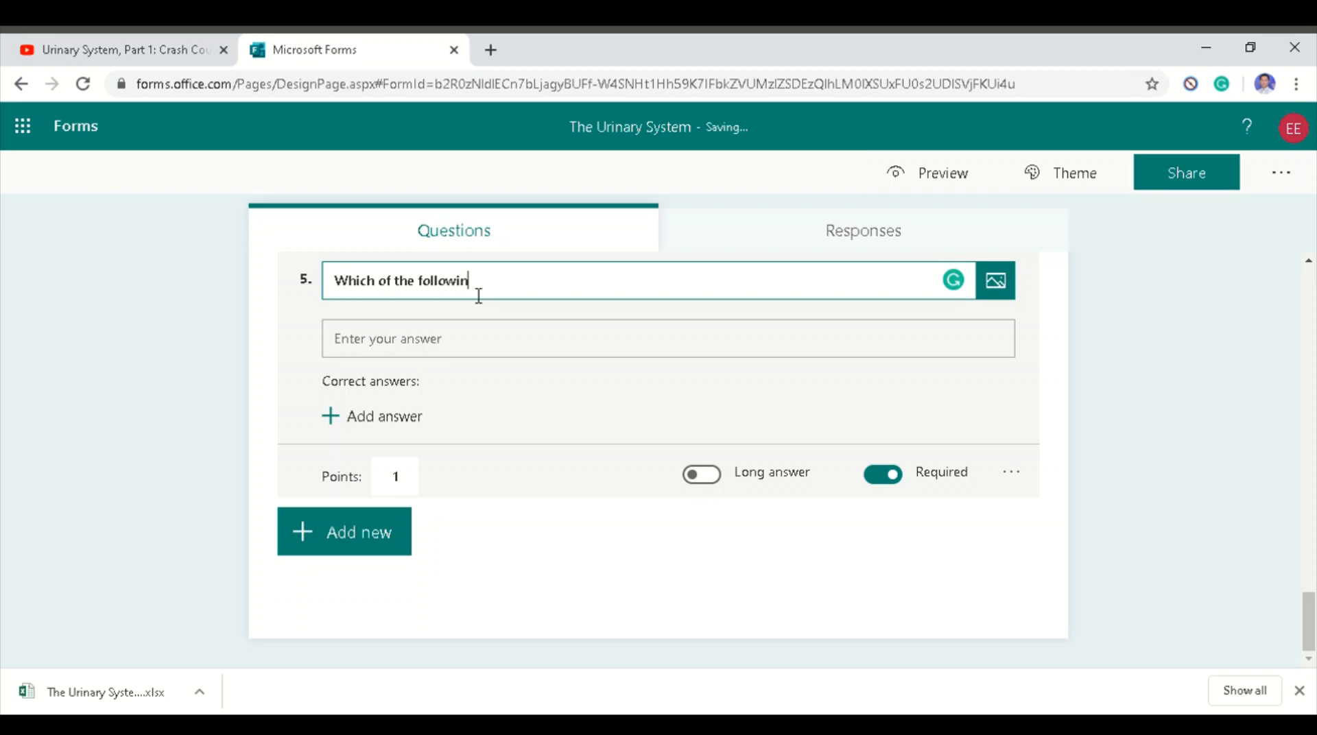
type("g is not normally fileter")
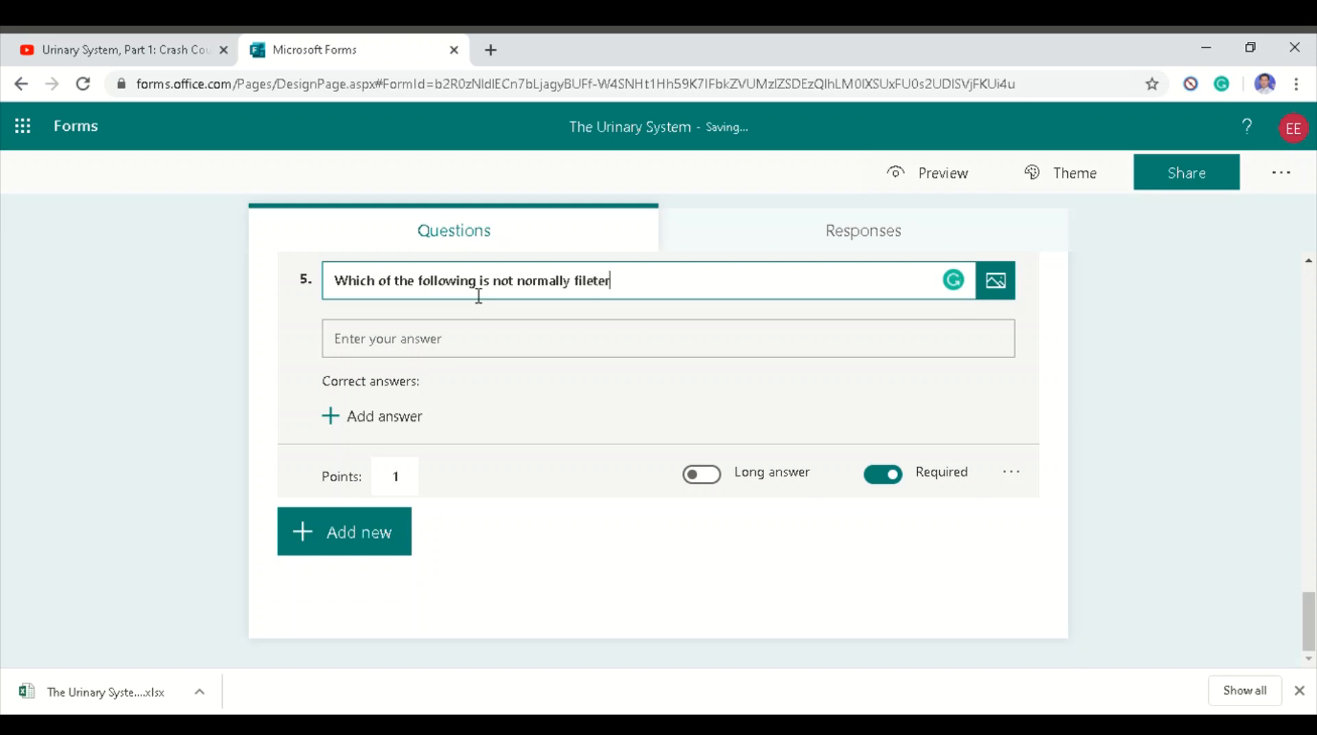
key("BackSpace")
key("BackSpace")
key("BackSpace")
key("BackSpace")
type("tered from the blood?")
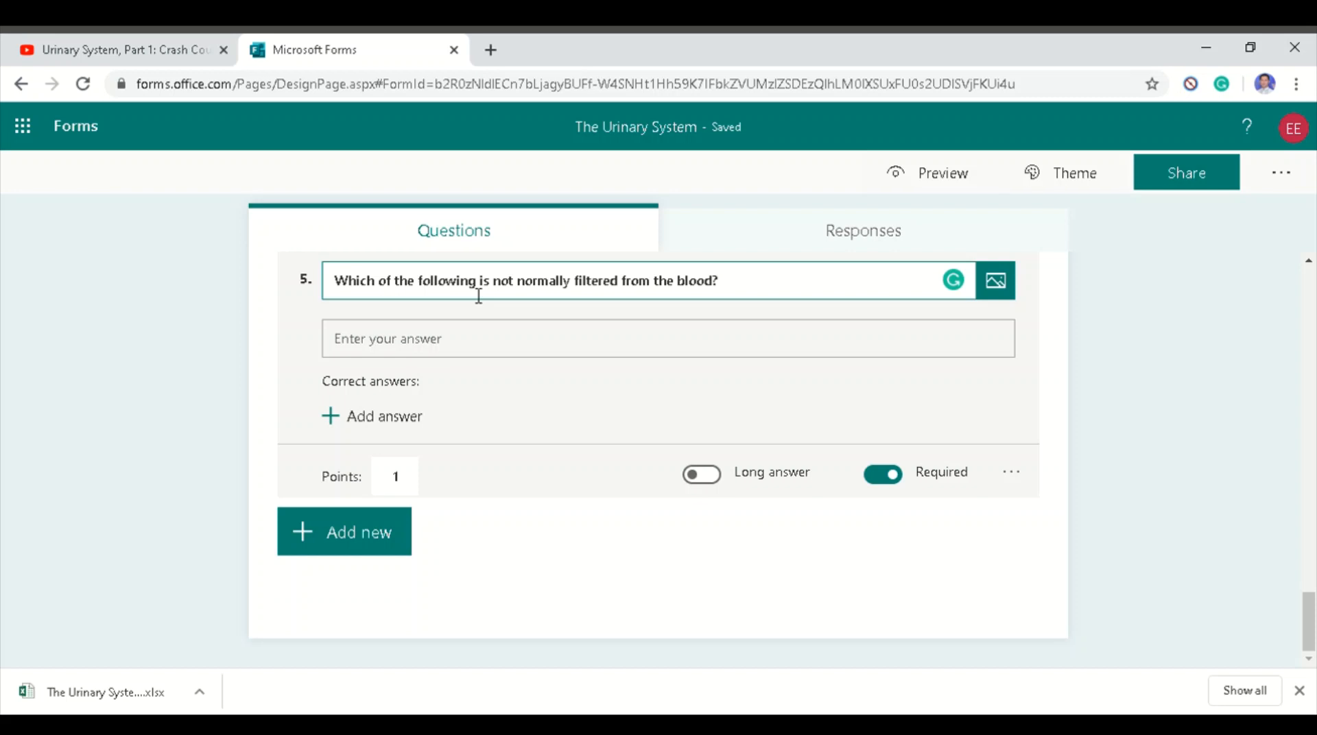
Add "Blood cells" as the correct answer of question 5.
left_click(388, 418)
type("B")
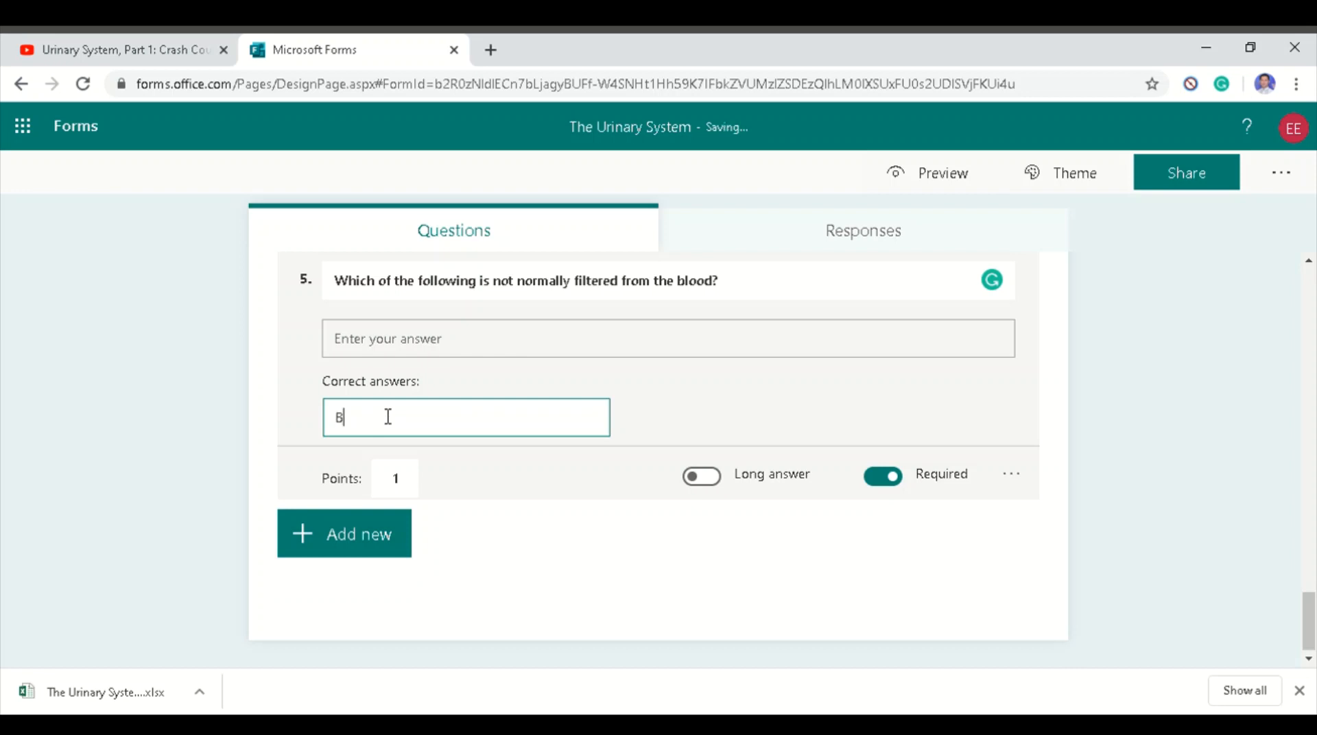
type("lood cells")
left_click(400, 487)
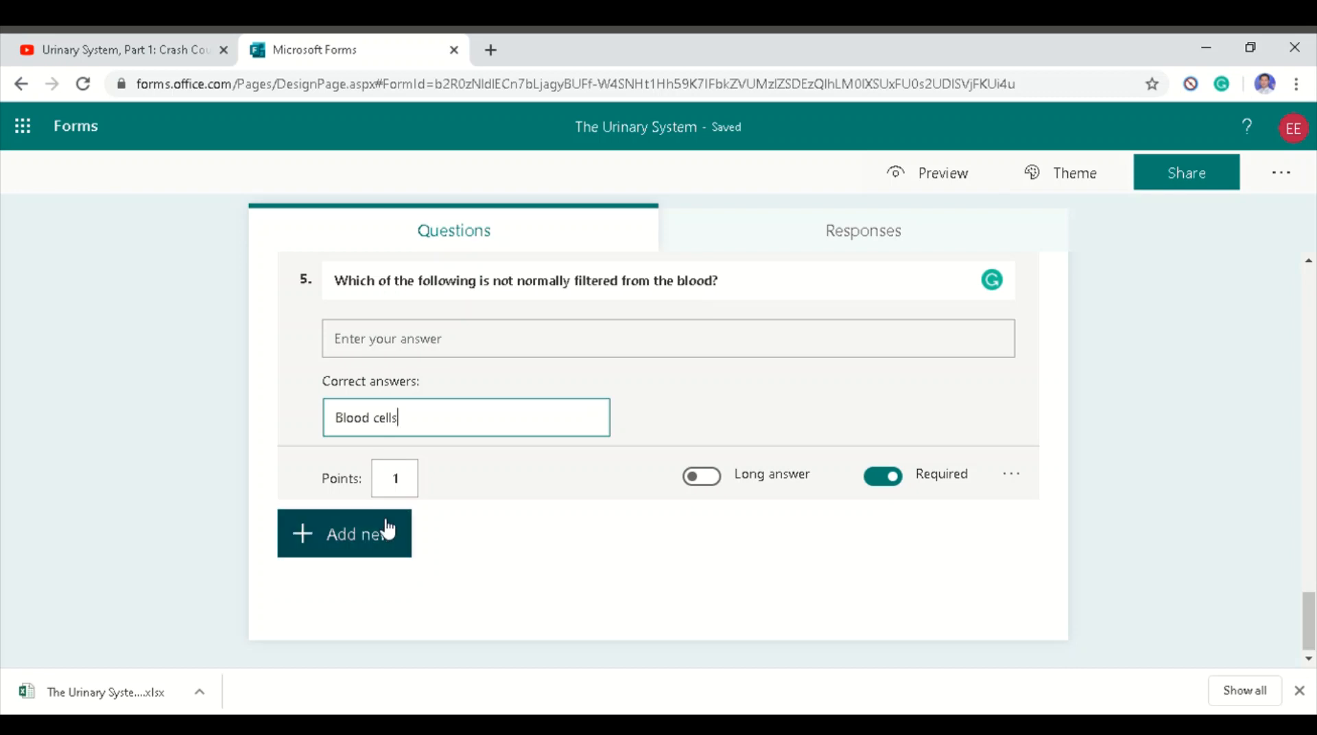
Add Text question 6: "Why is it important to pee when you have to?".
left_click(373, 546)
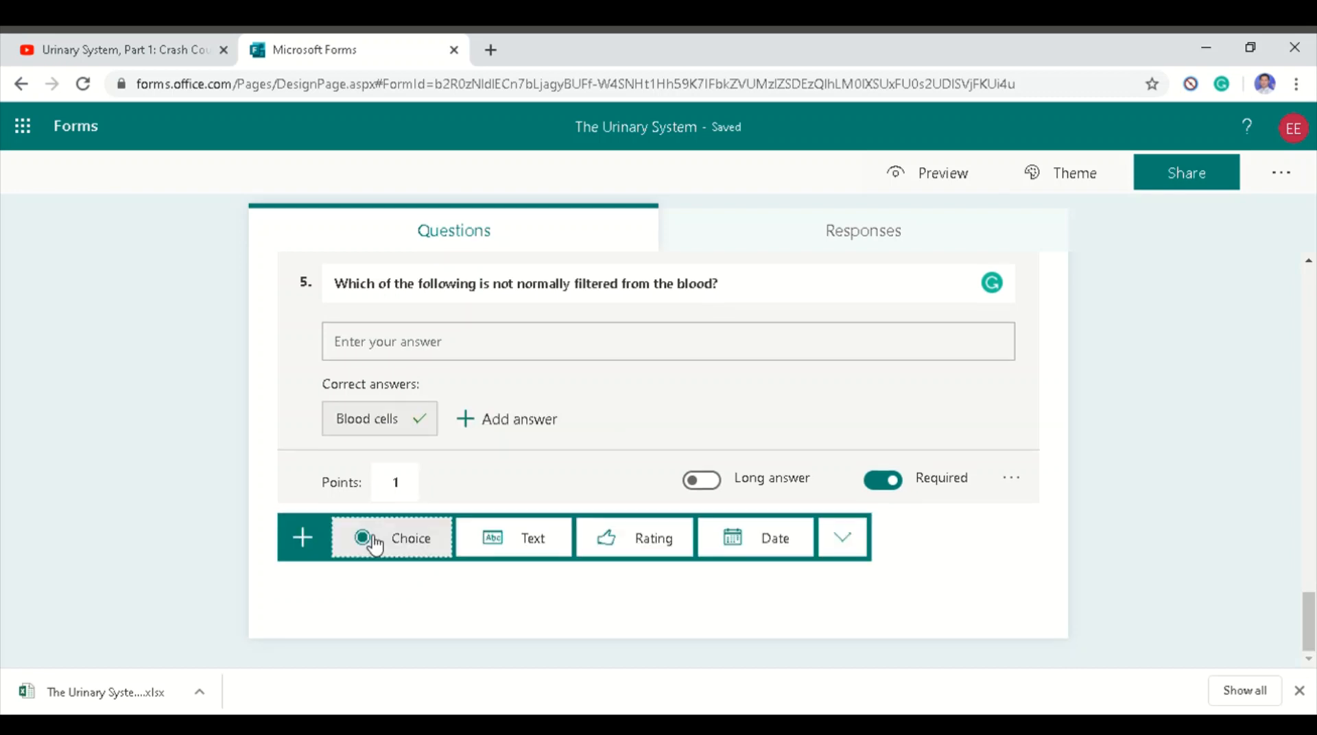
left_click(529, 538)
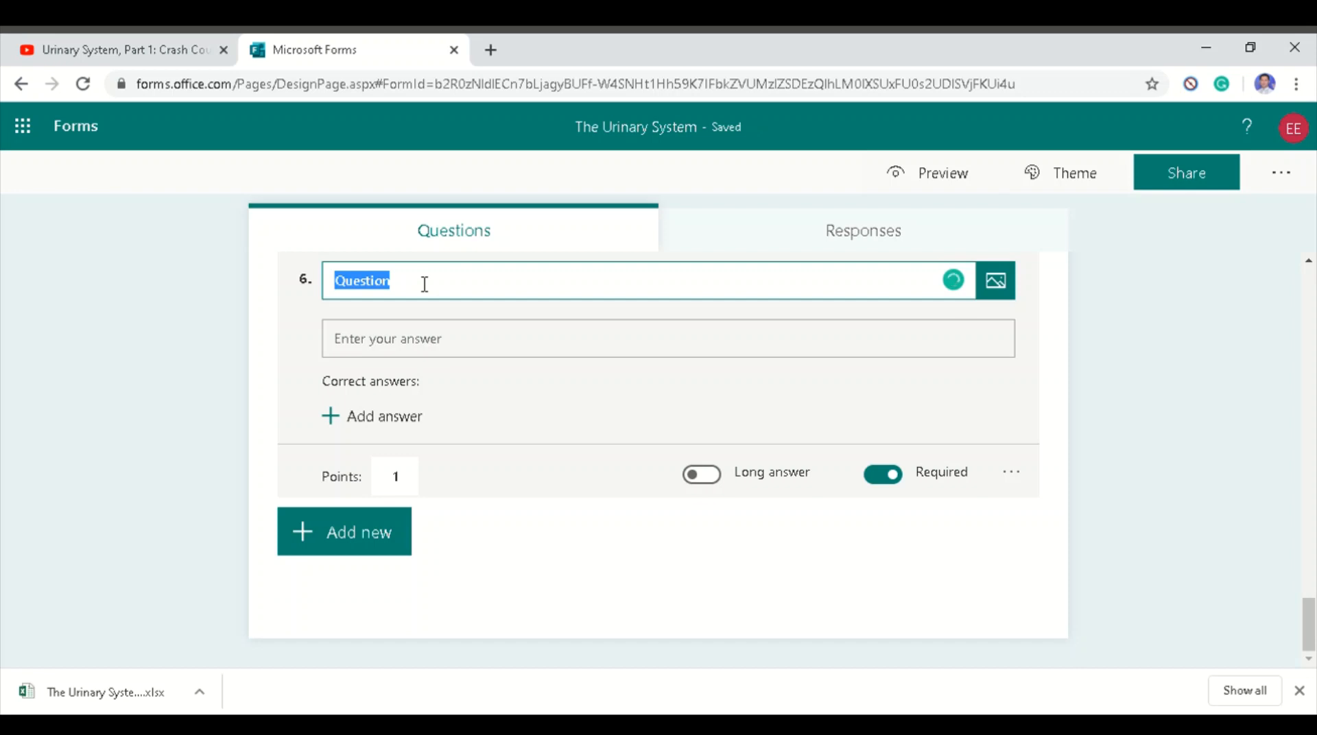
type("W")
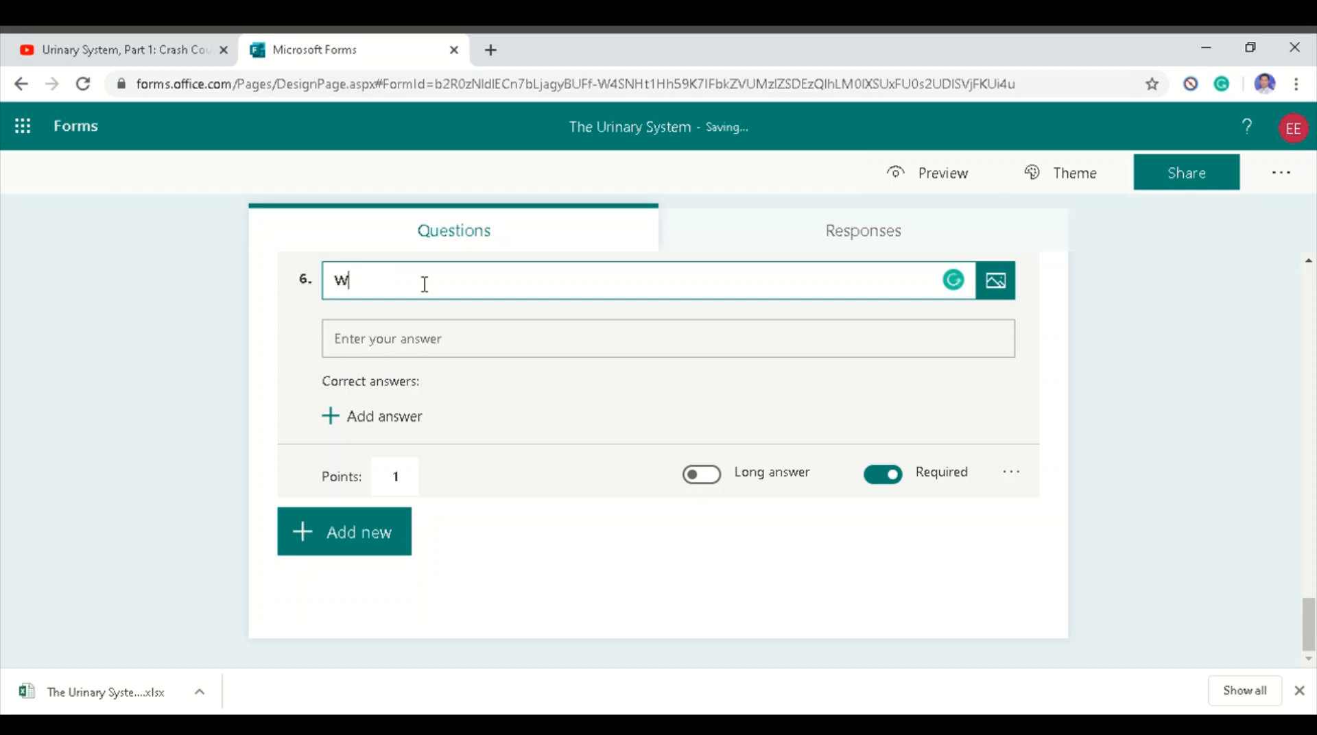
type("hy is it important to pee whe")
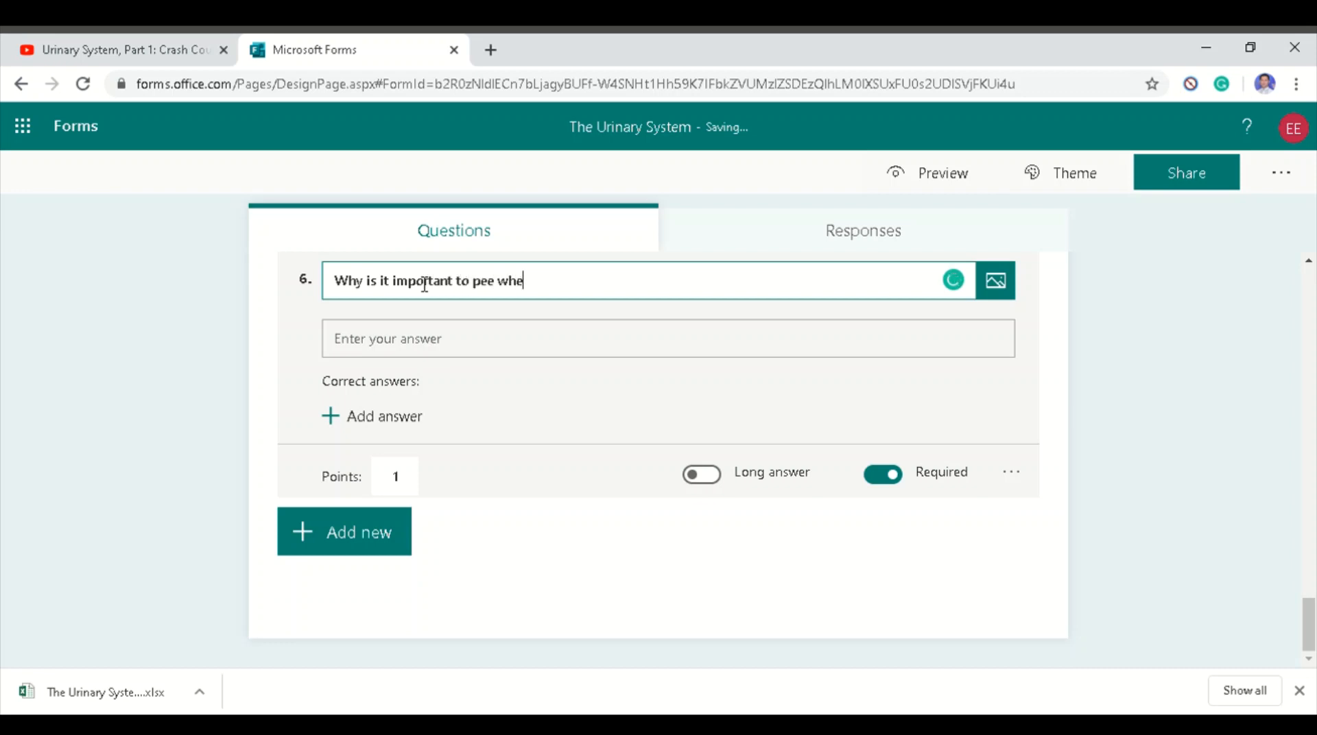
type("n you have to?")
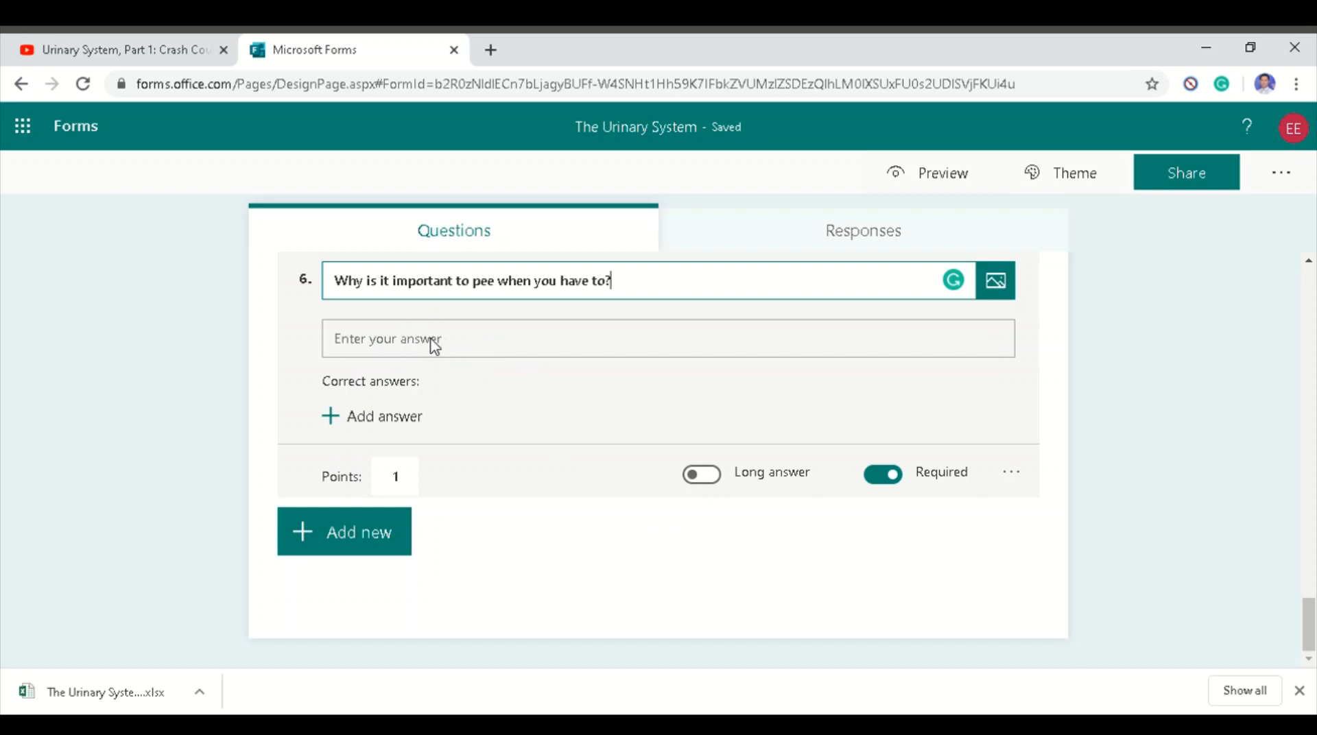
Make question 6 a long-answer question worth 2 points.
left_click(721, 483)
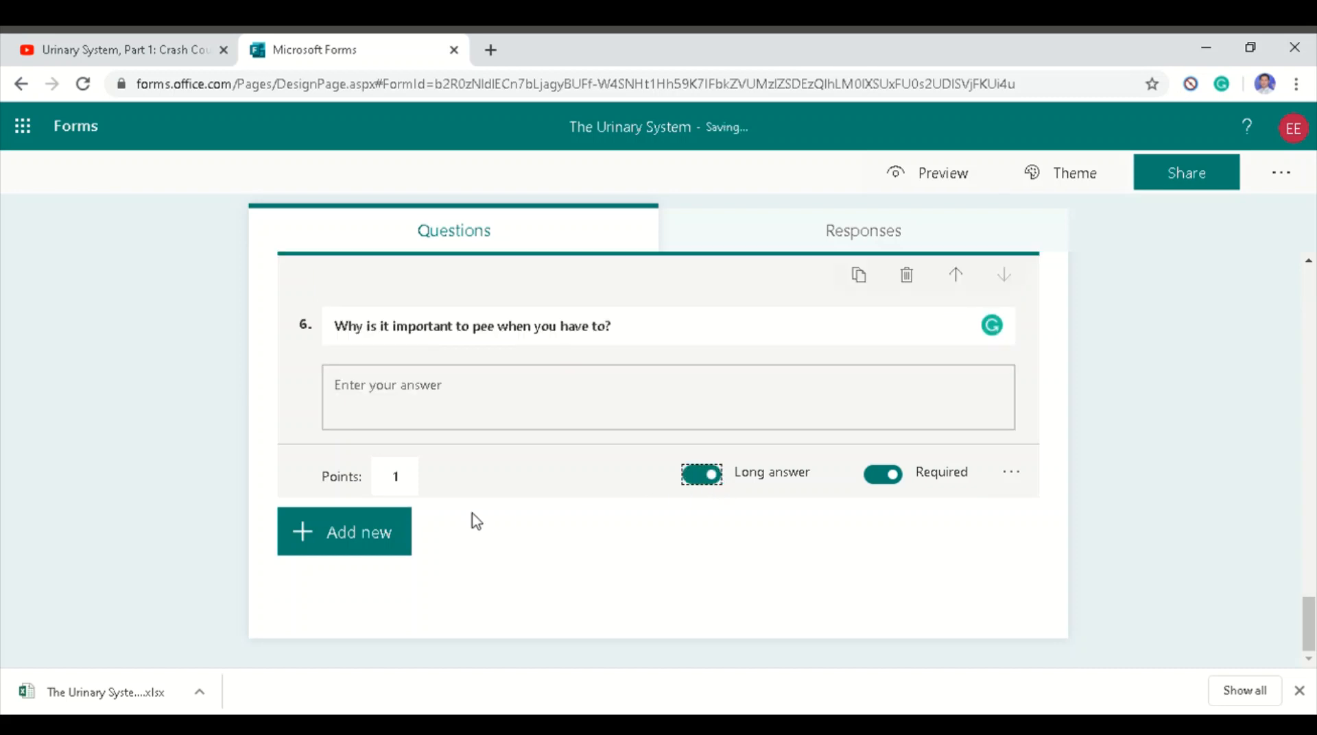
left_click(410, 487)
key("BackSpace")
type("2")
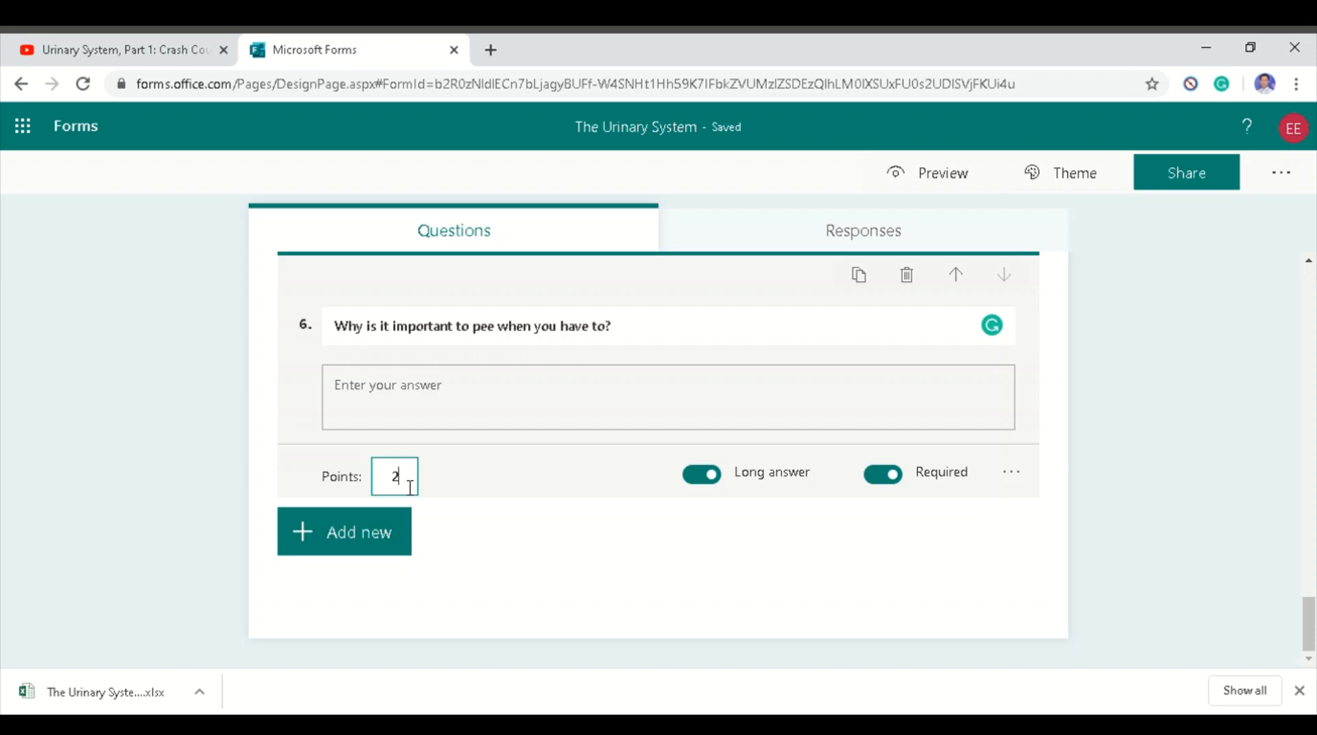
Preview the quiz as it appears on a computer and look through its first three questions.
left_click(931, 180)
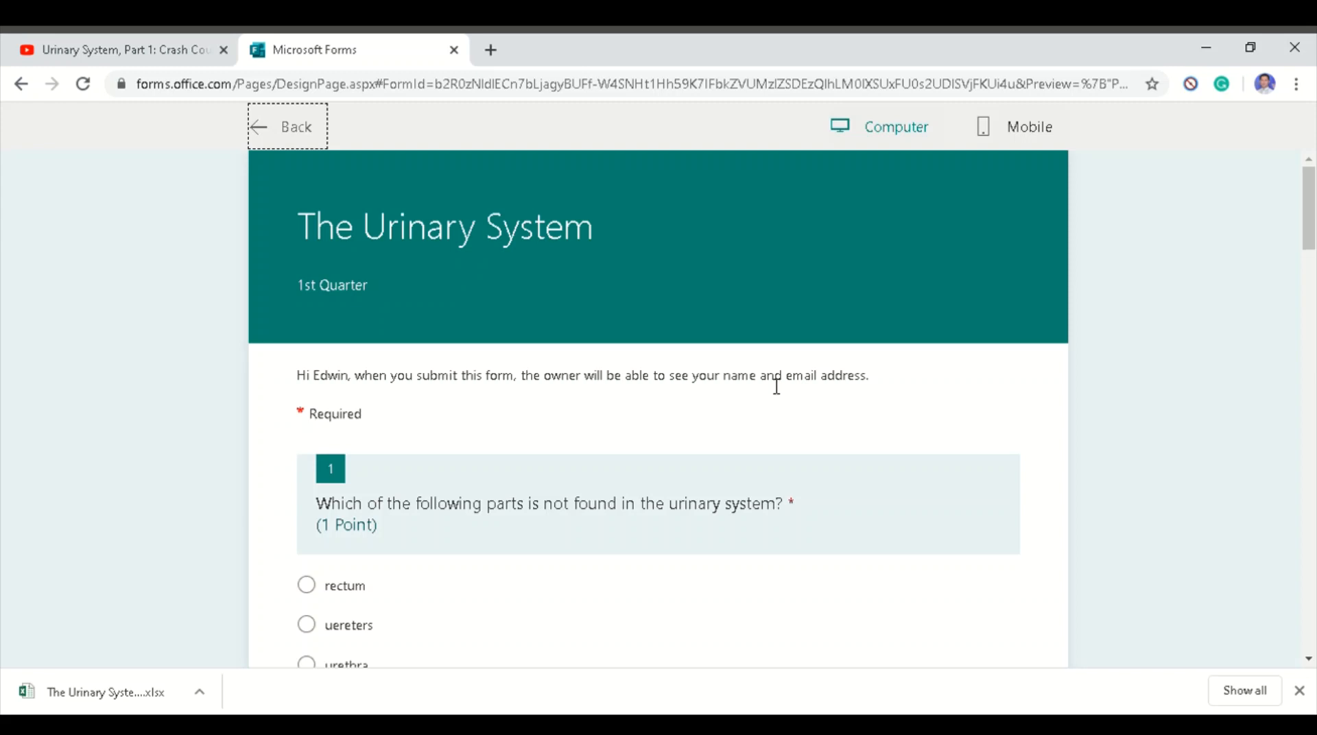
scroll(778, 385, "down", 2)
scroll(778, 383, "up", 2)
scroll(776, 383, "down", 10)
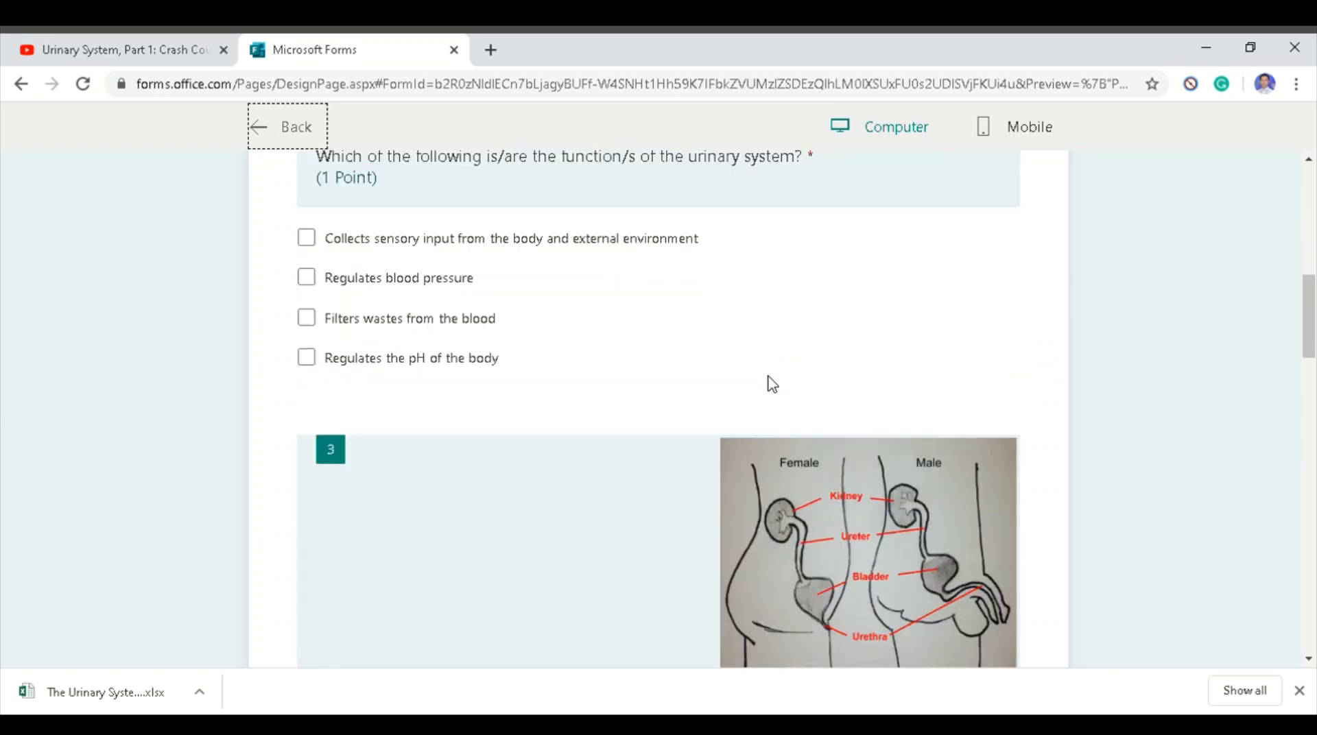
scroll(768, 376, "up", 10)
Check the quiz's questions in the mobile preview and return to editing.
left_click(1044, 134)
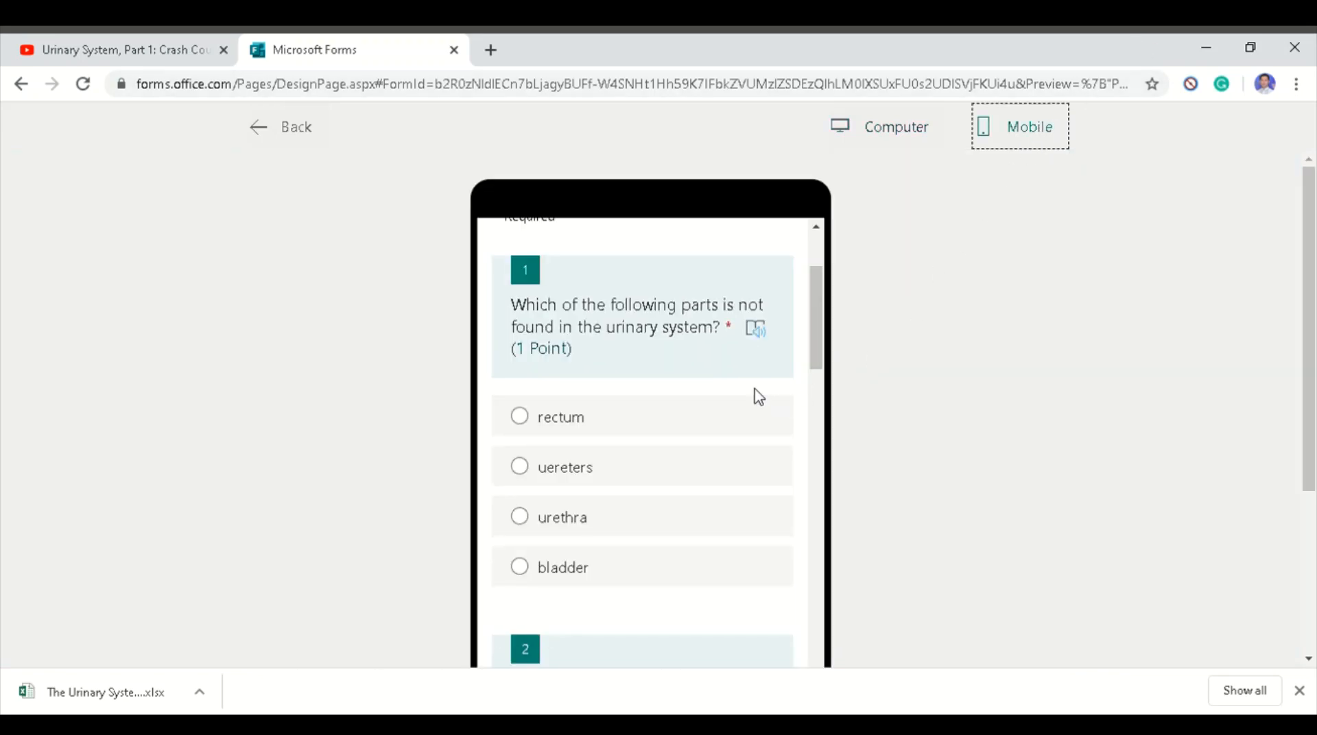
scroll(760, 396, "down", 5)
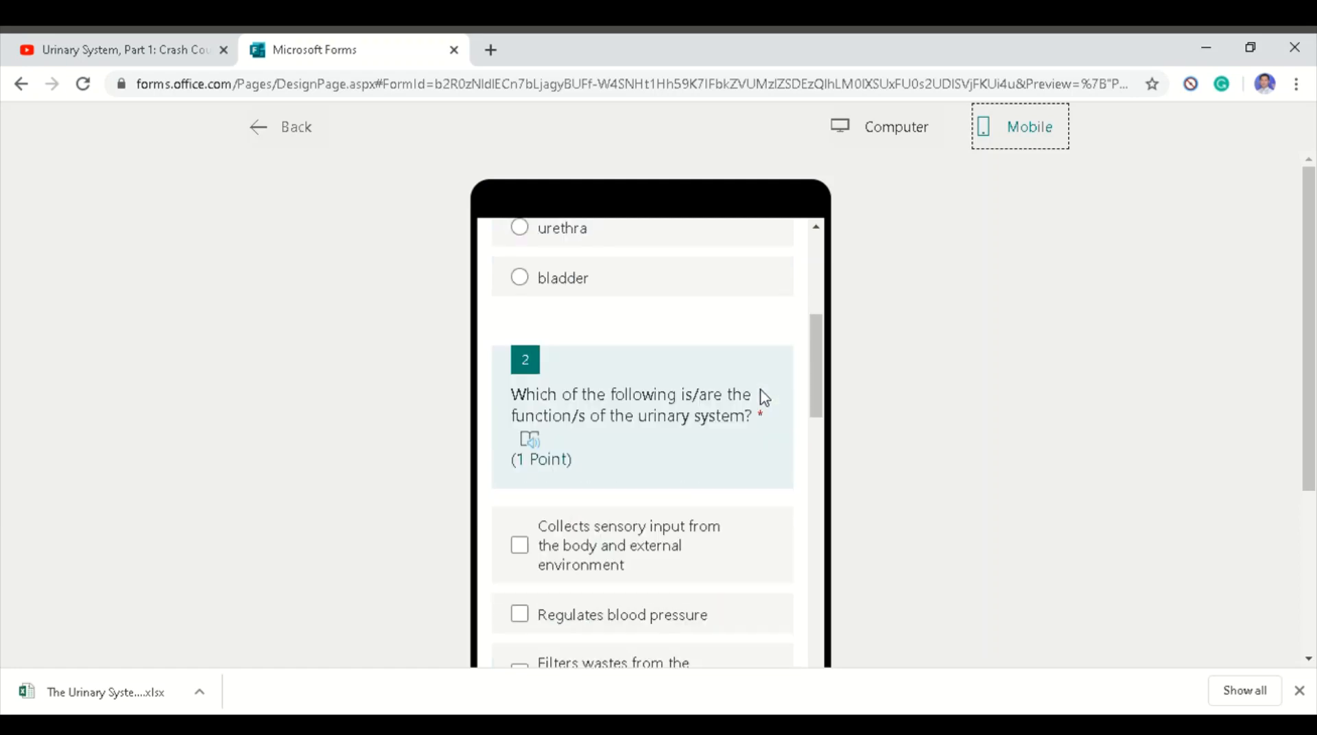
scroll(764, 399, "down", 10)
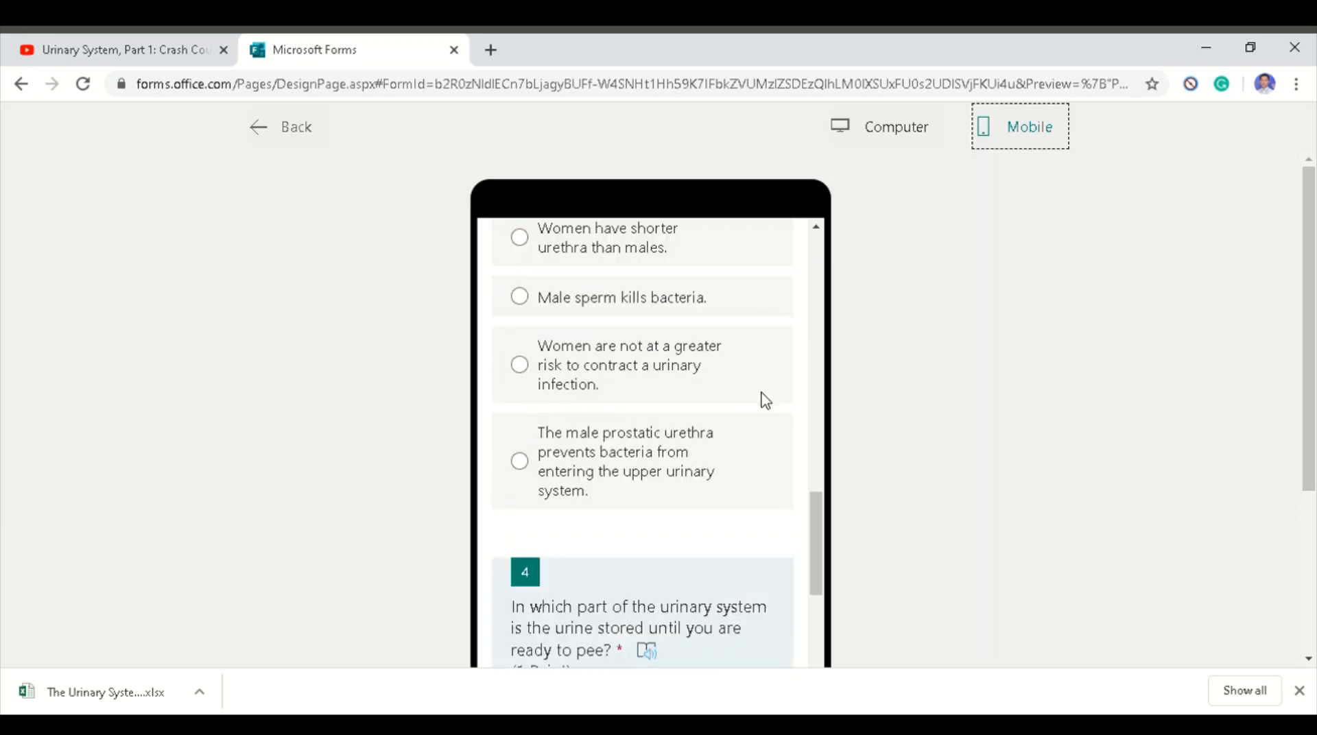
scroll(766, 400, "up", 10)
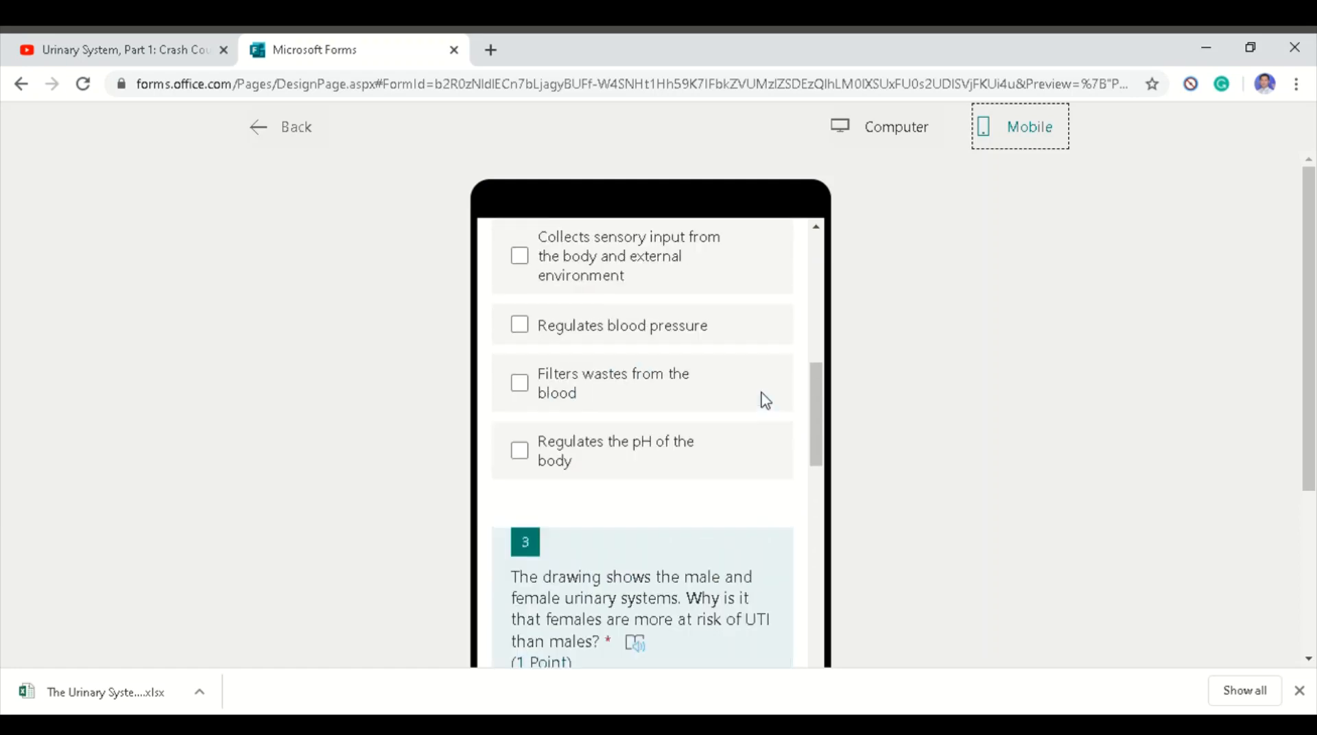
scroll(766, 401, "up", 6)
left_click(280, 134)
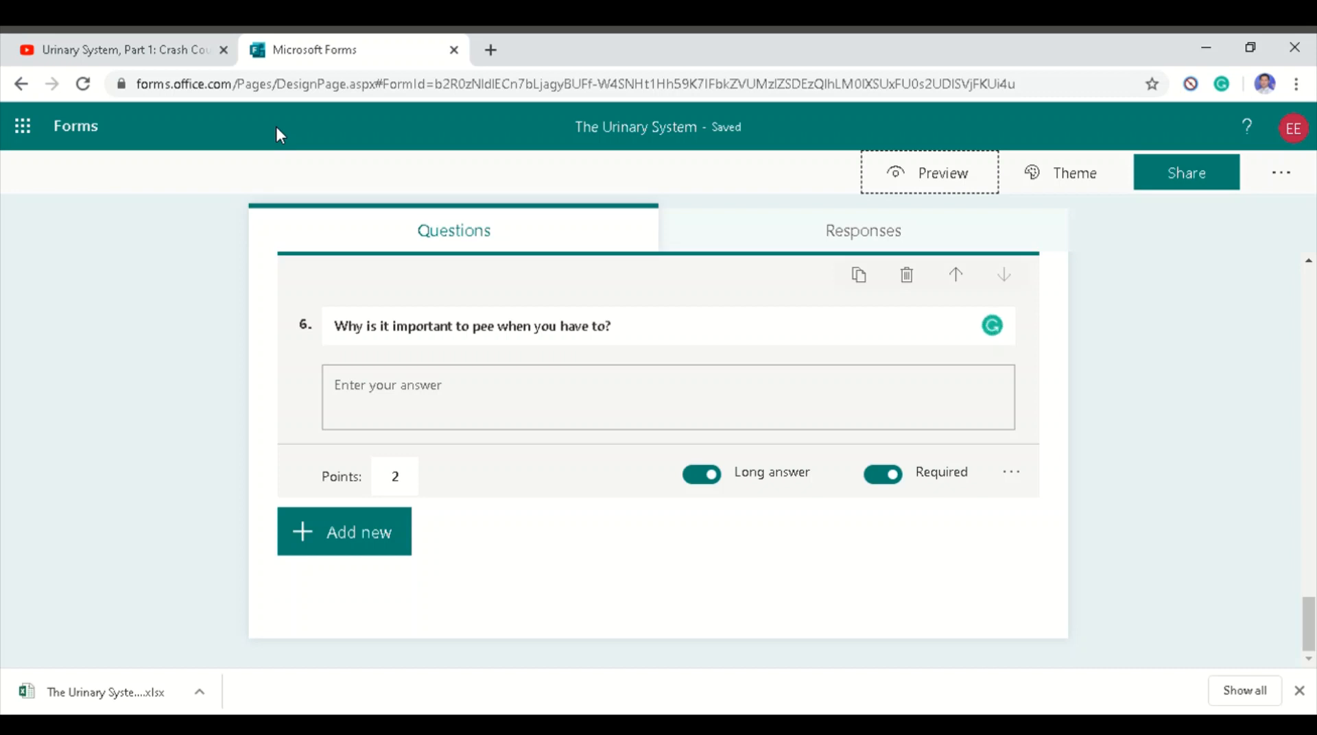
Look at the custom theme image options and apply the ready-made theme with laboratory flasks to the quiz.
left_click(1056, 182)
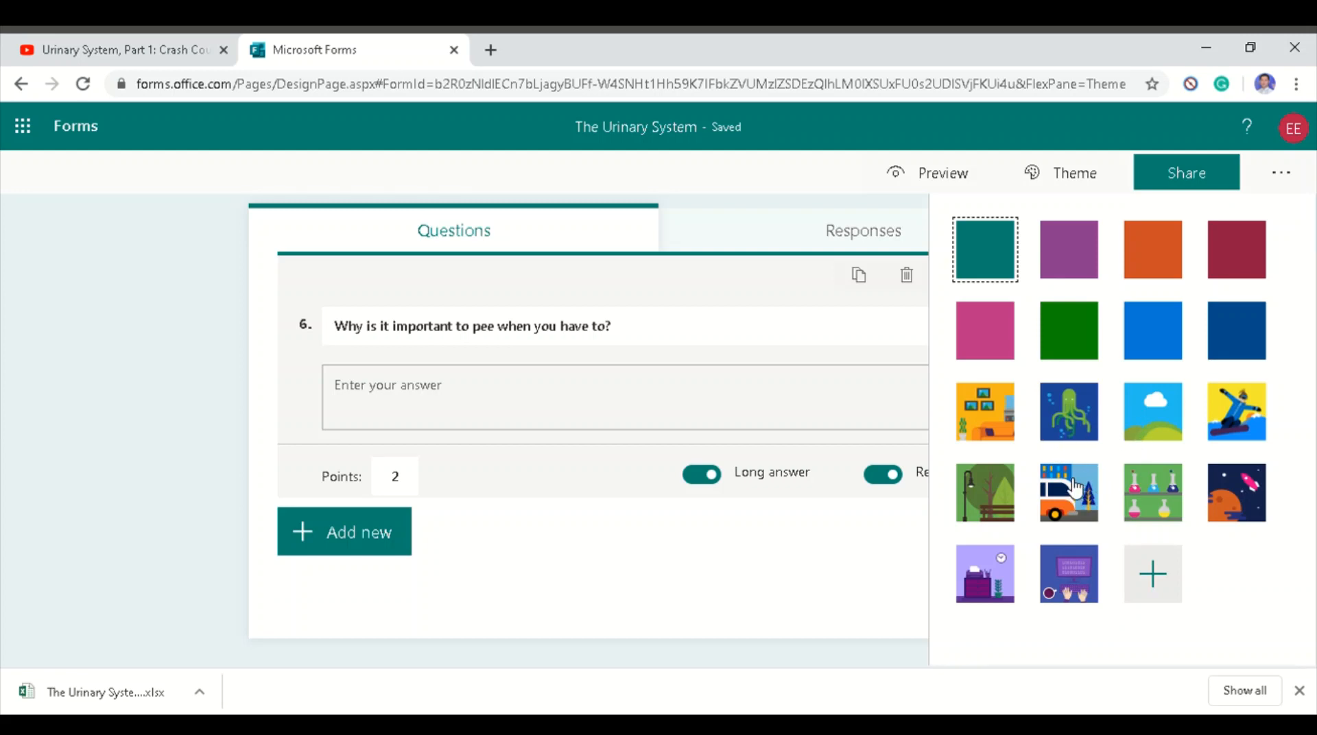
left_click(1164, 575)
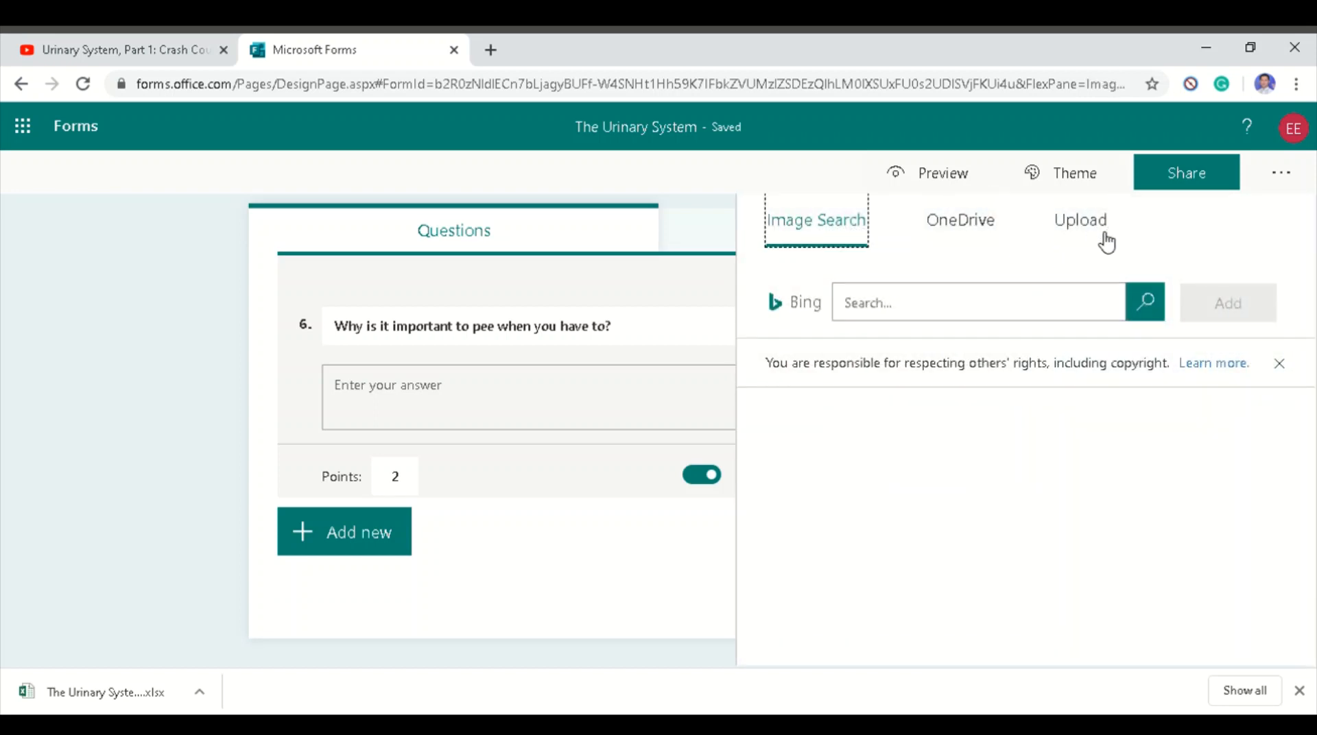
left_click(1004, 320)
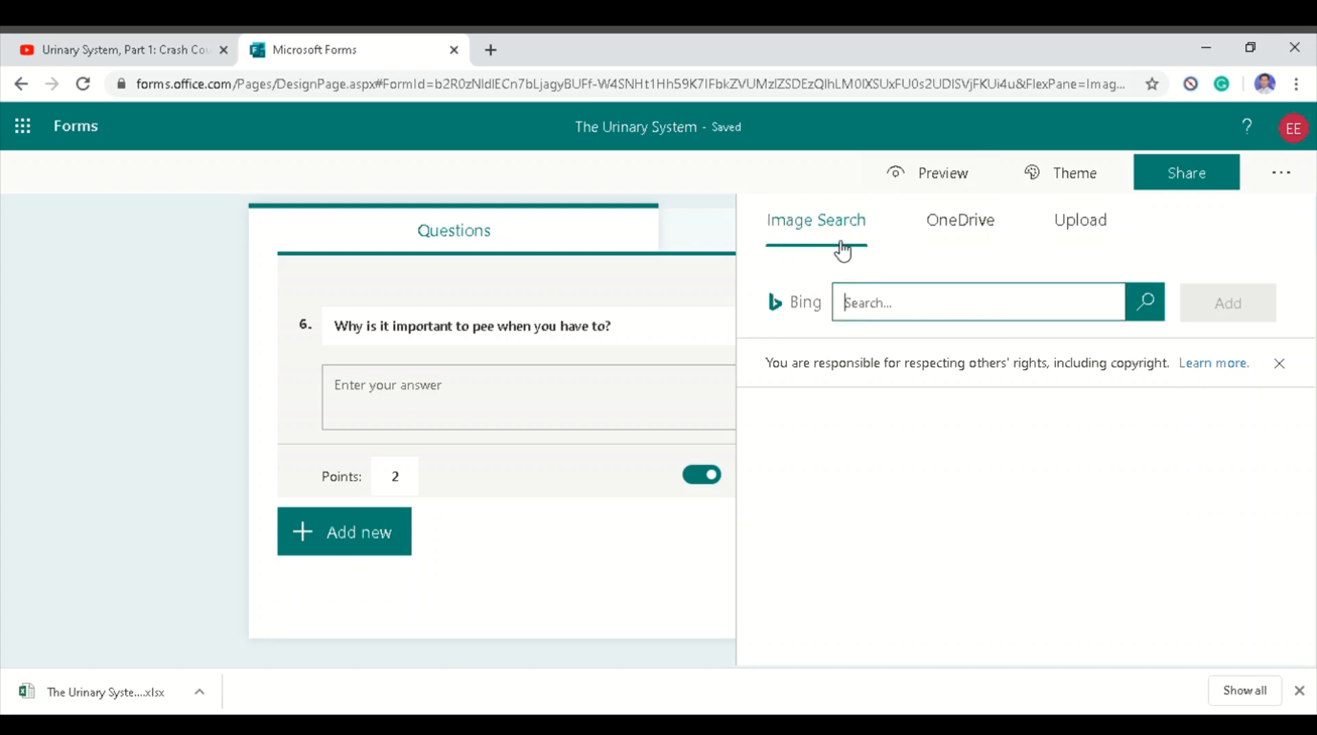
left_click(1067, 188)
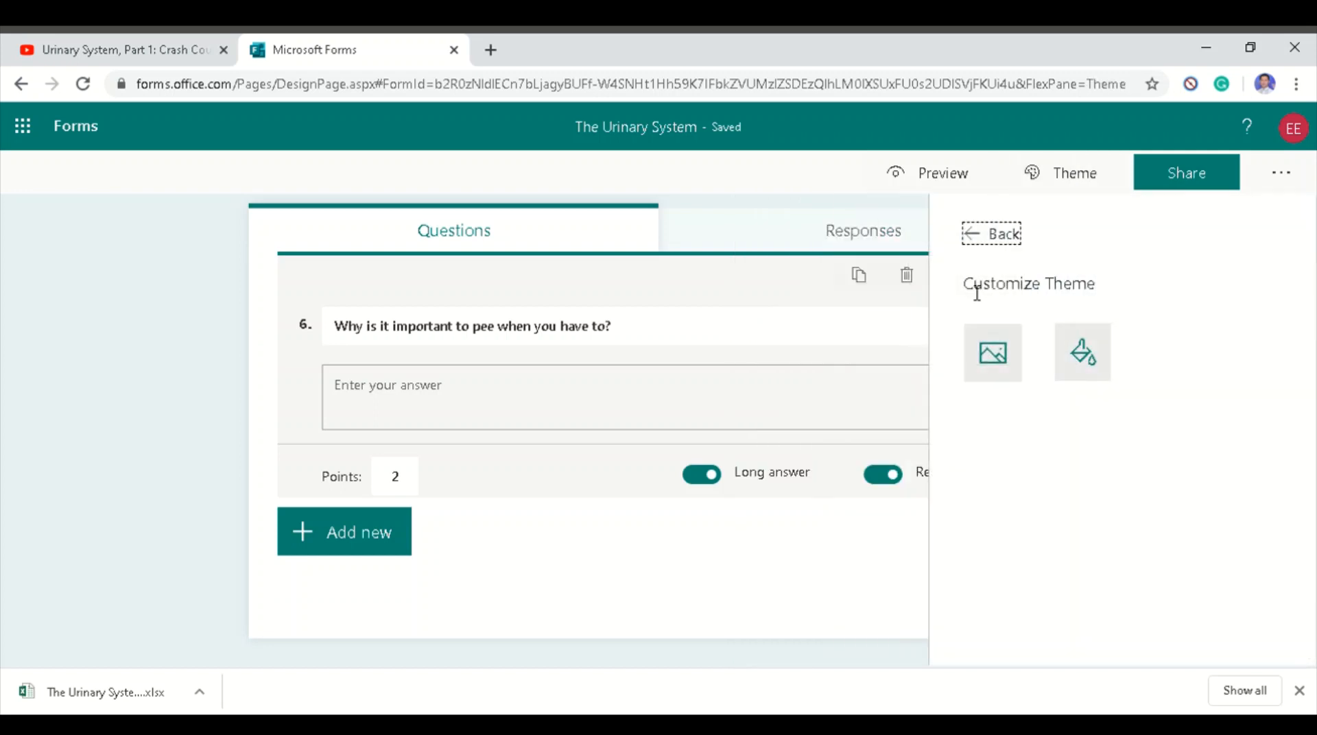
left_click(993, 246)
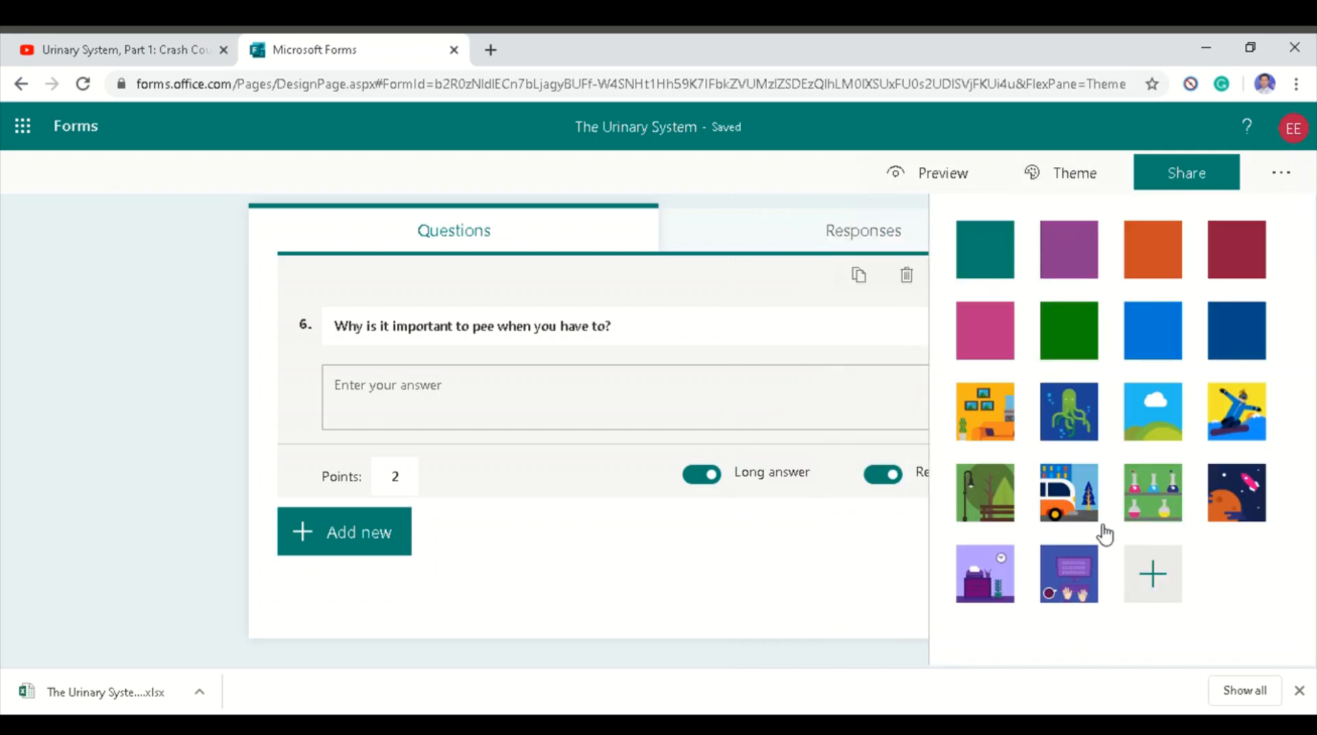
left_click(1159, 504)
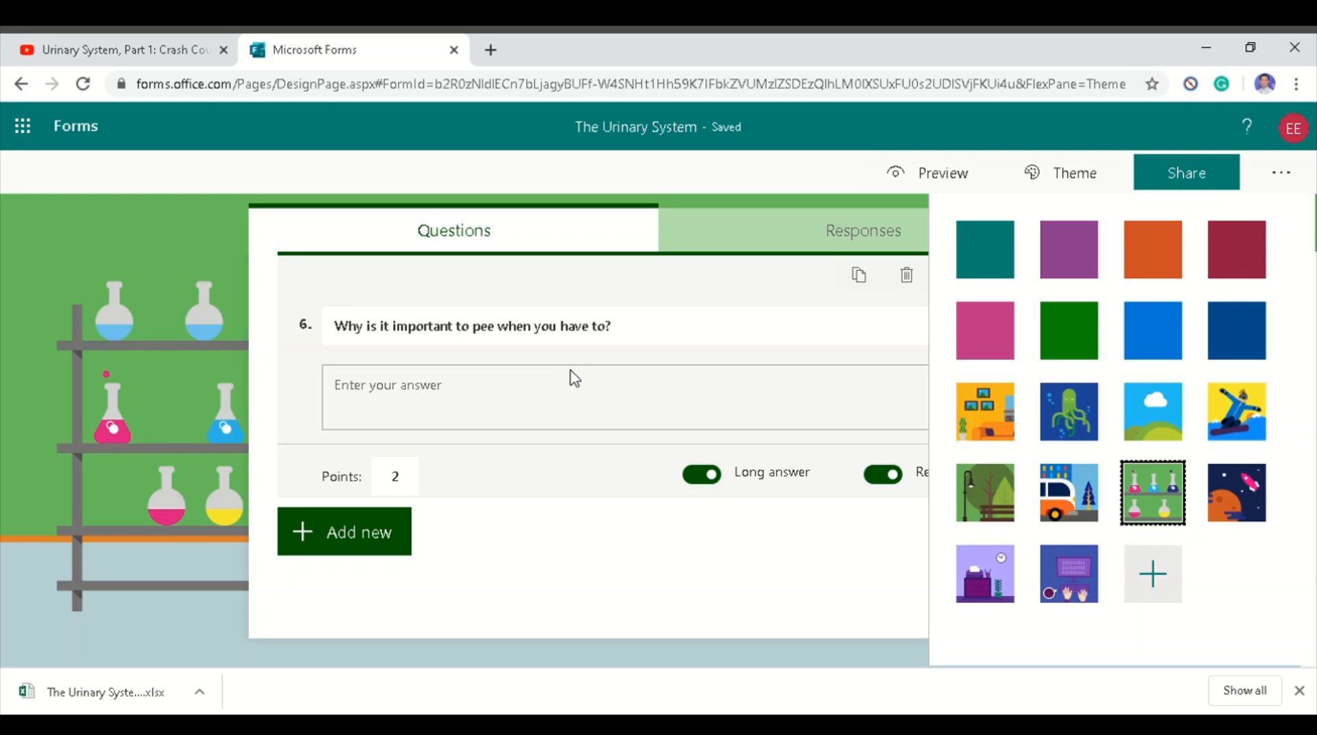
Examine the quiz's sharing options: who can respond, link, QR code, embed code and e-mail.
left_click(1199, 192)
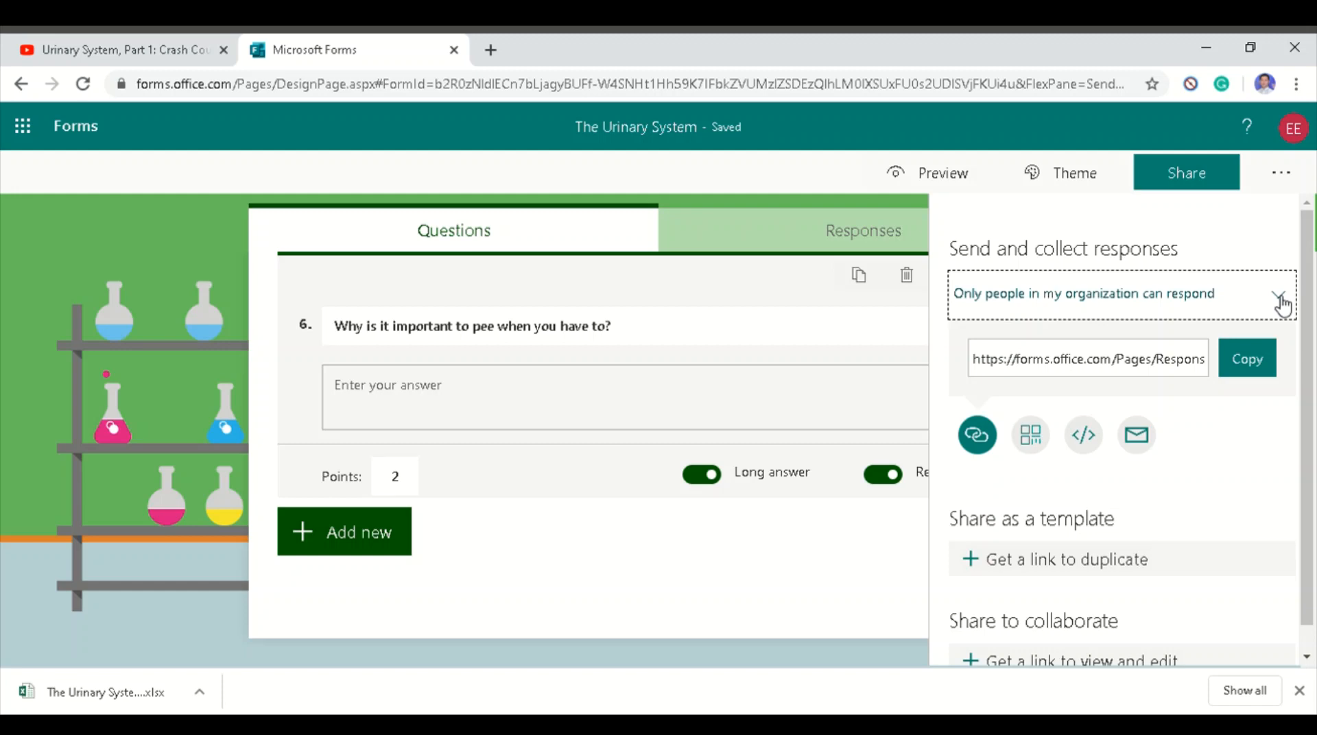
left_click(1280, 300)
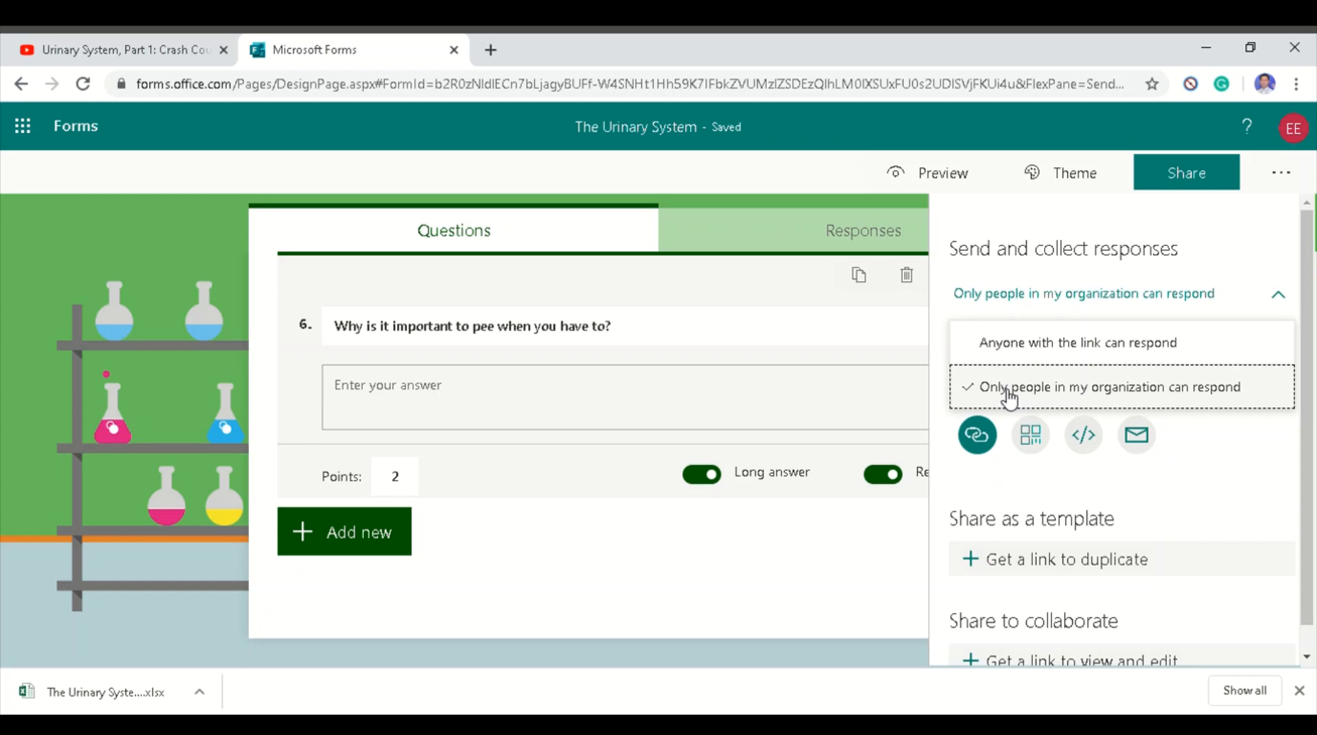
left_click(983, 439)
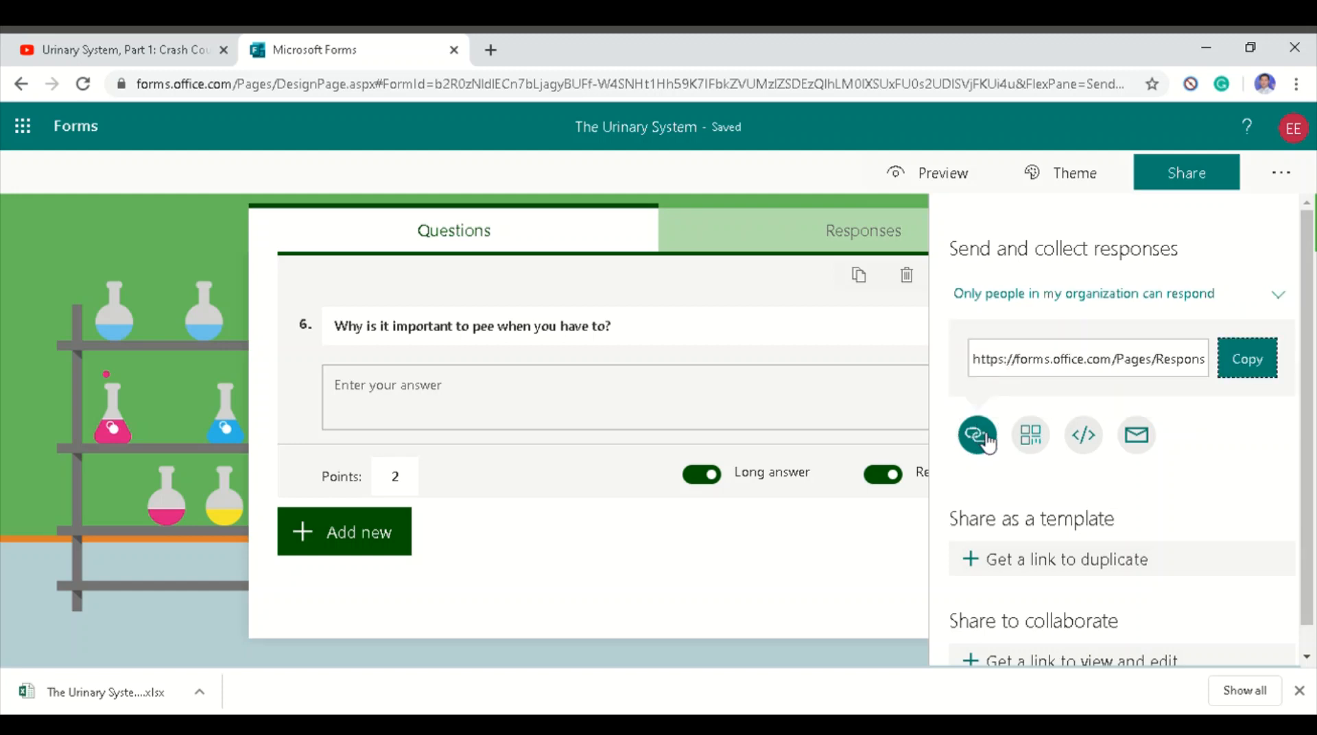
left_click(1044, 441)
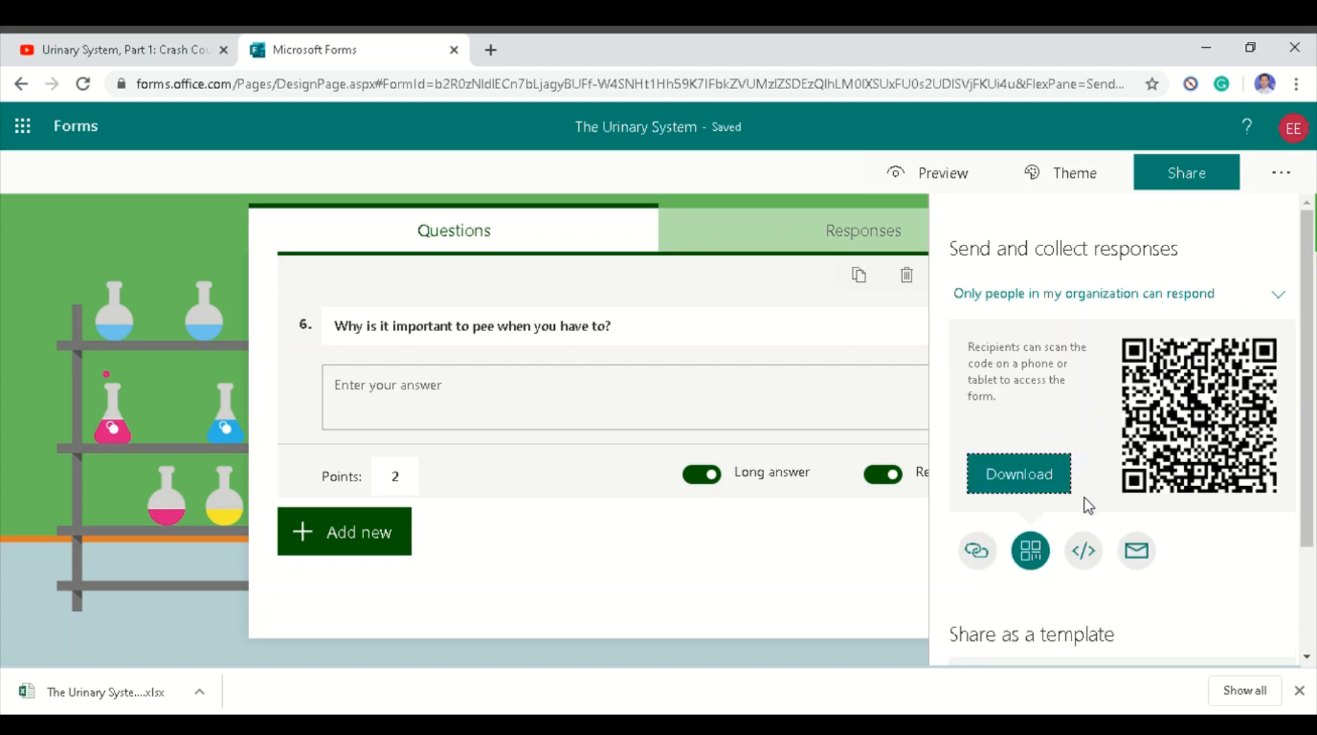
left_click(1099, 558)
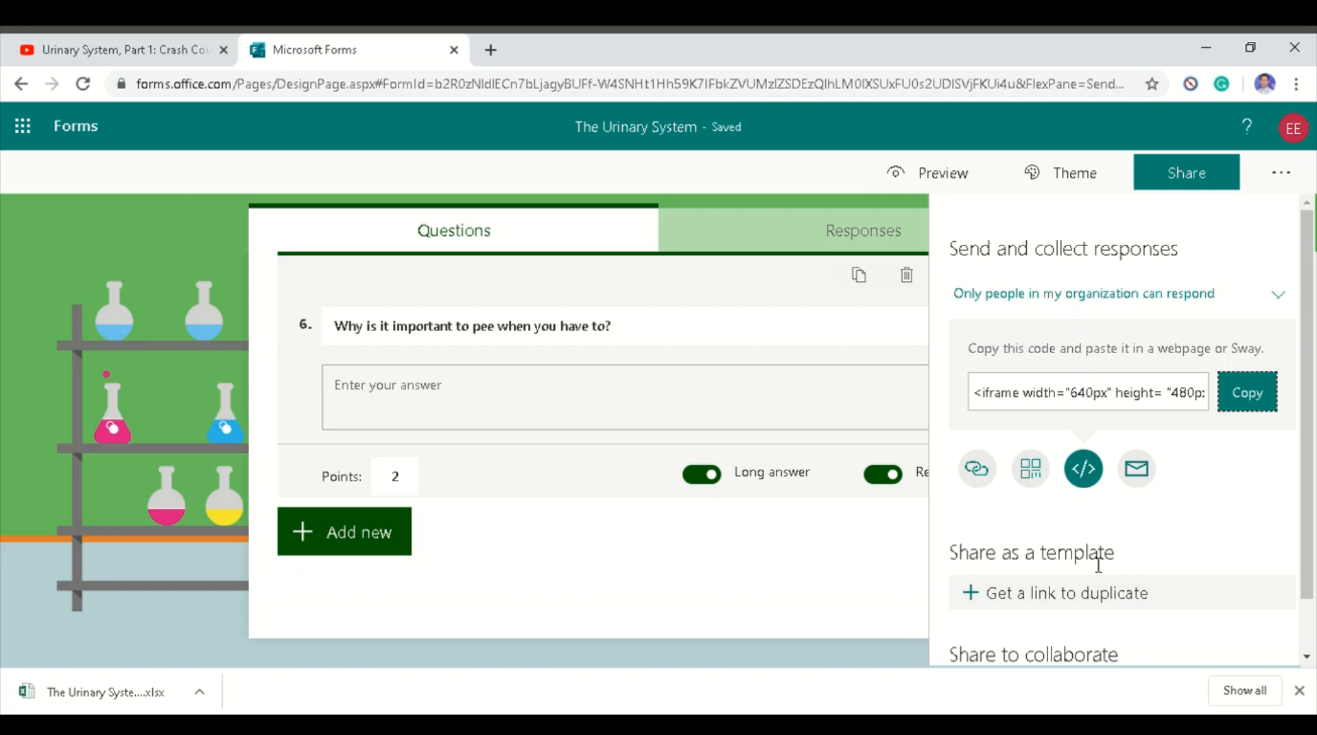
left_click(1137, 471)
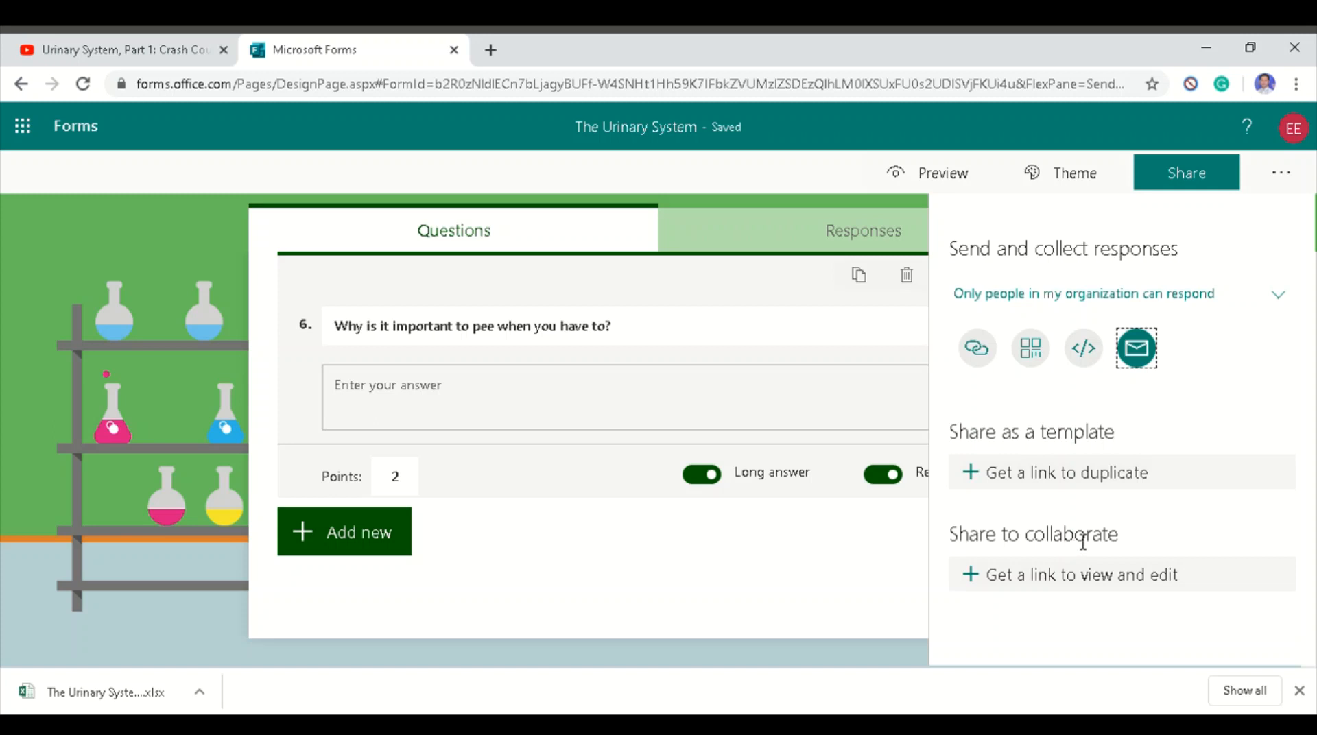
Leave this quiz, open the existing "The Urinary System" quiz with collected responses, and view its response summary.
left_click(66, 129)
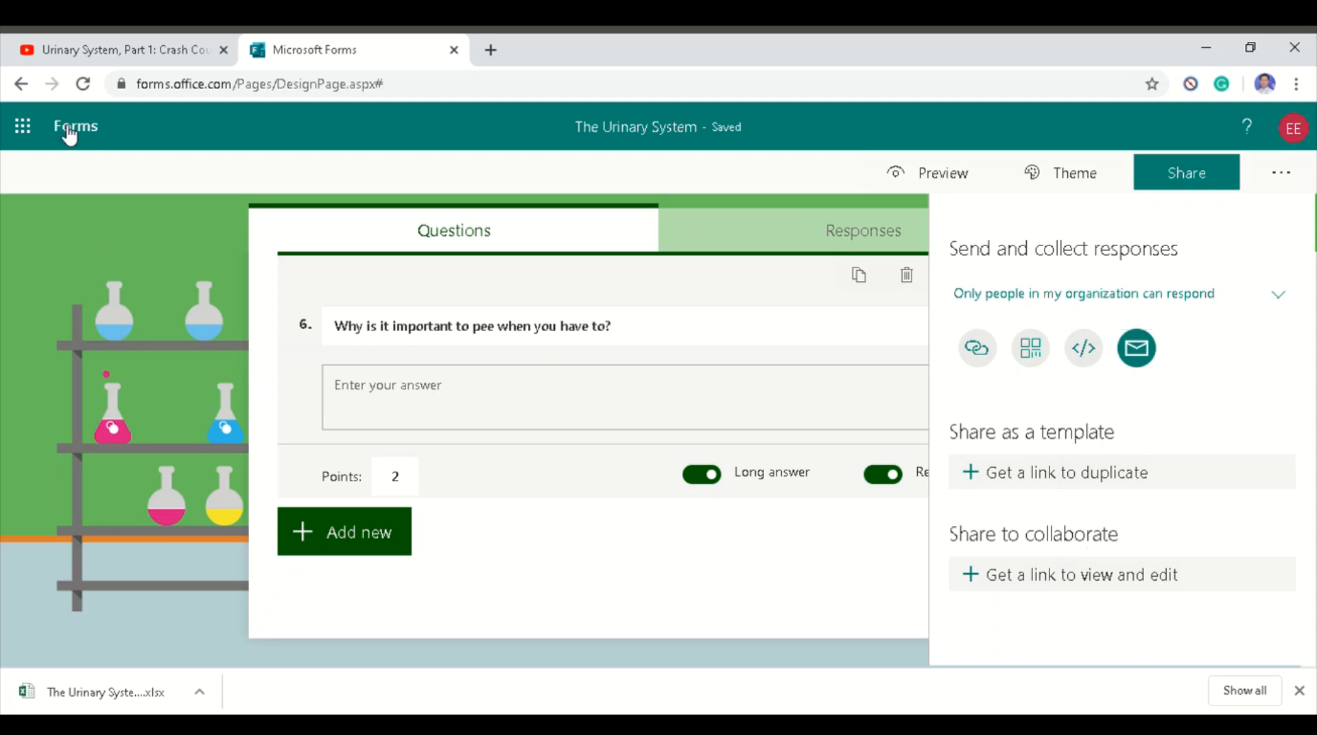
left_click(809, 452)
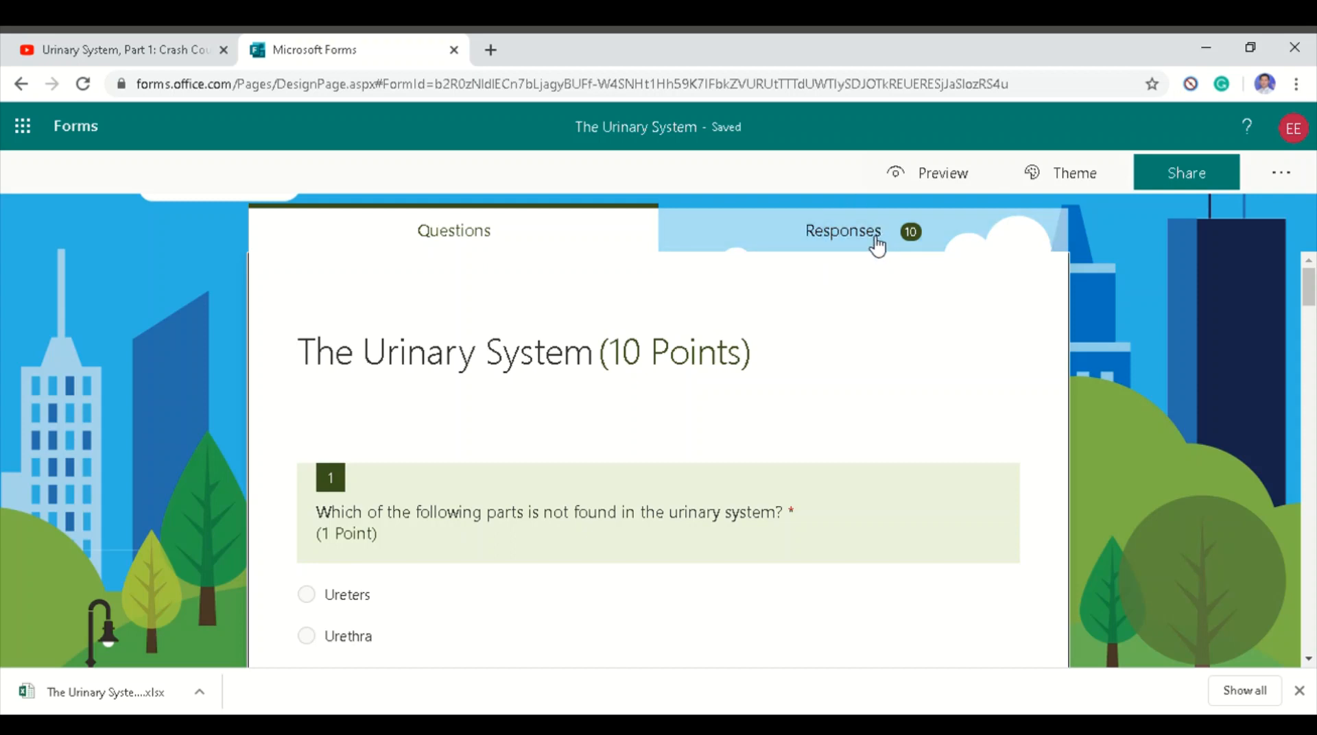
left_click(833, 235)
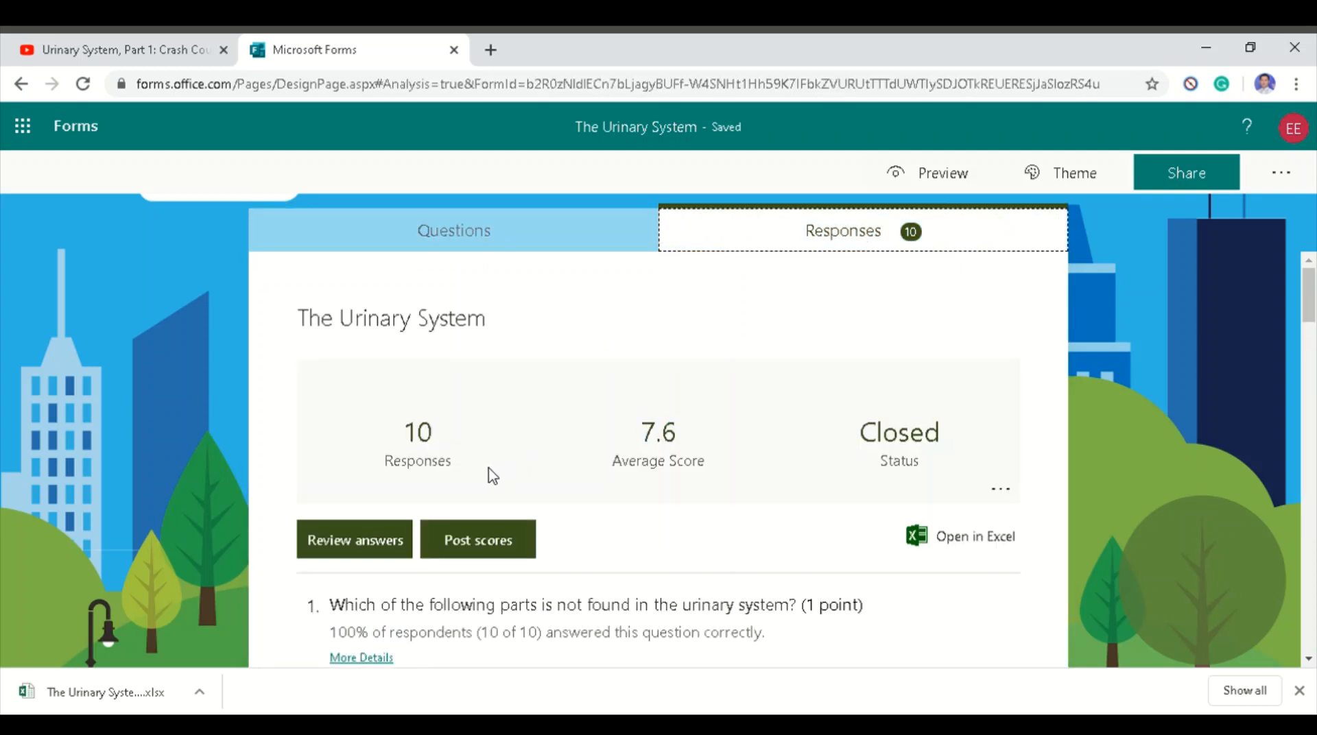
scroll(426, 500, "down", 3)
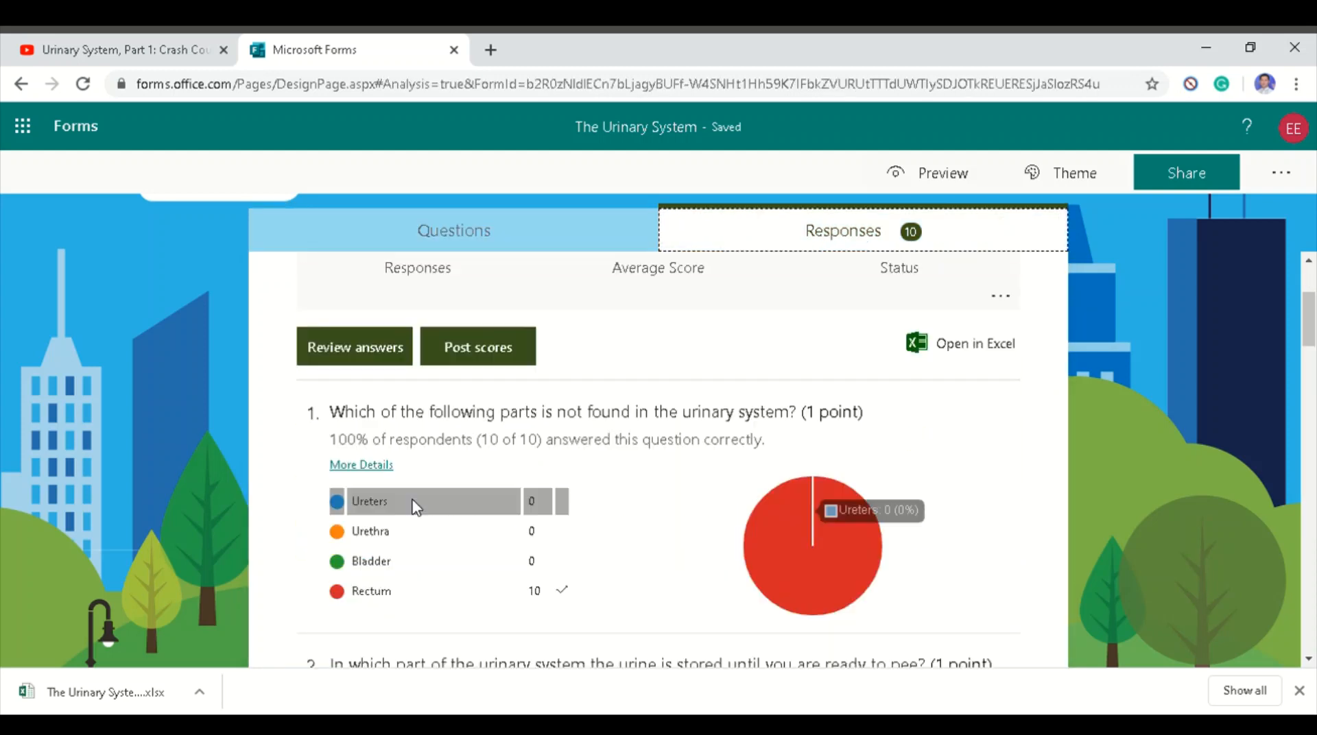
Review the answers person by person, advancing to the third respondent and examining the grading of questions 1 to 3.
left_click(372, 360)
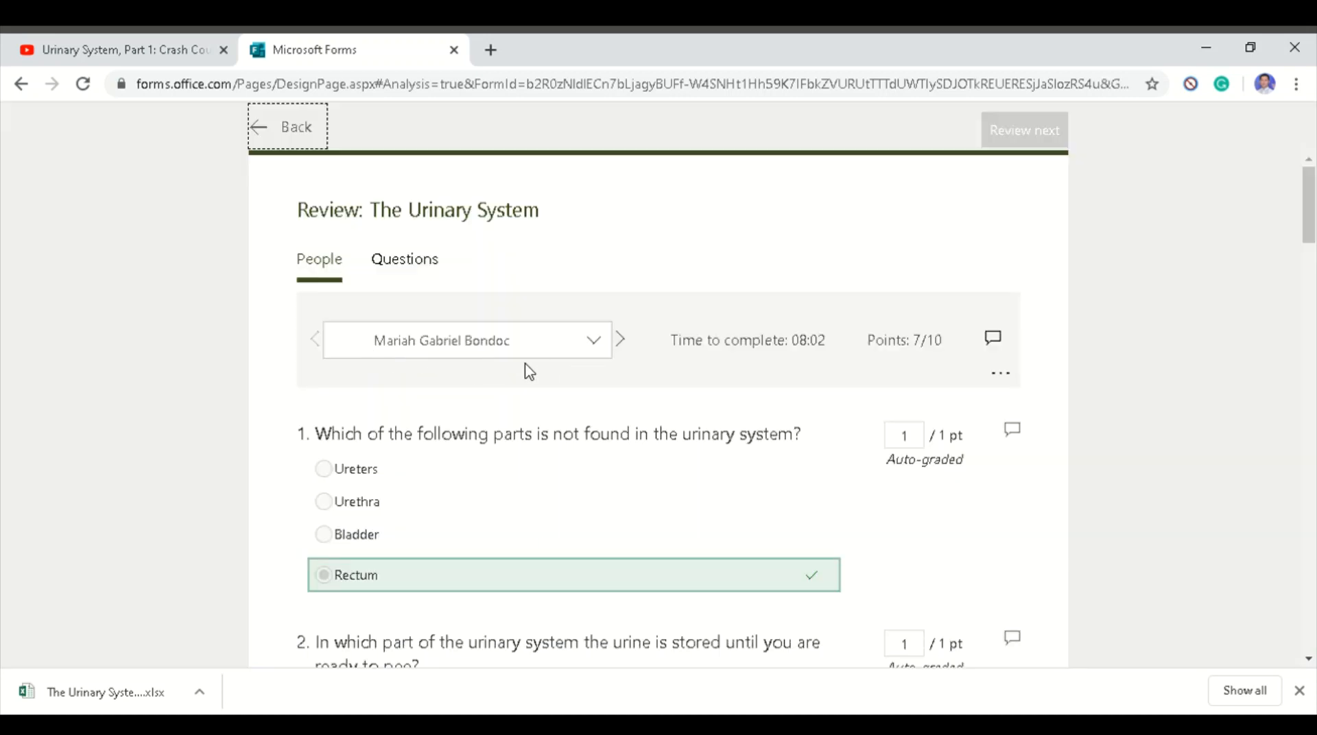
left_click(621, 341)
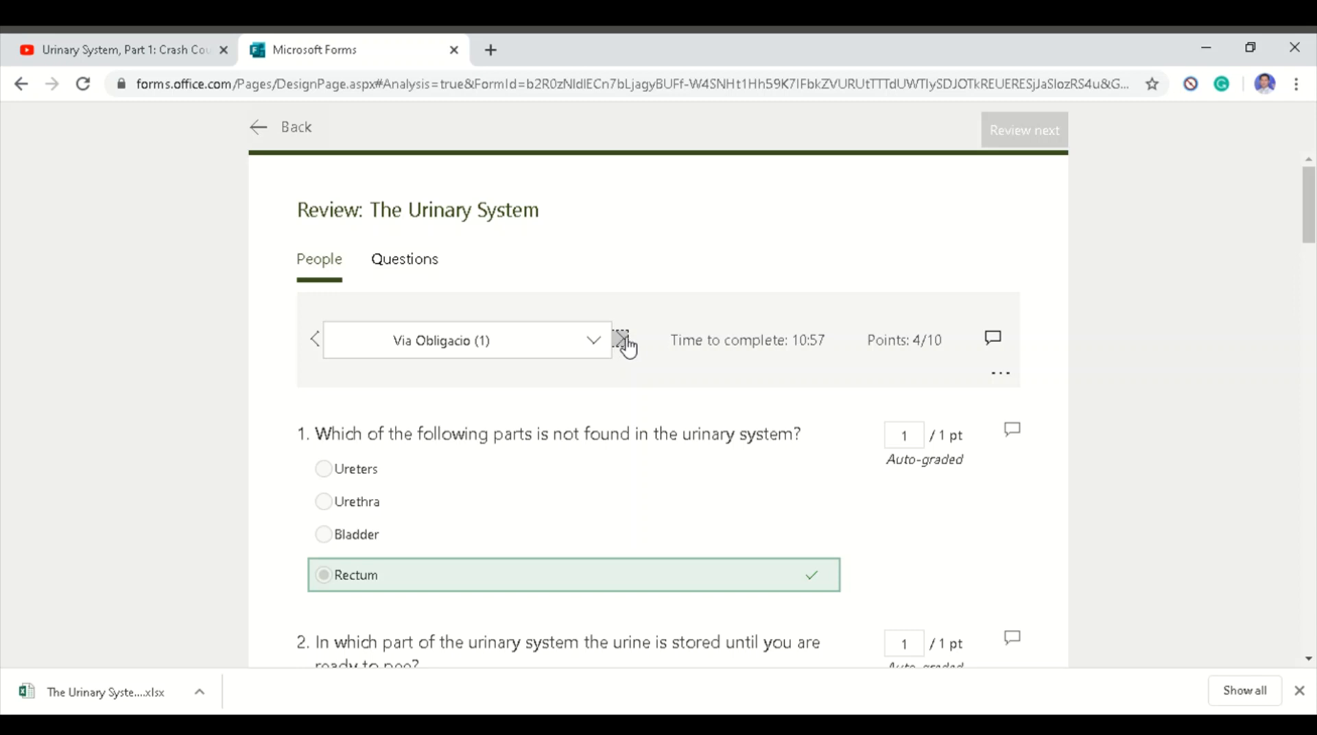
left_click(622, 341)
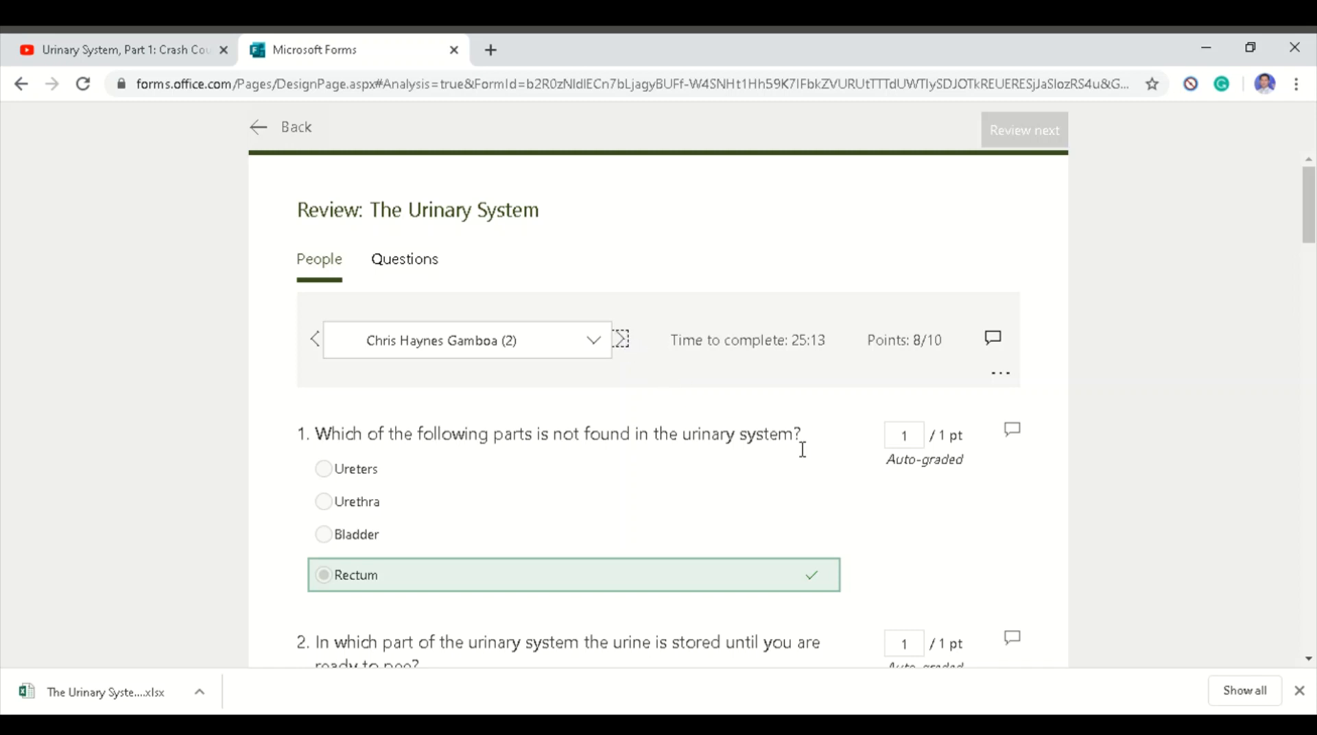
scroll(796, 446, "down", 3)
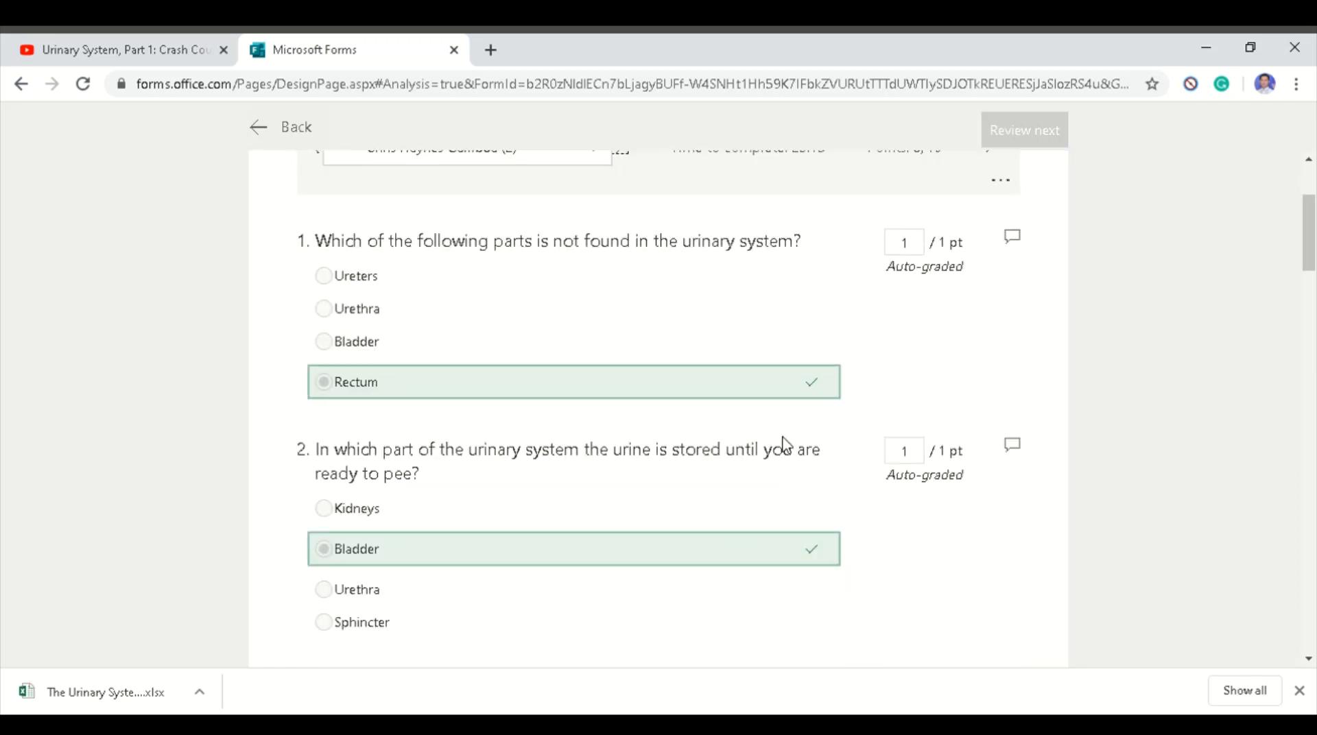
scroll(926, 412, "down", 2)
scroll(929, 413, "up", 2)
scroll(930, 414, "down", 4)
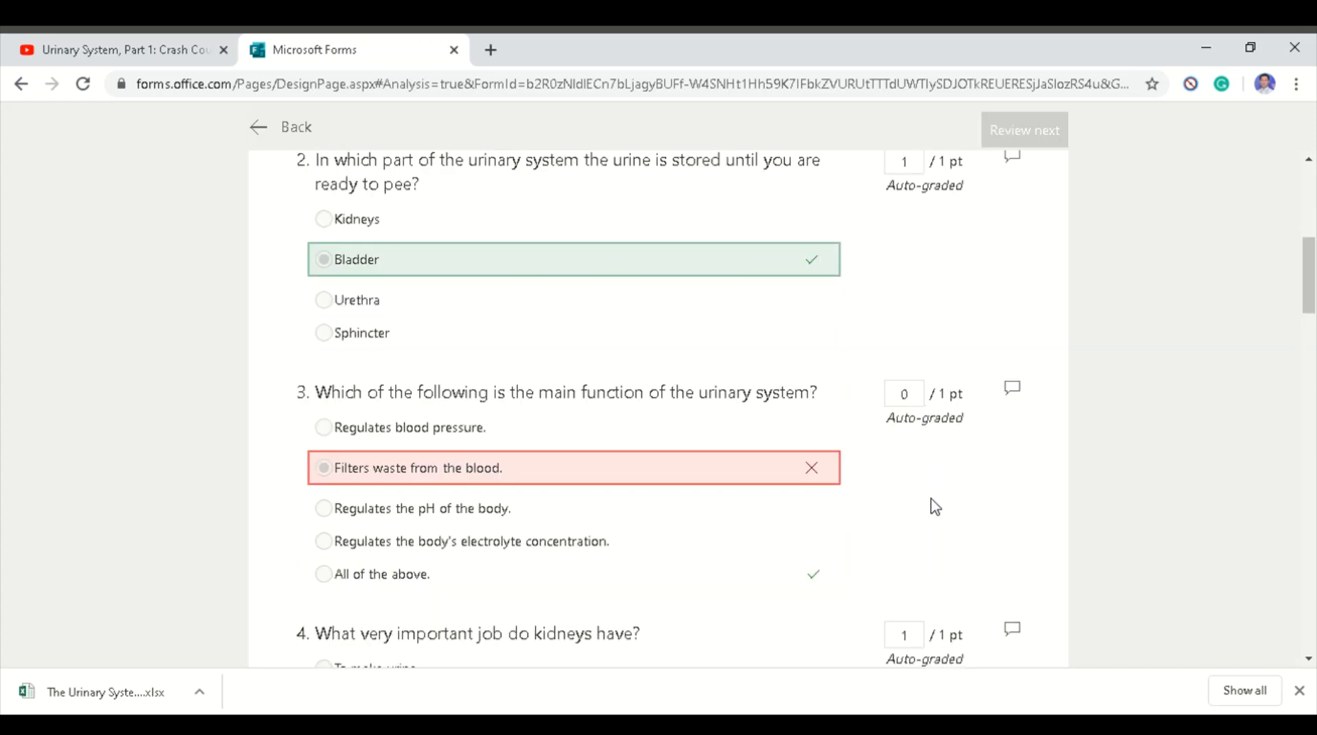
scroll(930, 505, "up", 5)
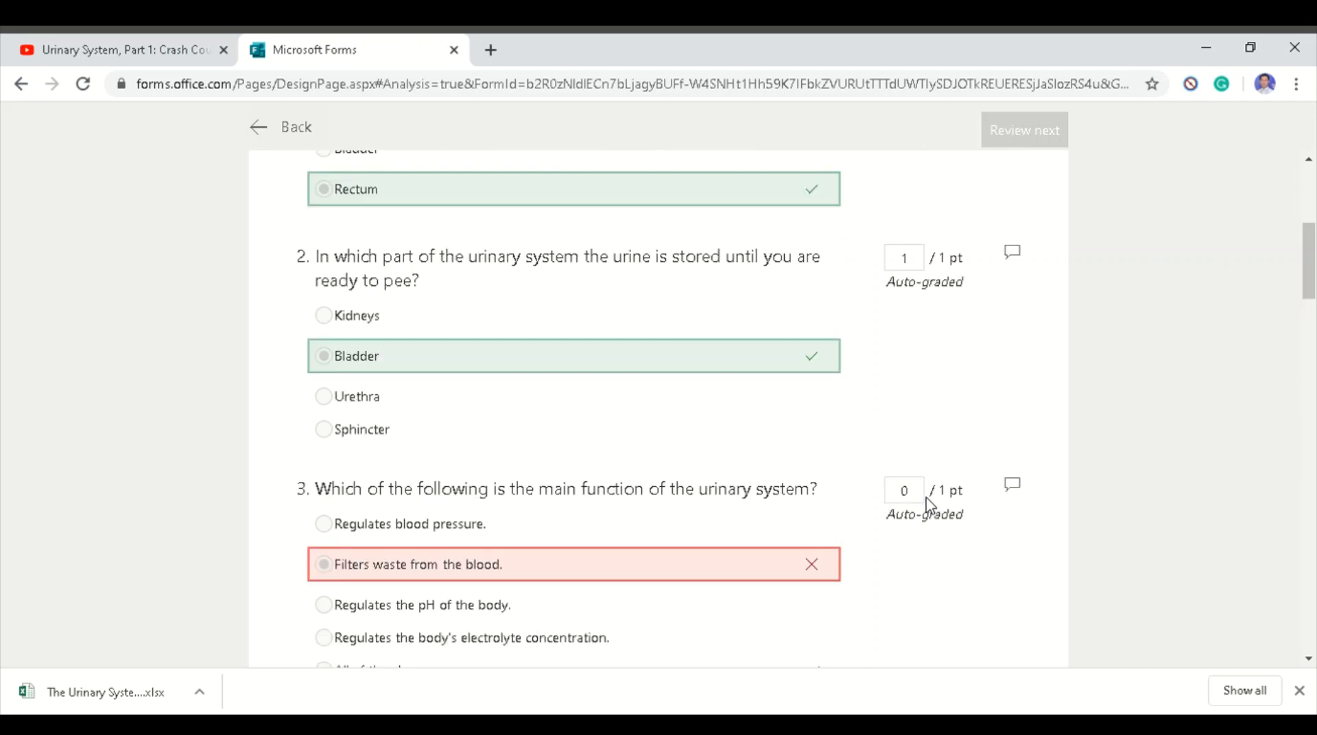
scroll(930, 505, "up", 1)
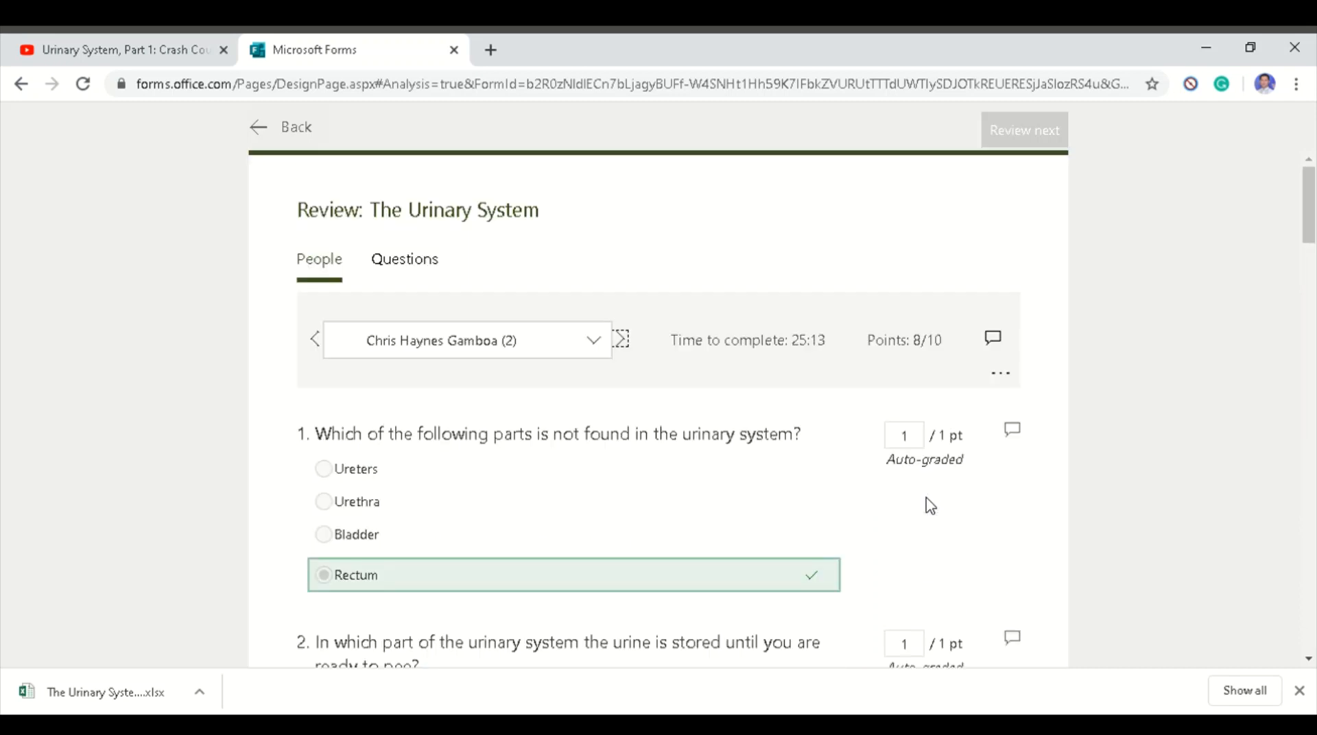
View the answers grouped by question, switch back to the per-person review, and return to the response summary.
left_click(414, 269)
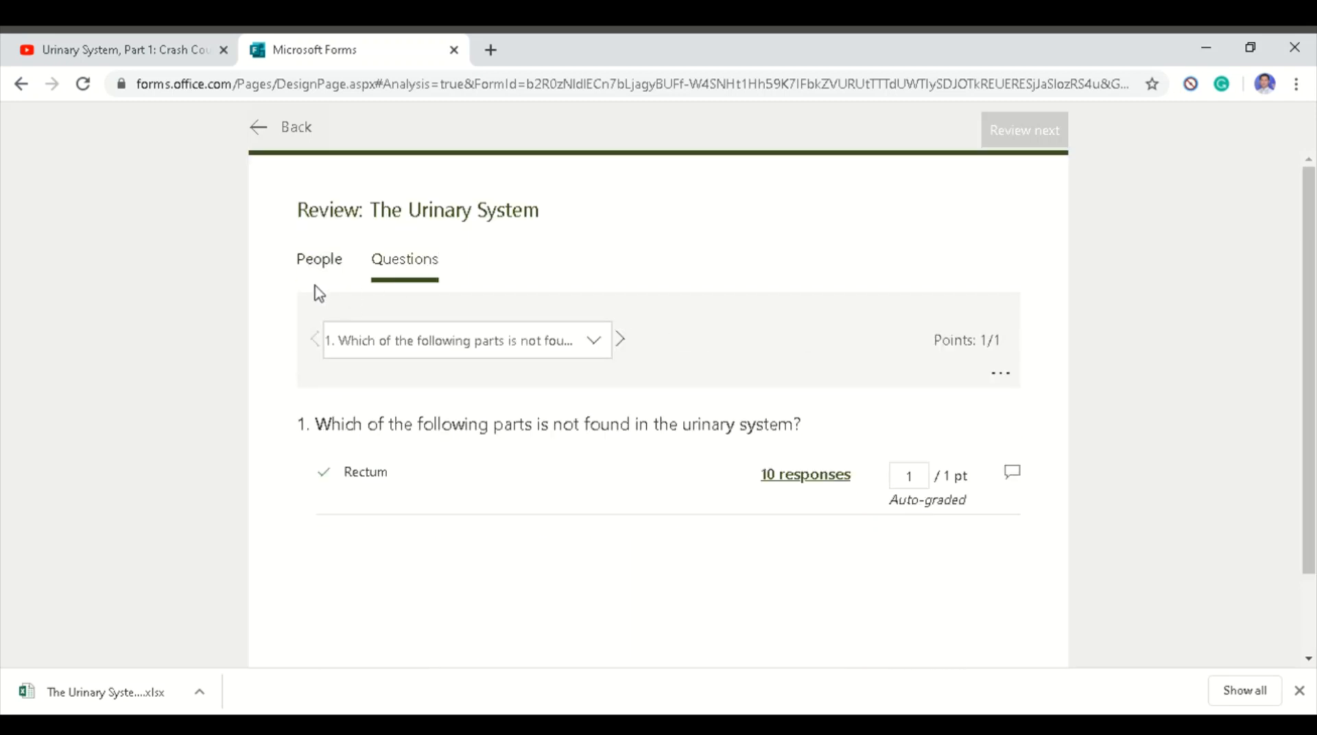
left_click(325, 264)
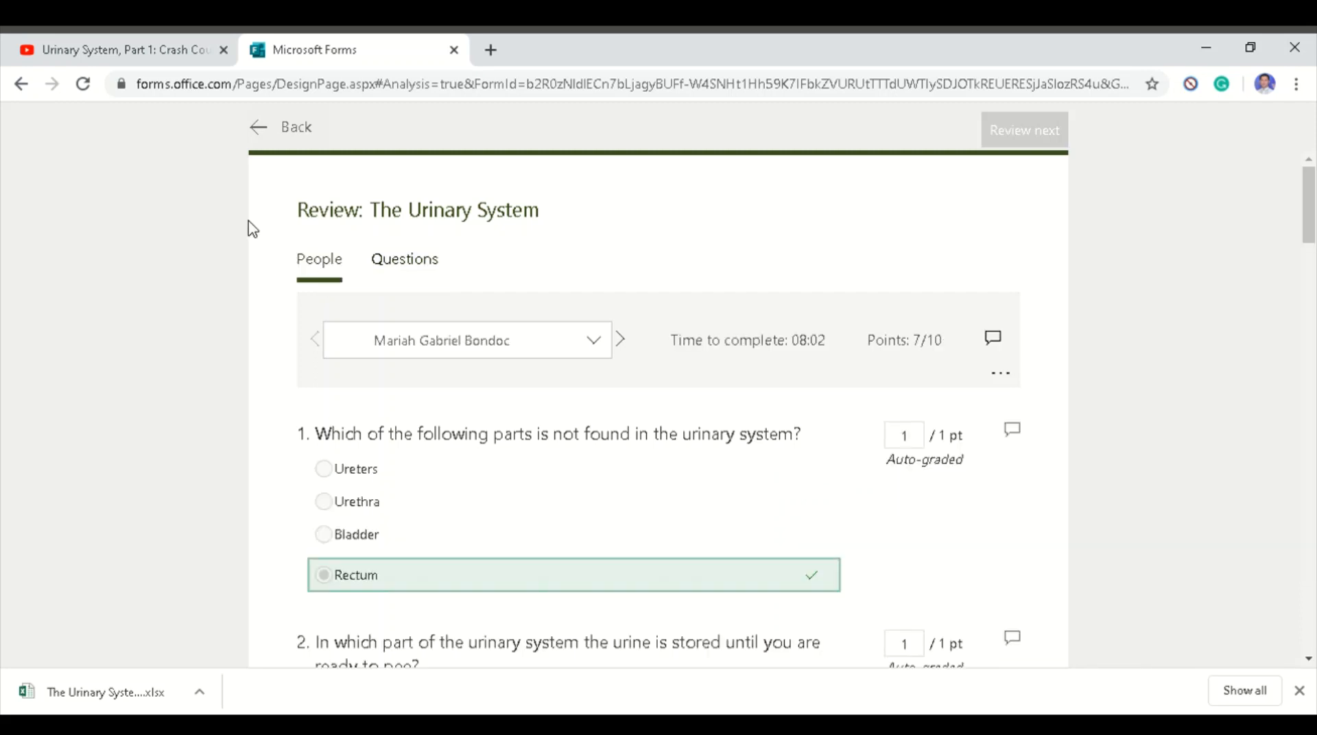
left_click(263, 127)
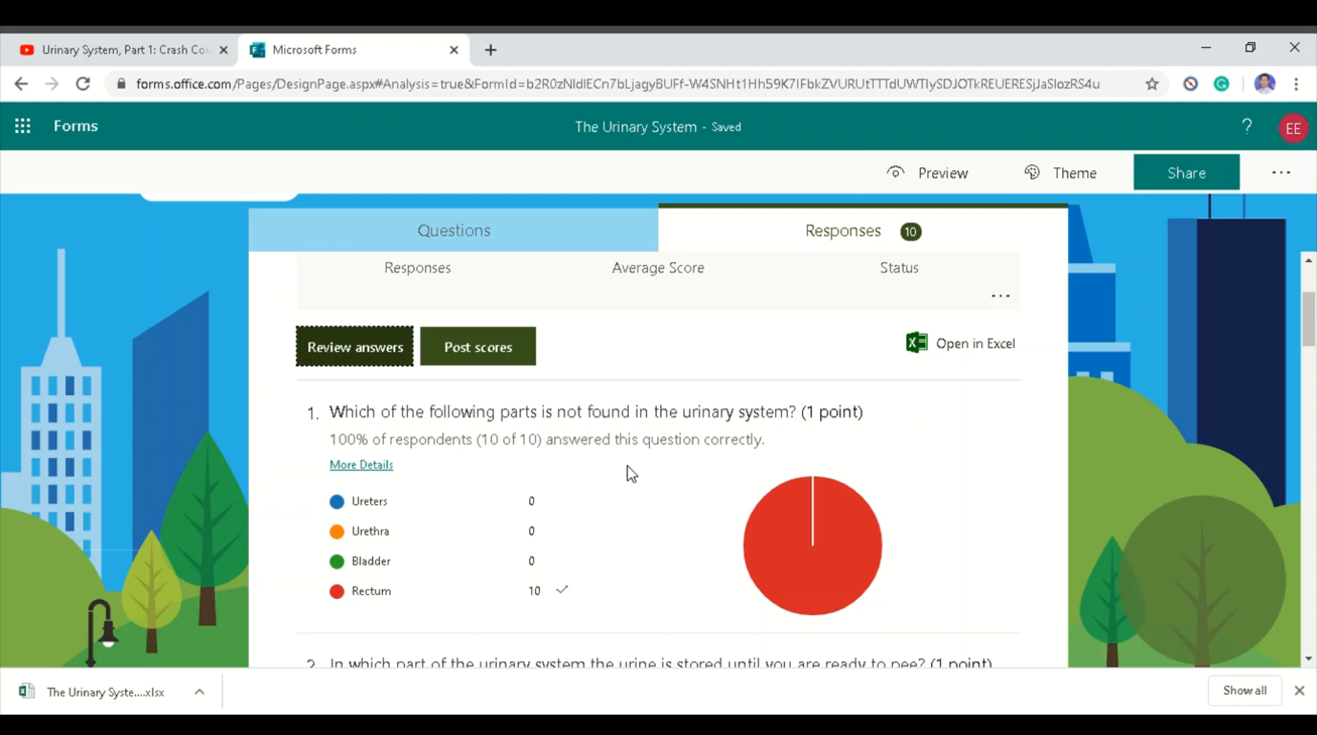
Examine the answer breakdown and pie chart of question 1, including the shares for Ureters and Rectum.
scroll(597, 471, "down", 3)
scroll(597, 471, "up", 3)
scroll(597, 469, "down", 1)
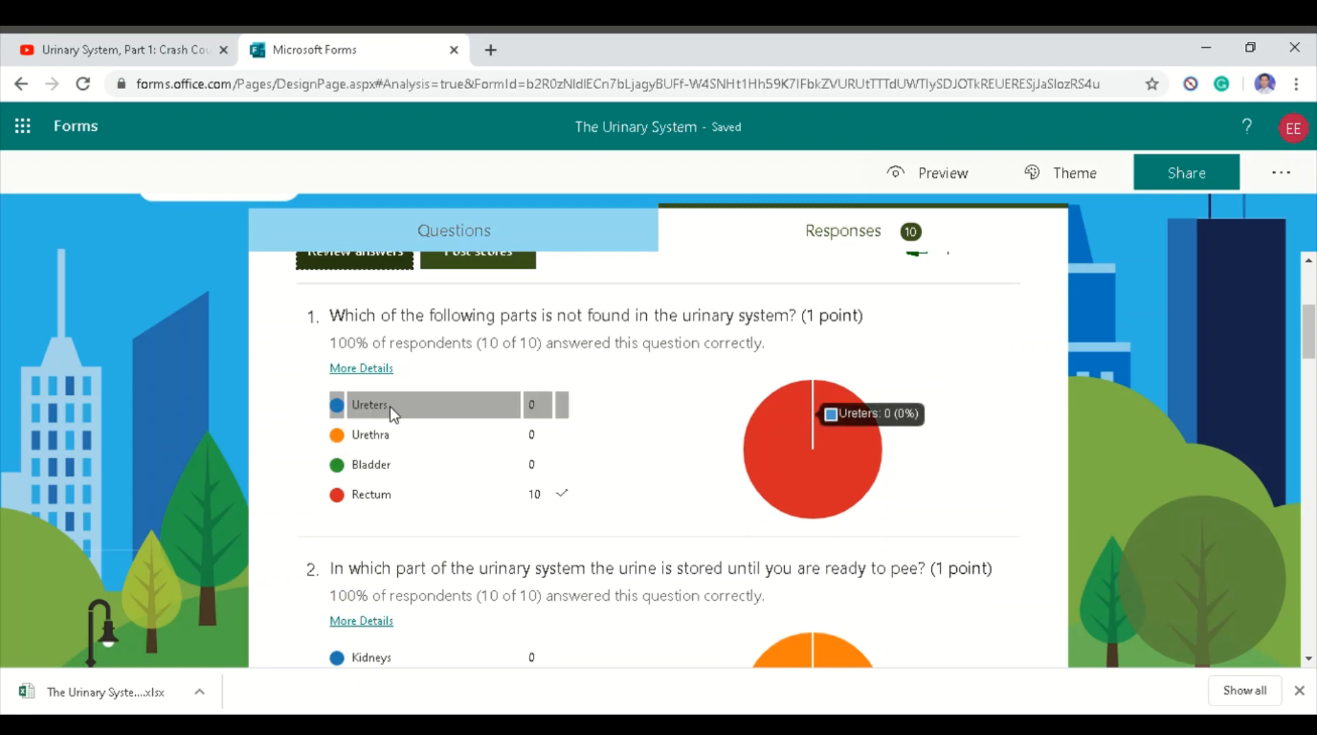
mouse_move(403, 505)
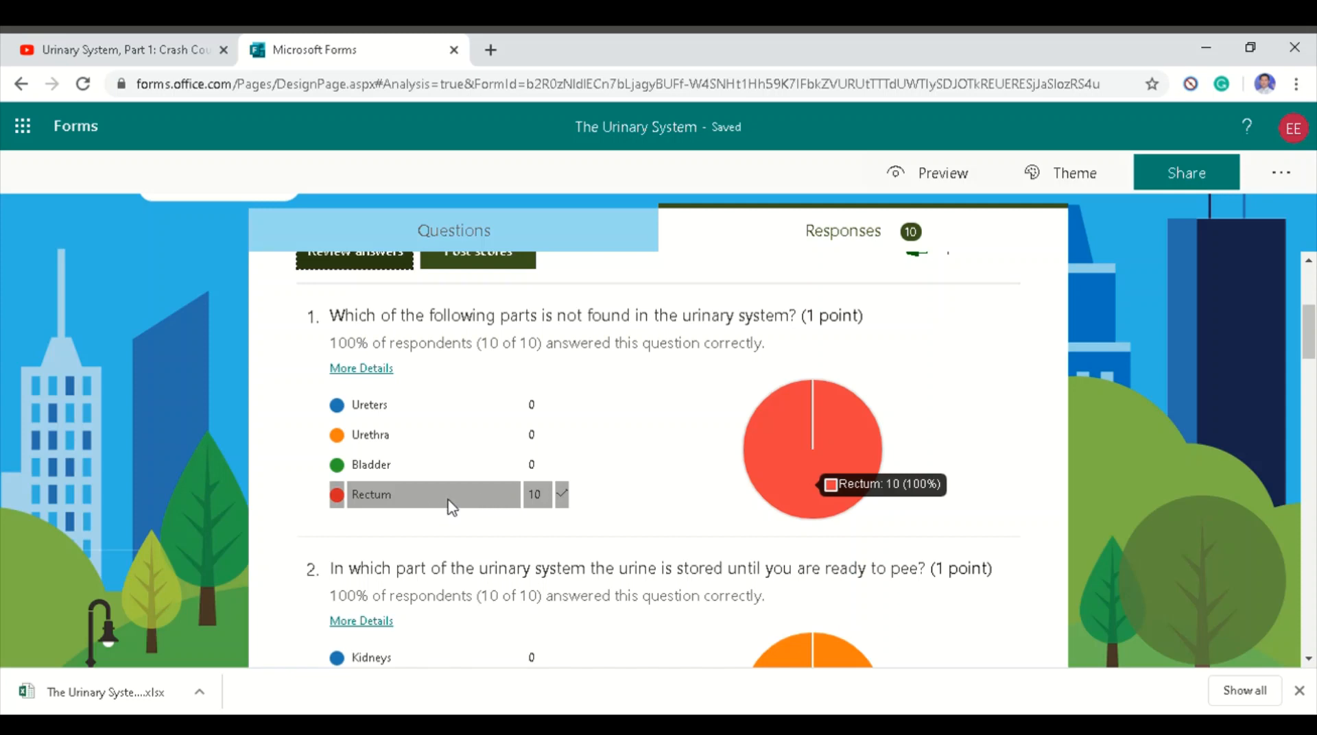
Examine the answer breakdowns and pie charts of questions 2 and 3, including the shares for Bladder and "Filters waste from the blood.".
scroll(452, 508, "down", 3)
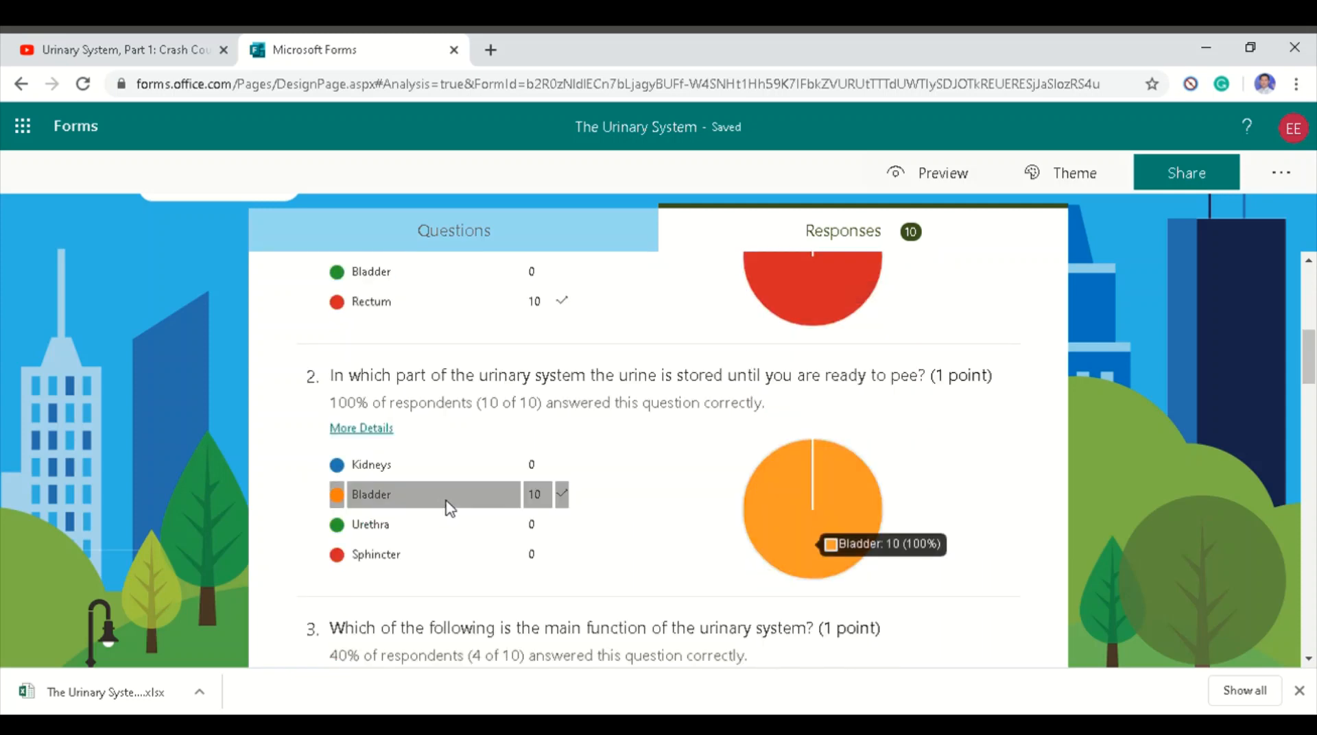
mouse_move(507, 502)
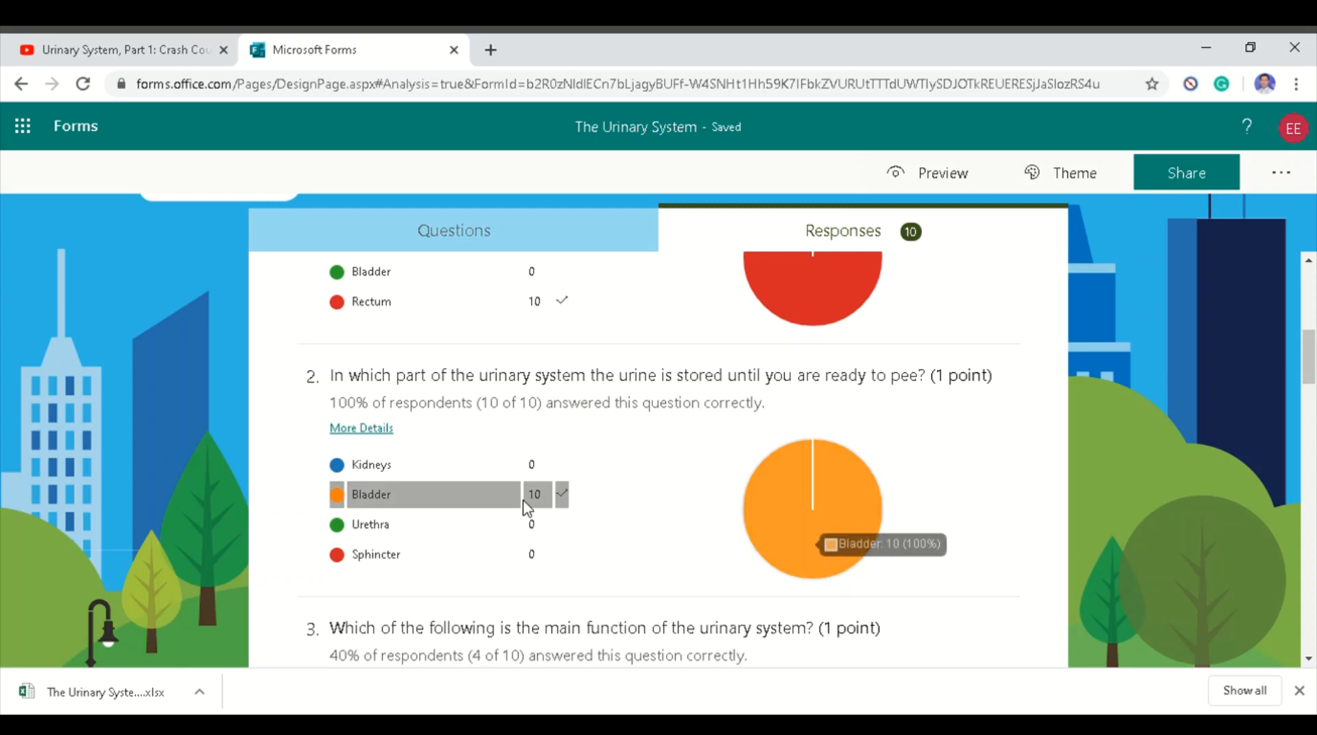
scroll(588, 490, "down", 3)
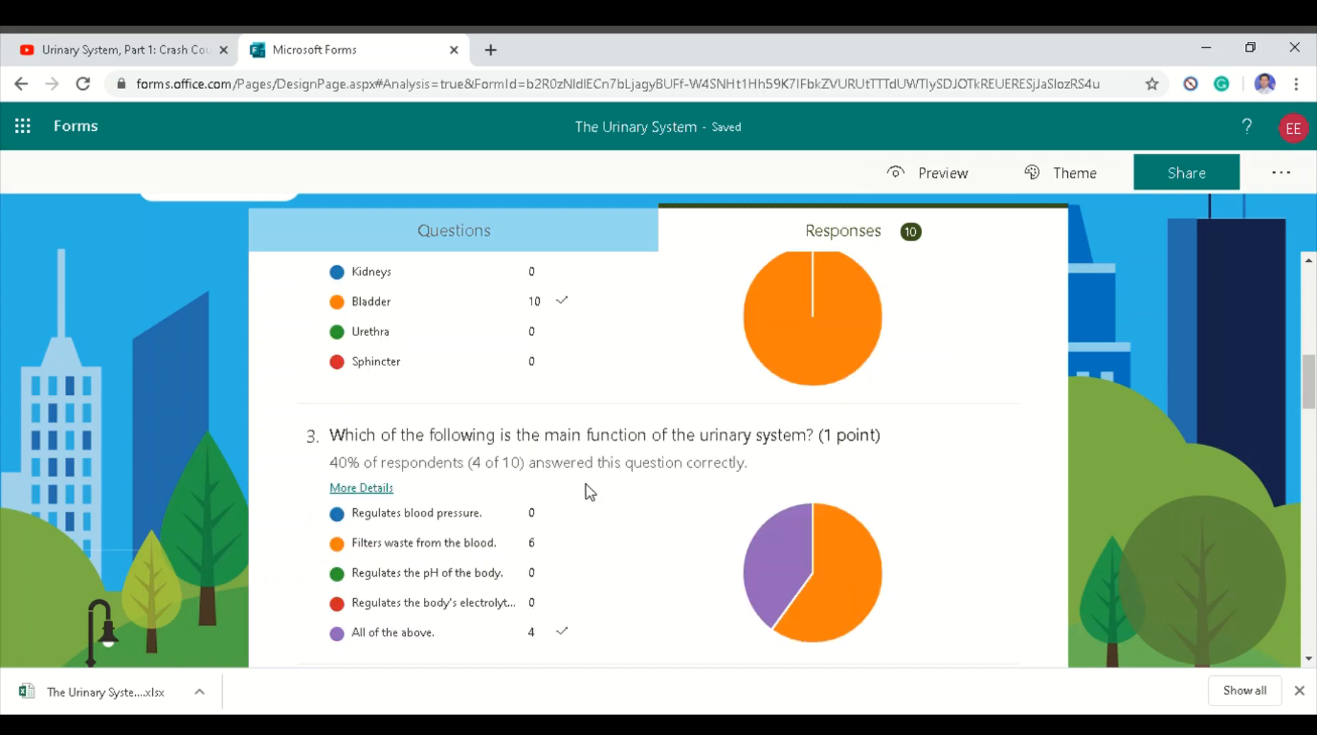
scroll(587, 490, "down", 1)
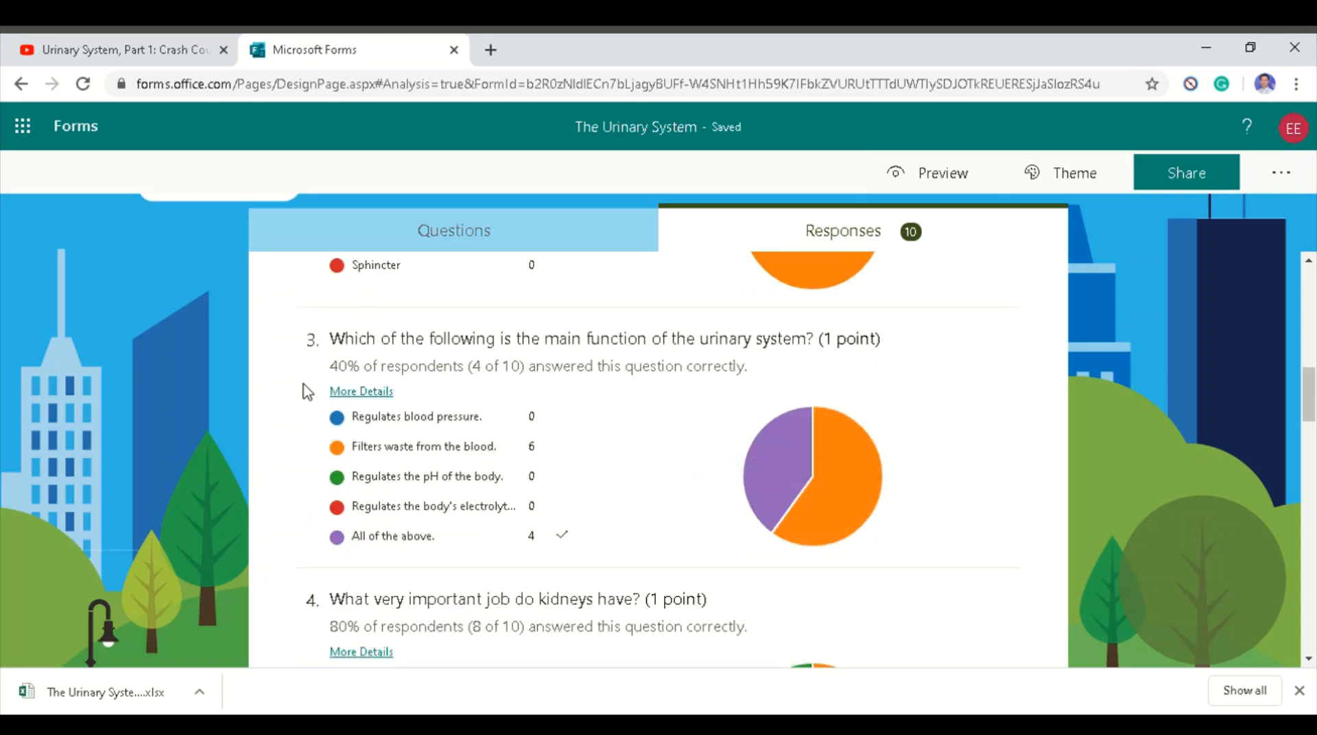
mouse_move(516, 543)
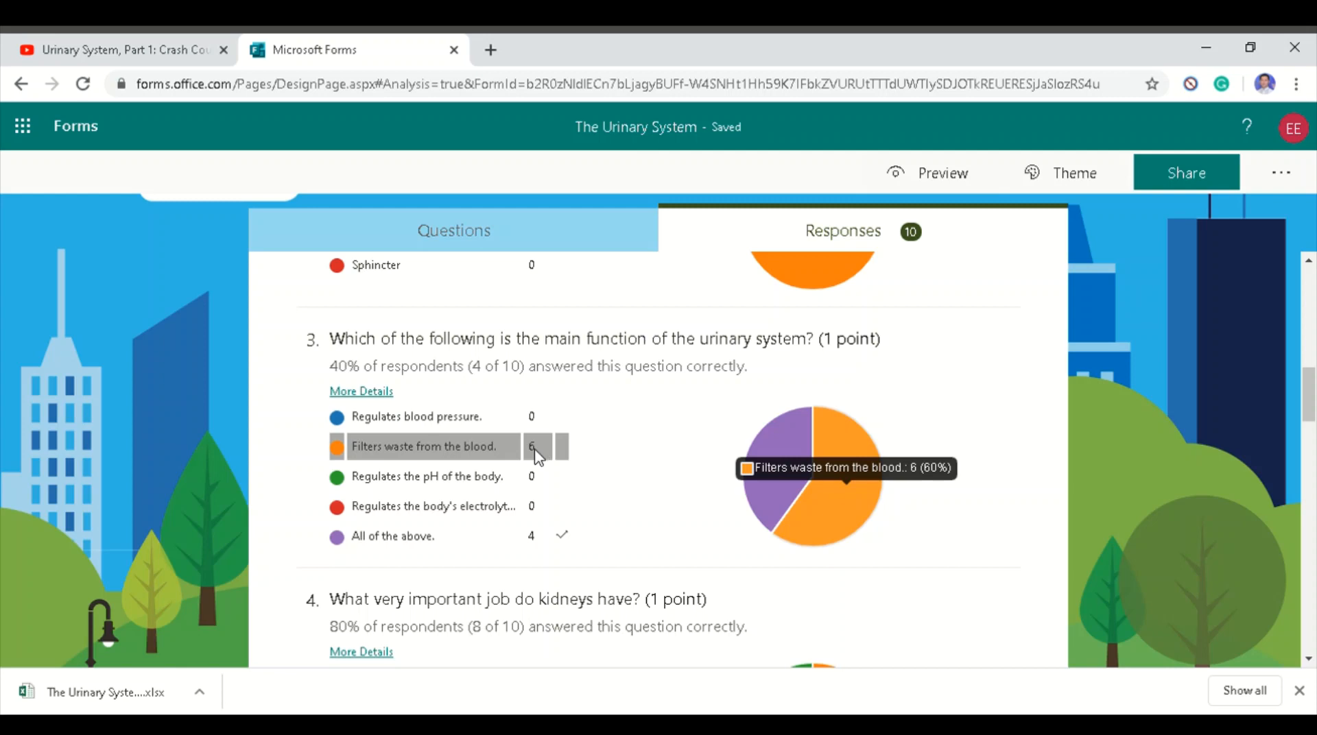
Return to the response summary and export the quiz responses to an Excel workbook.
scroll(539, 457, "up", 10)
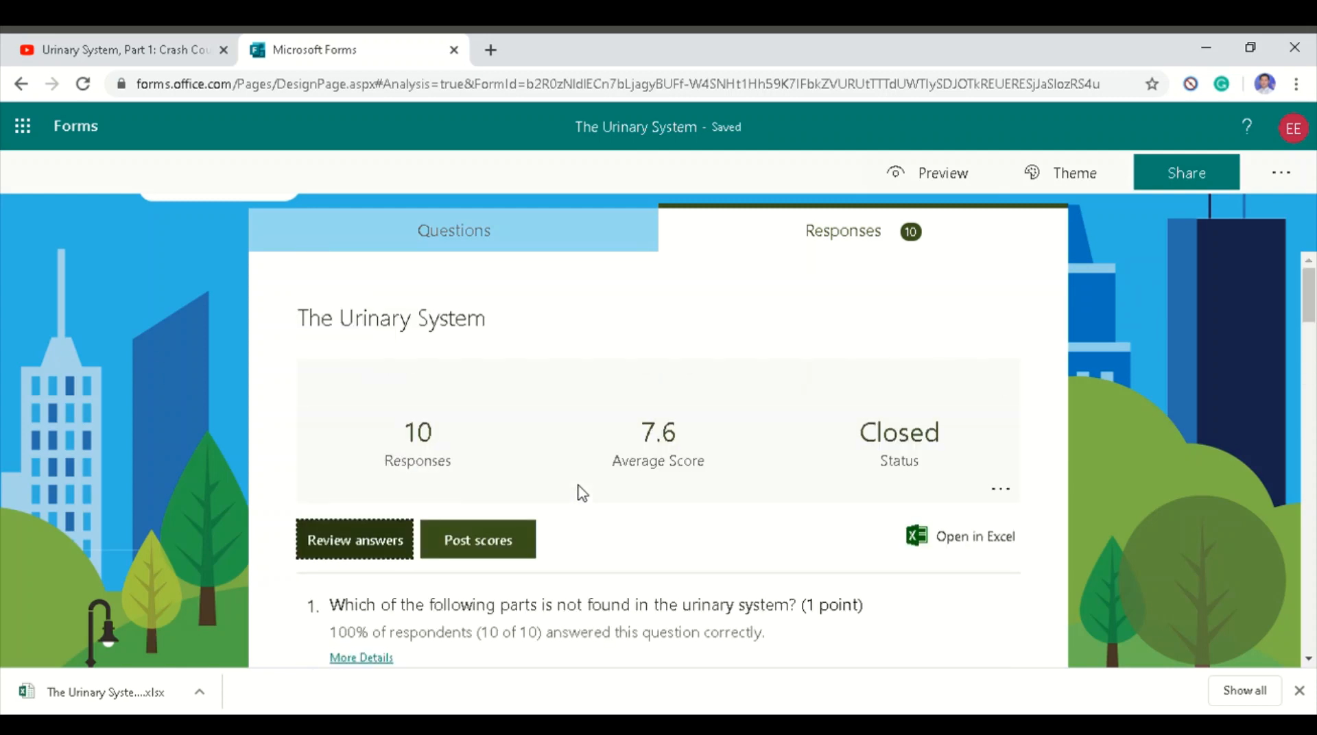
scroll(583, 493, "down", 3)
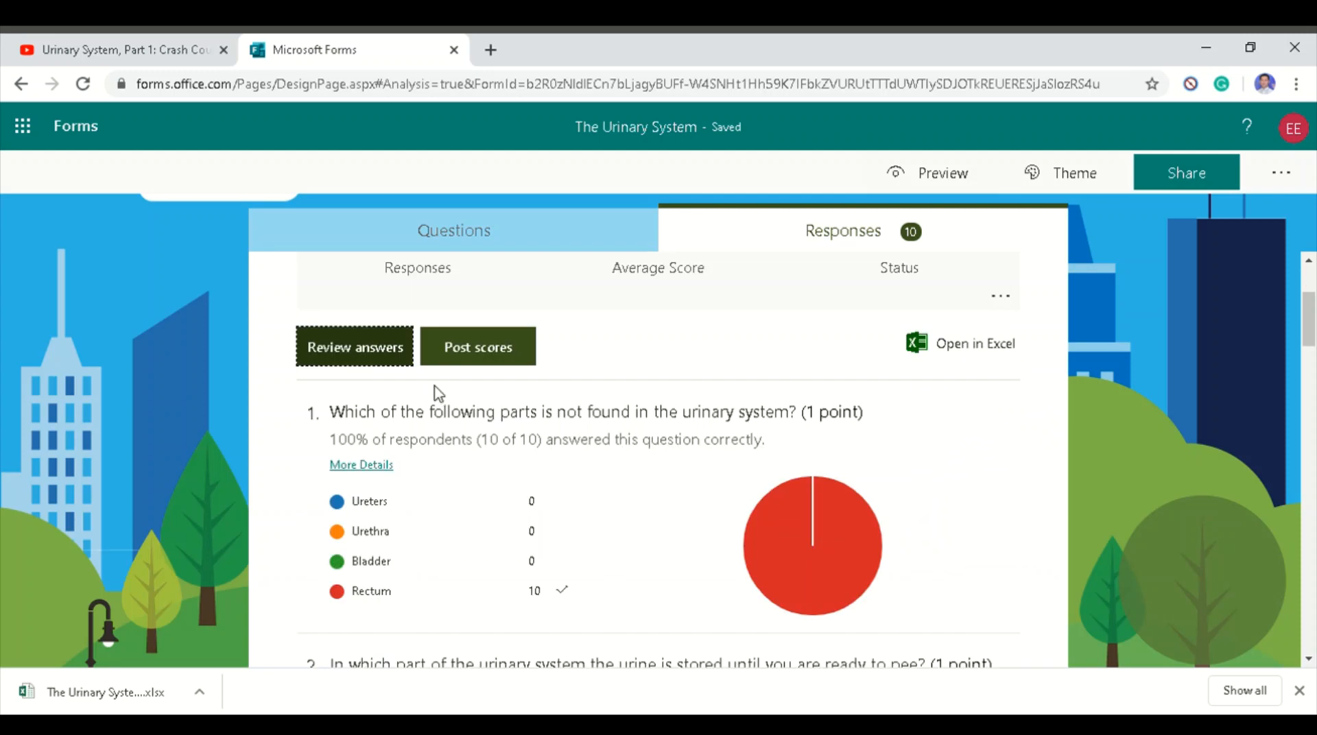
left_click(968, 352)
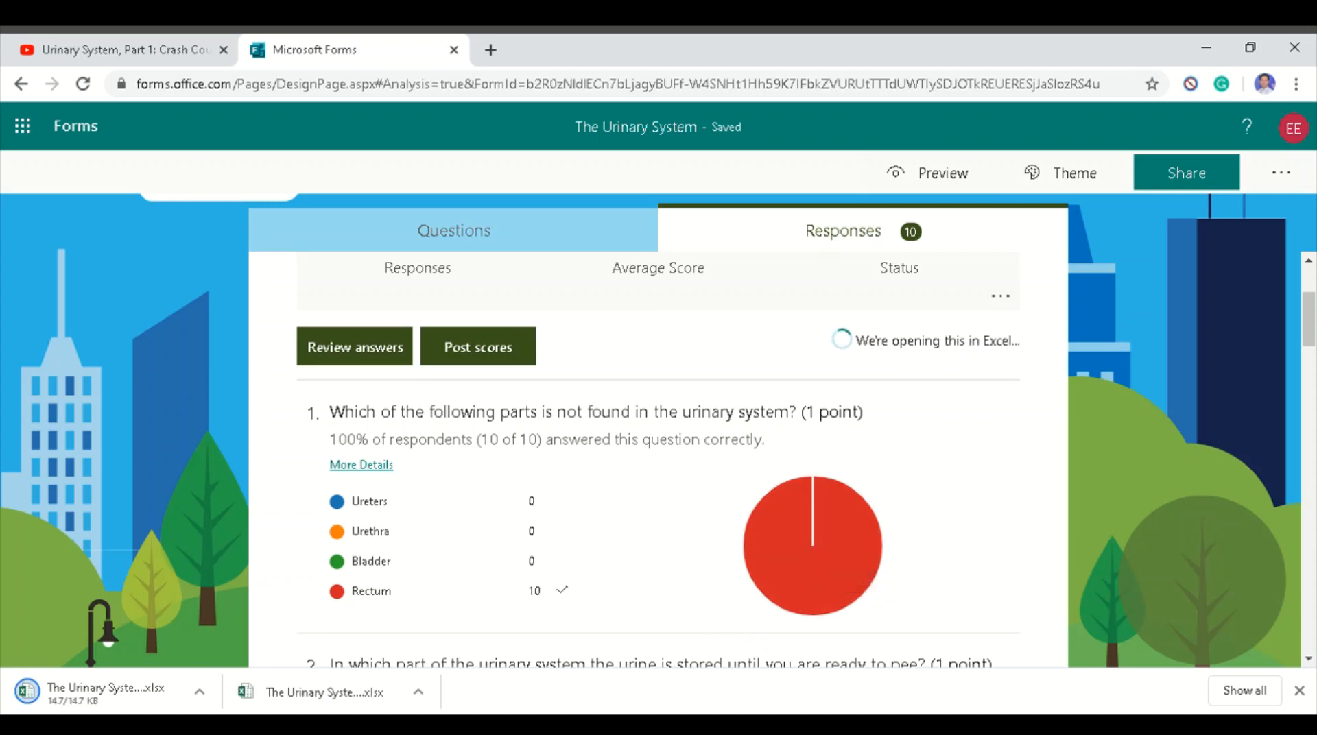